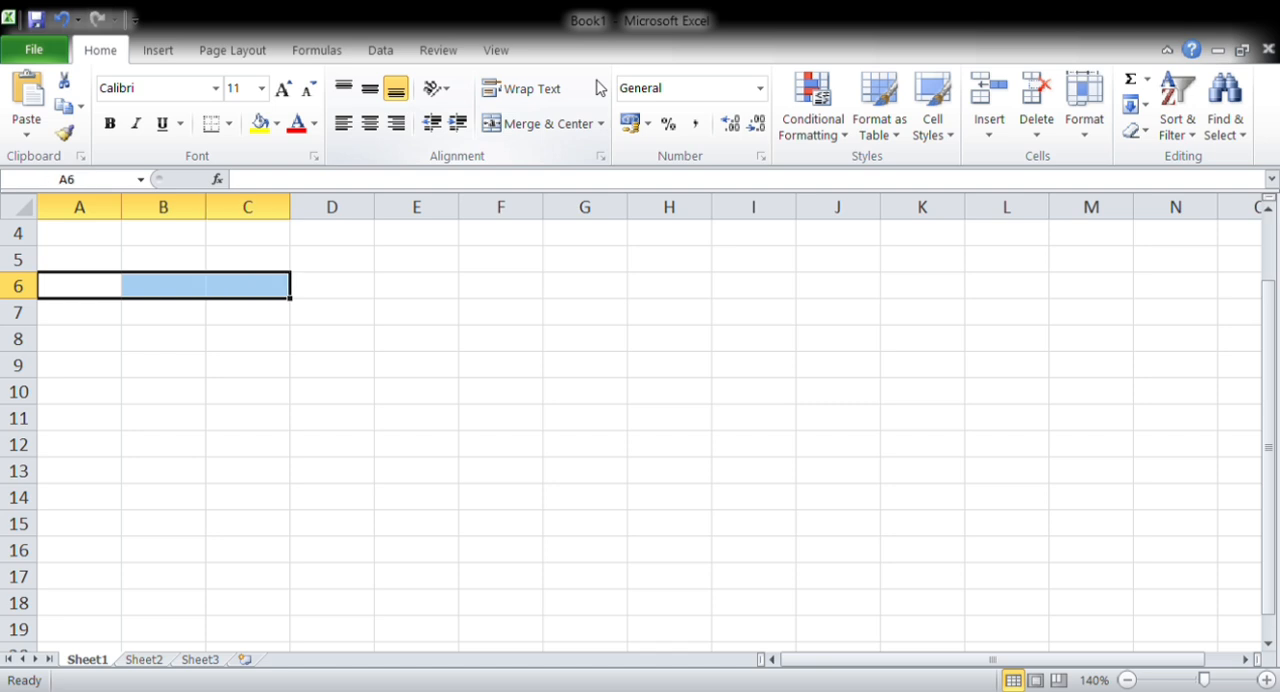
Merge and center cells A6:C6 into one heading cell
{"action": "key", "text": "alt+h"}
{"action": "key", "text": "m"}
{"action": "key", "text": "c"}
{"action": "key", "text": "Right"}
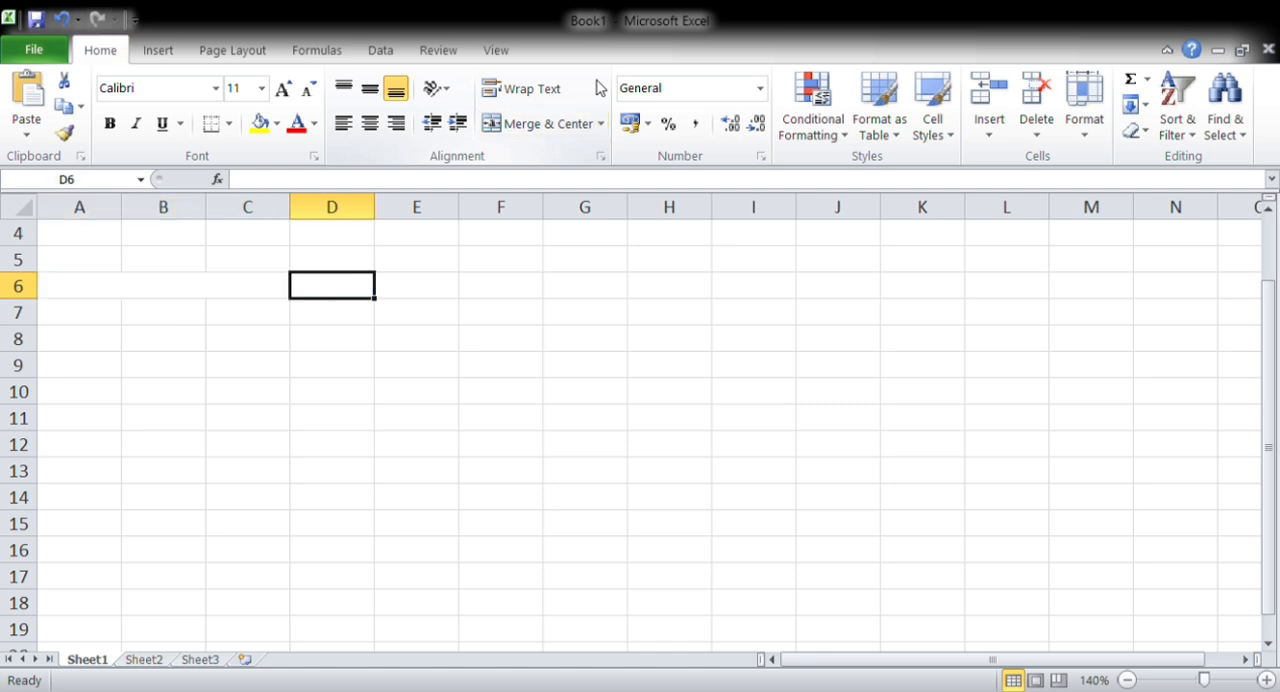
{"action": "key", "text": "Left"}
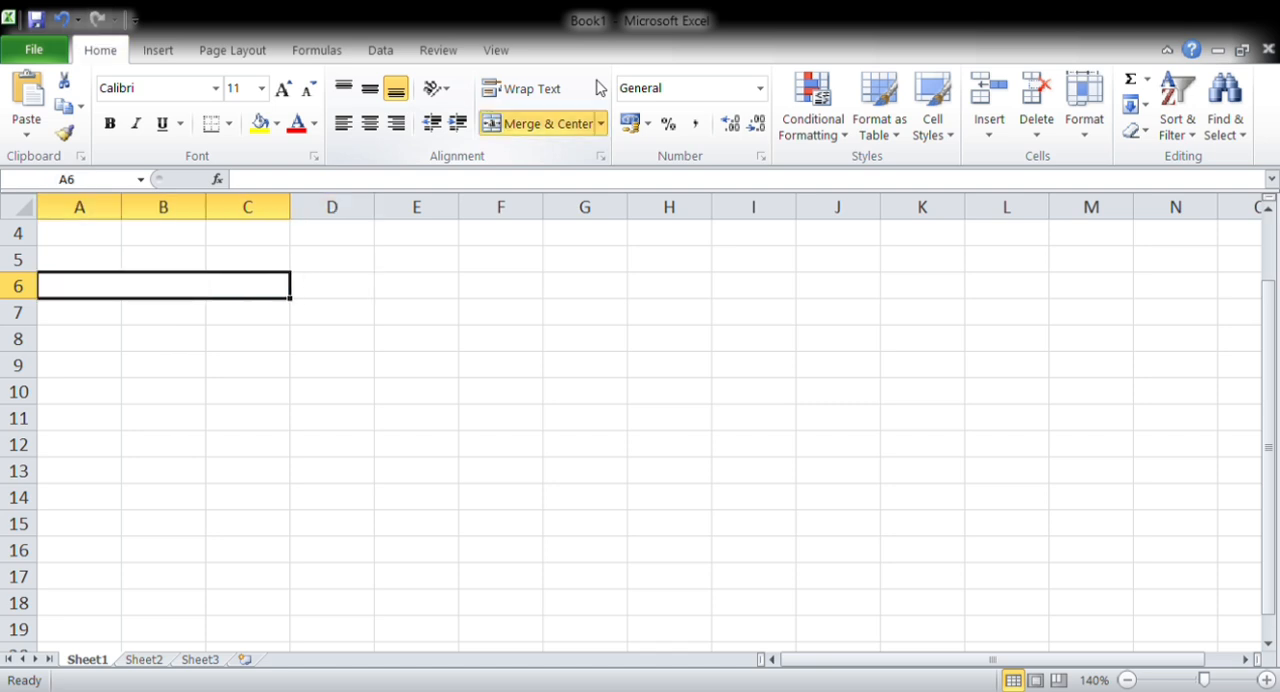
Enter the heading Debit/Inward in the merged cell A6:C6
{"action": "type", "text": "Debit"}
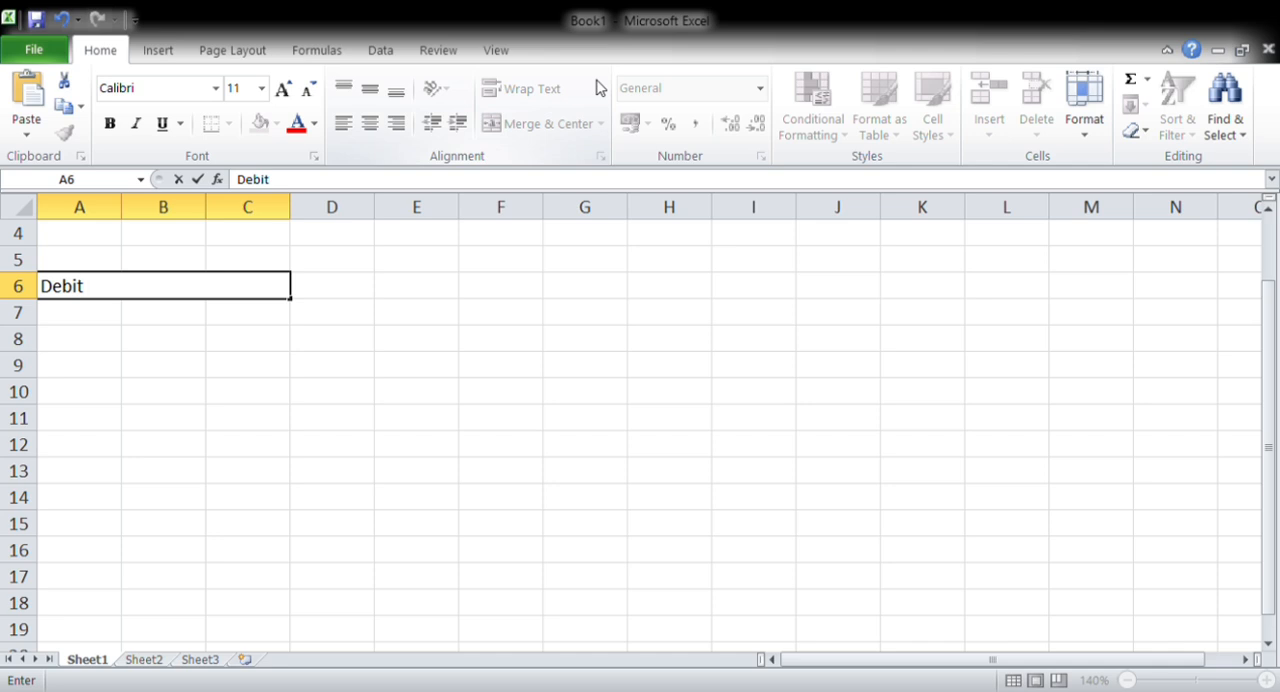
{"action": "type", "text": "/In"}
{"action": "key", "text": "BackSpace"}
{"action": "type", "text": "nward"}
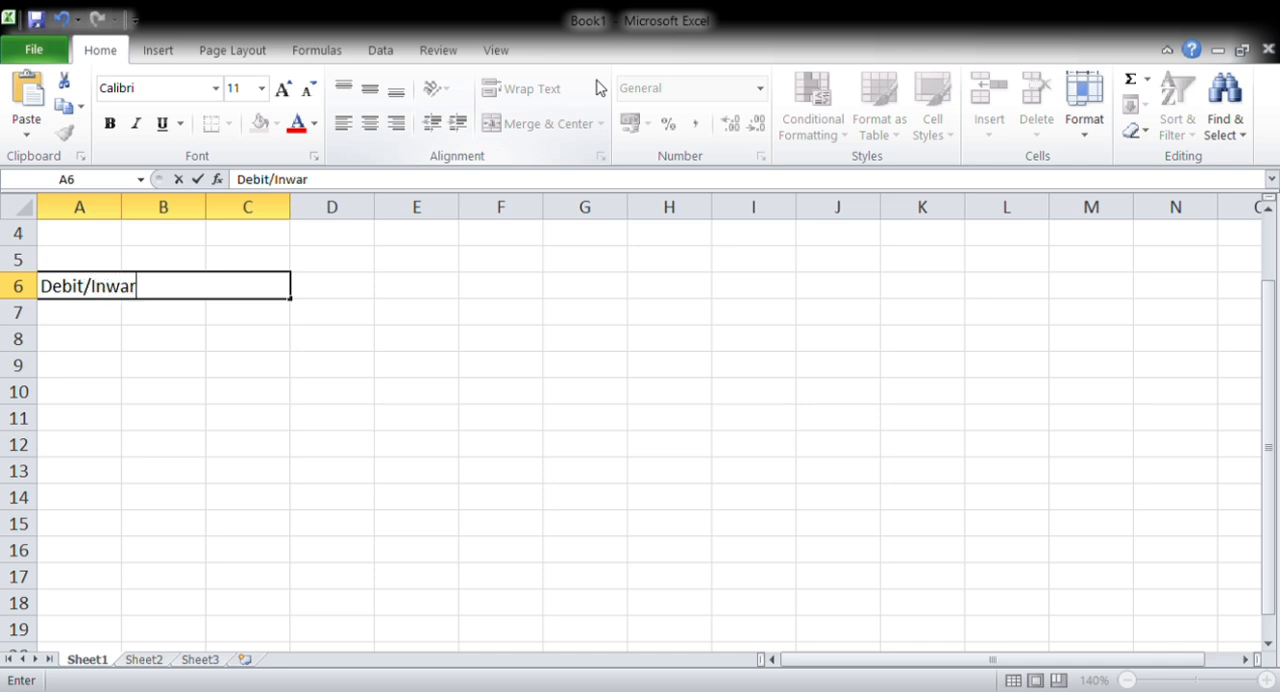
{"action": "key", "text": "Up"}
{"action": "key", "text": "Up"}
{"action": "key", "text": "Down"}
{"action": "key", "text": "Down"}
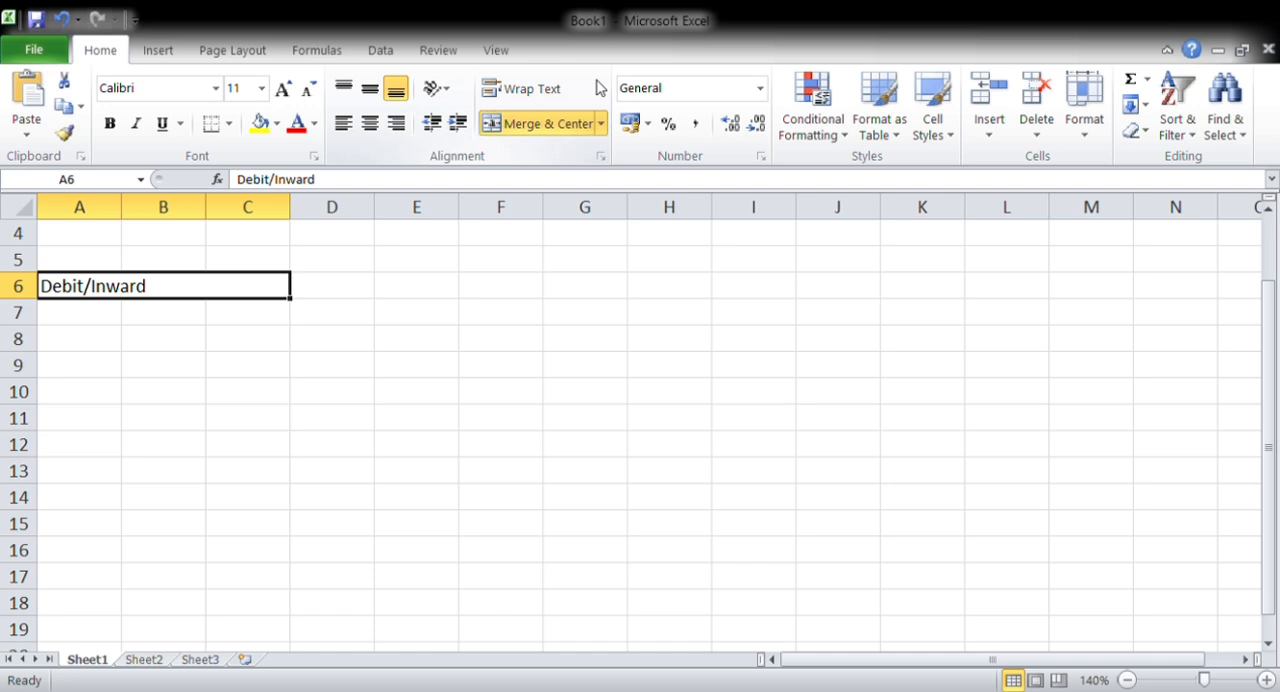
Merge and center cells D6:F6 beside the Debit/Inward heading
{"action": "key", "text": "Right"}
{"action": "key", "text": "shift+Right"}
{"action": "key", "text": "shift+Right"}
{"action": "key", "text": "alt+h"}
{"action": "key", "text": "m"}
{"action": "key", "text": "c"}
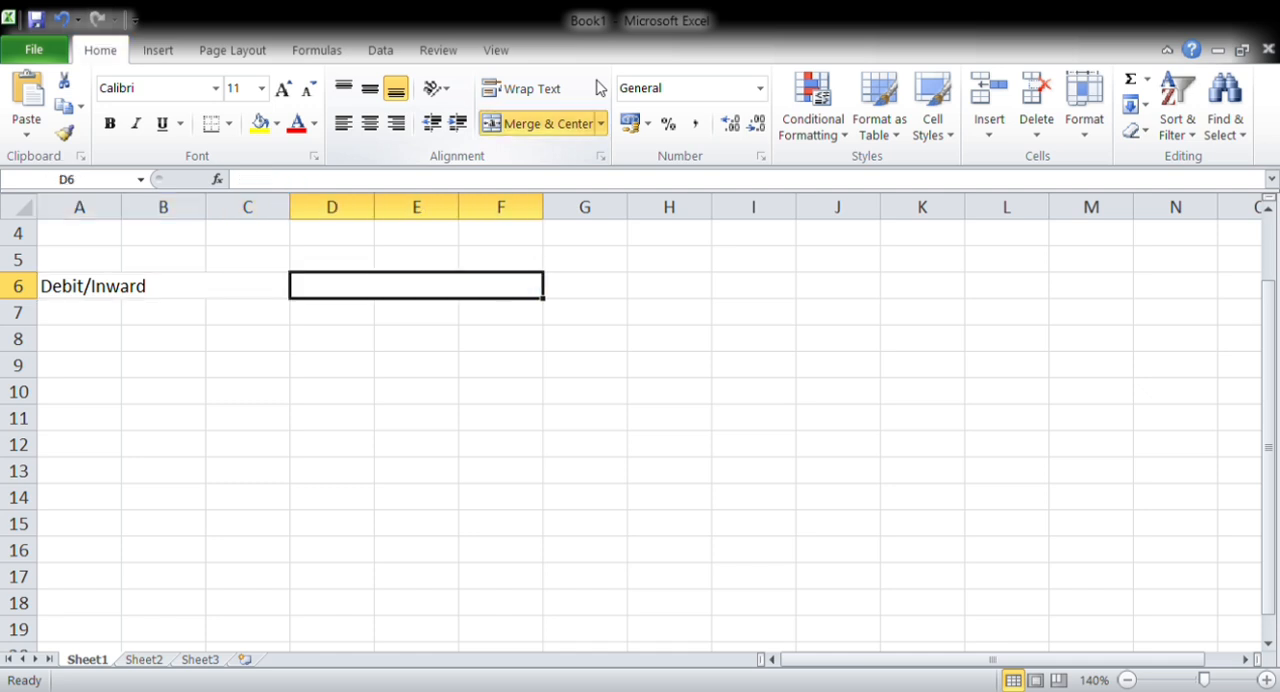
Enter the heading Credit/Outward in the merged cell D6:F6
{"action": "type", "text": "Credit"}
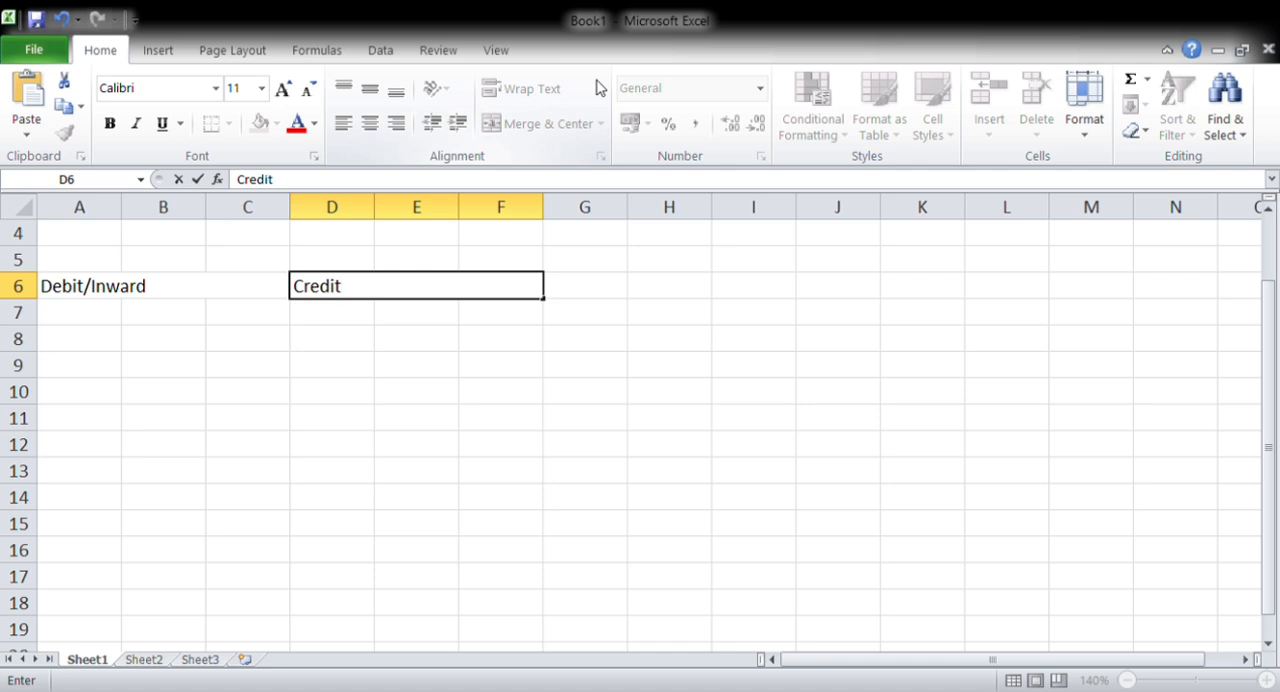
{"action": "type", "text": "/Outward"}
{"action": "key", "text": "ctrl+Return"}
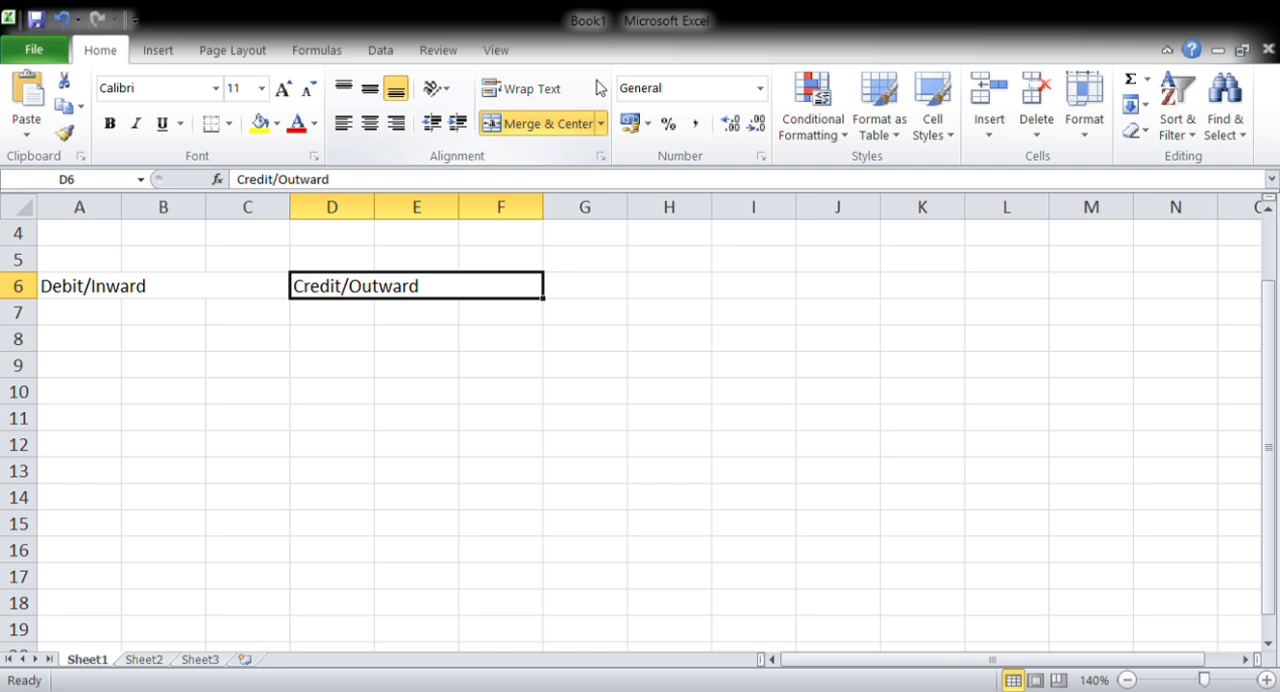
Enter the column heading Date in cell A7, below the Debit/Inward heading
{"action": "key", "text": "Left"}
{"action": "key", "text": "Down"}
{"action": "key", "text": "Left"}
{"action": "key", "text": "Left"}
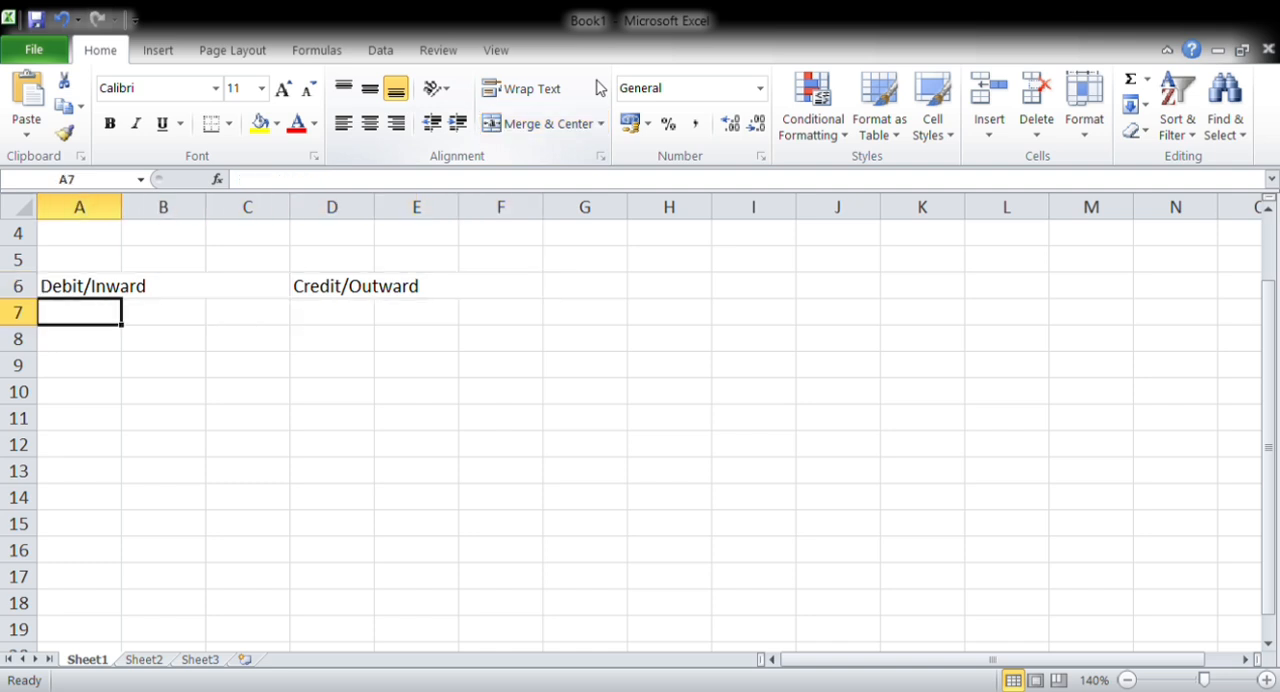
{"action": "type", "text": "Dare"}
{"action": "key", "text": "BackSpace"}
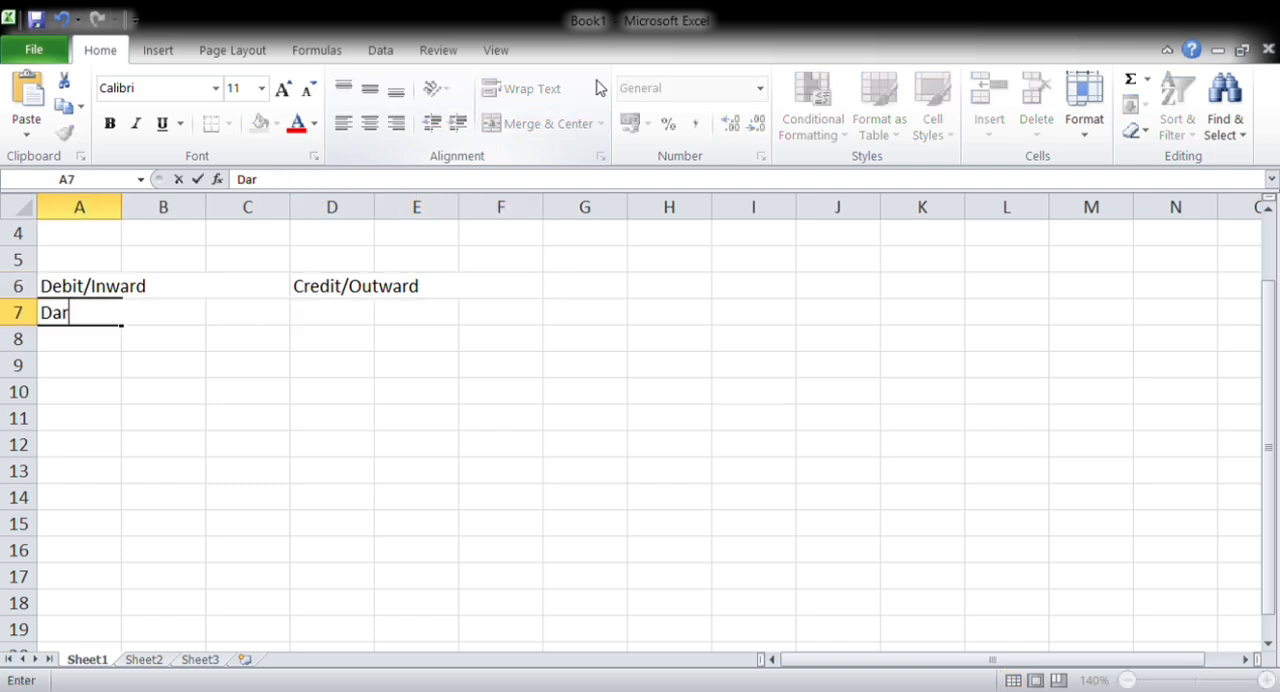
{"action": "type", "text": "e"}
{"action": "key", "text": "BackSpace"}
{"action": "key", "text": "BackSpace"}
{"action": "type", "text": "te"}
{"action": "key", "text": "Tab"}
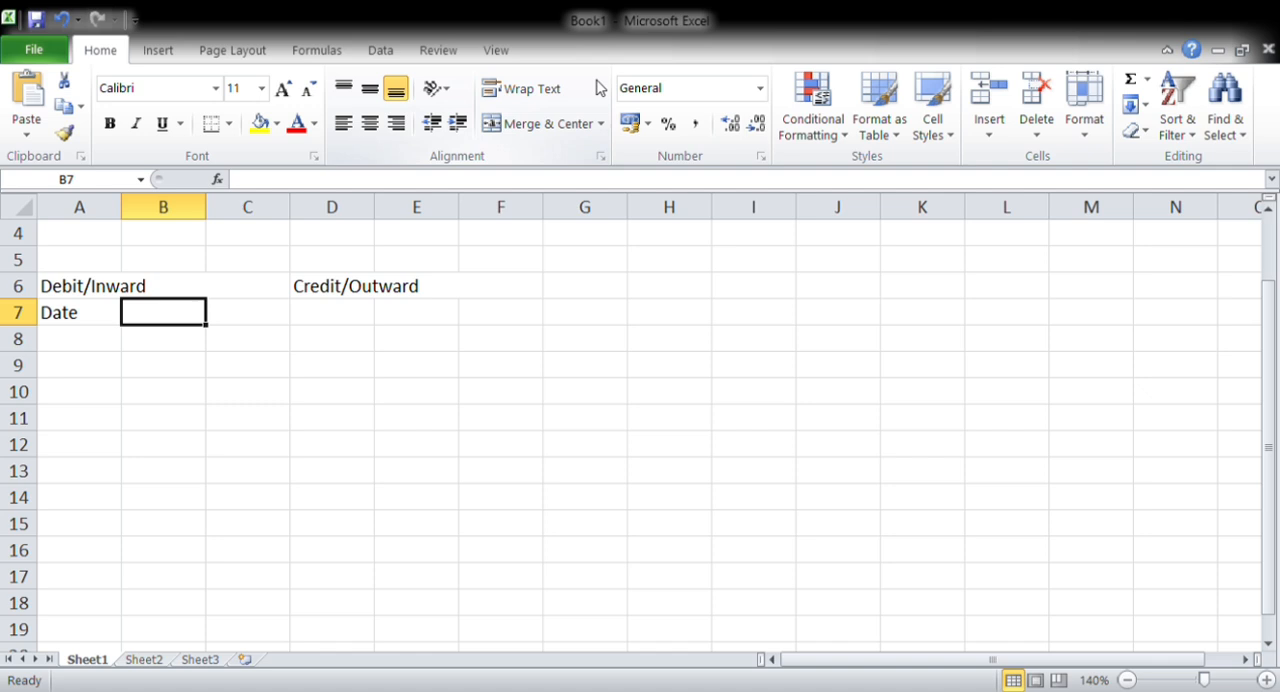
Enter the column headings Particulars in B7 and Amt. in C7
{"action": "type", "text": "Particulars"}
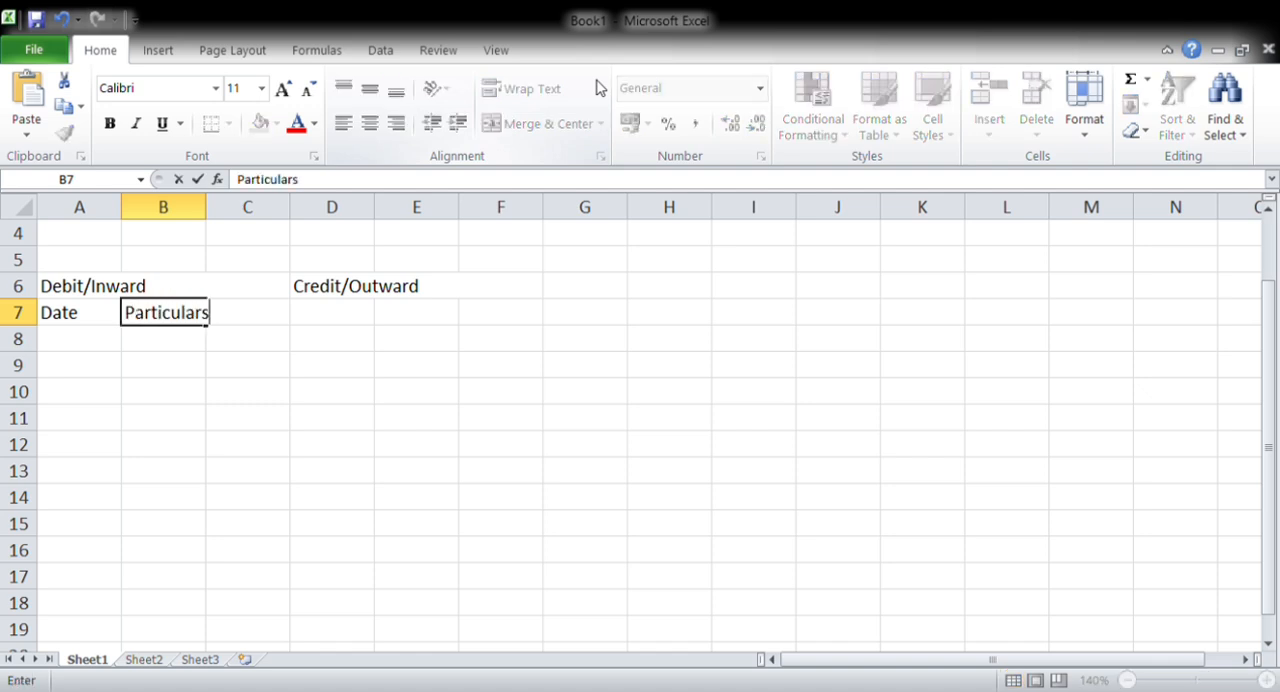
{"action": "key", "text": "Tab"}
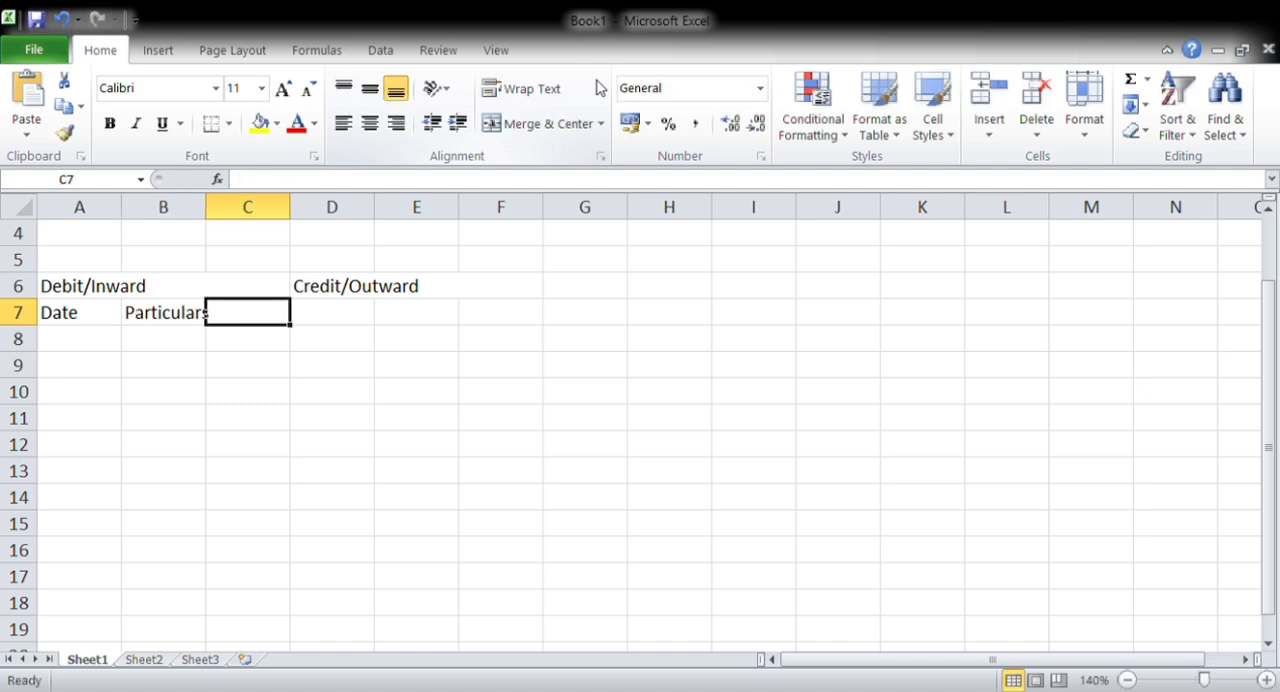
{"action": "type", "text": "Amt."}
{"action": "key", "text": "Tab"}
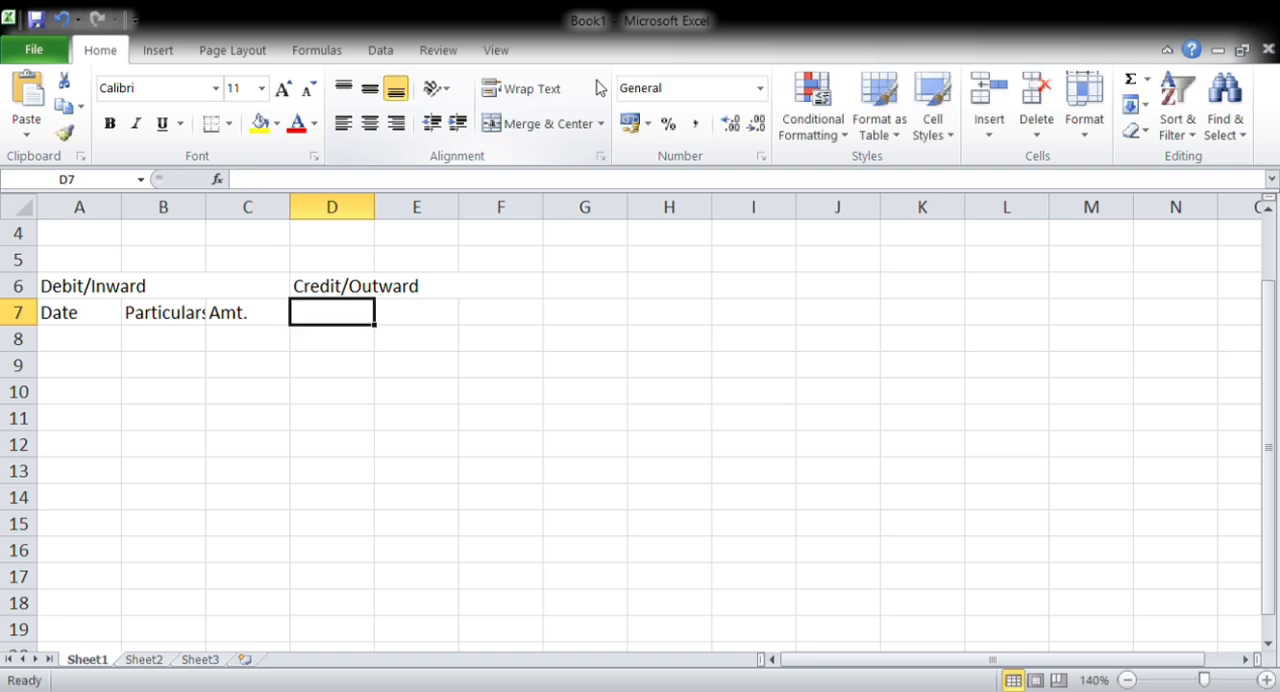
Copy the column headings in A7:C7 to D7:F7 under Credit/Outward
{"action": "key", "text": "Down"}
{"action": "key", "text": "Left"}
{"action": "key", "text": "Up"}
{"action": "key", "text": "Left"}
{"action": "key", "text": "Left"}
{"action": "key", "text": "shift+Right"}
{"action": "key", "text": "shift+Right"}
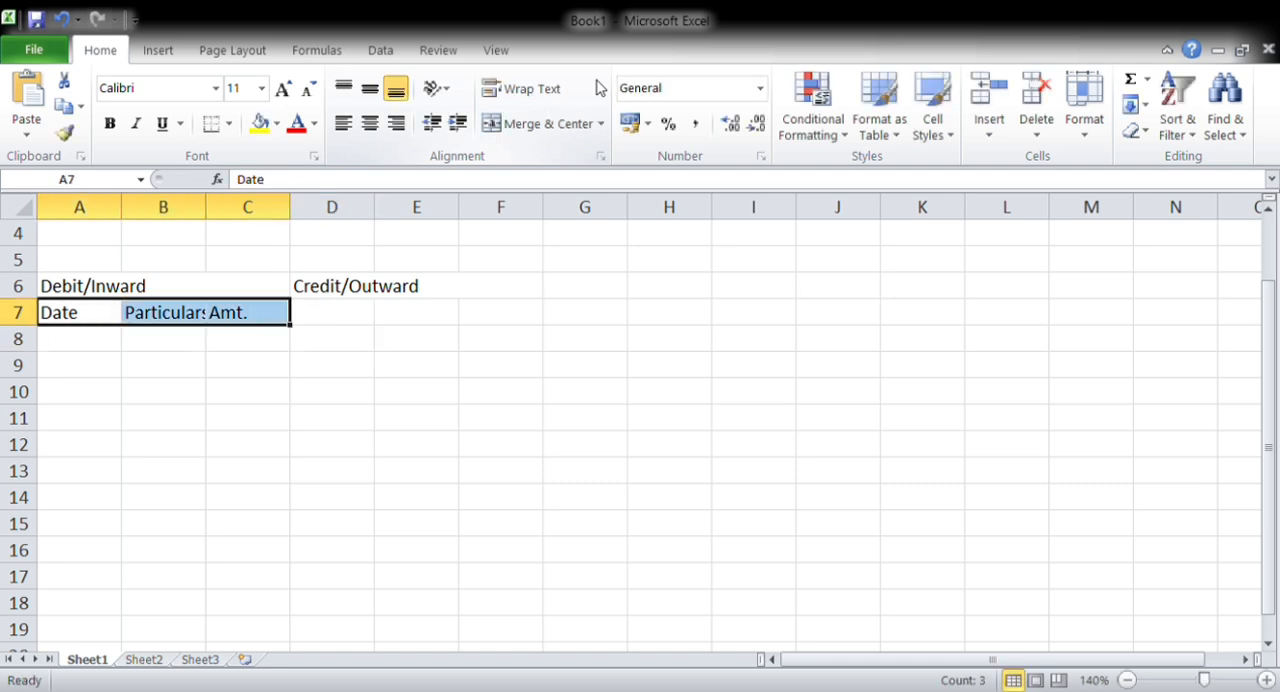
{"action": "key", "text": "ctrl+c"}
{"action": "key", "text": "Right"}
{"action": "key", "text": "Right"}
{"action": "key", "text": "Right"}
{"action": "key", "text": "Return"}
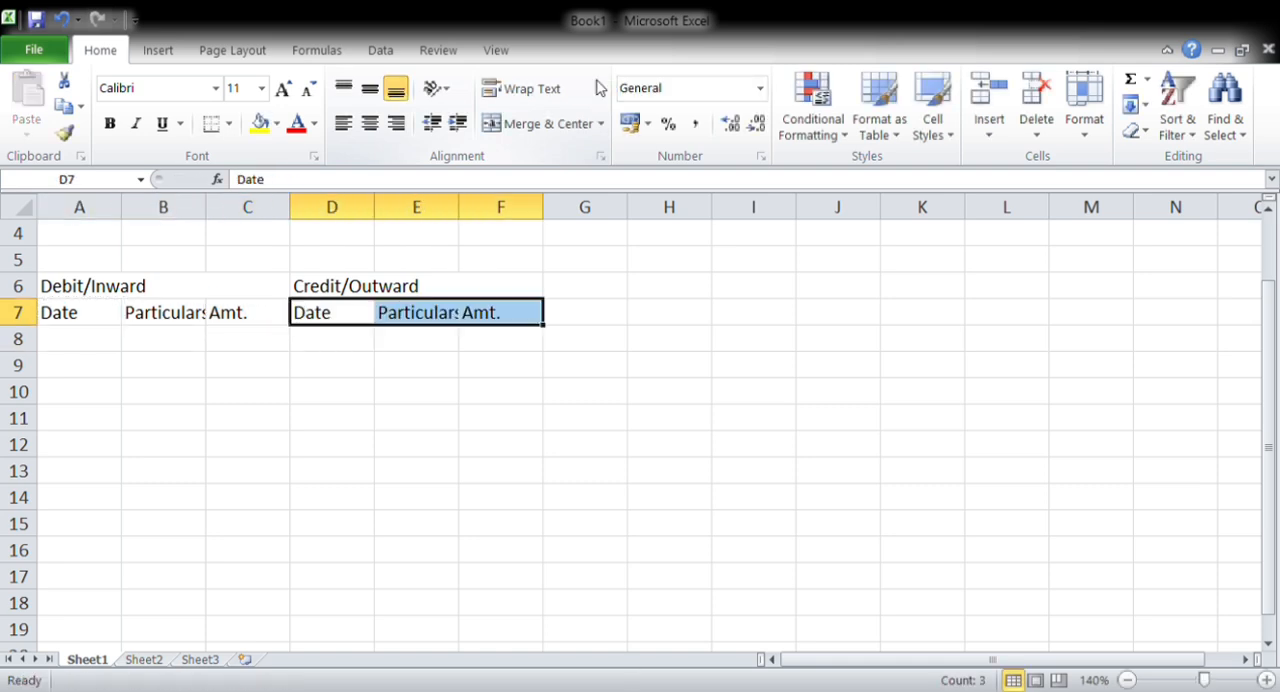
Widen columns B and E to about twice their width or more so the Particulars headings fit
{"action": "left_click_drag", "start_coordinate": [207, 216], "coordinate": [305, 225]}
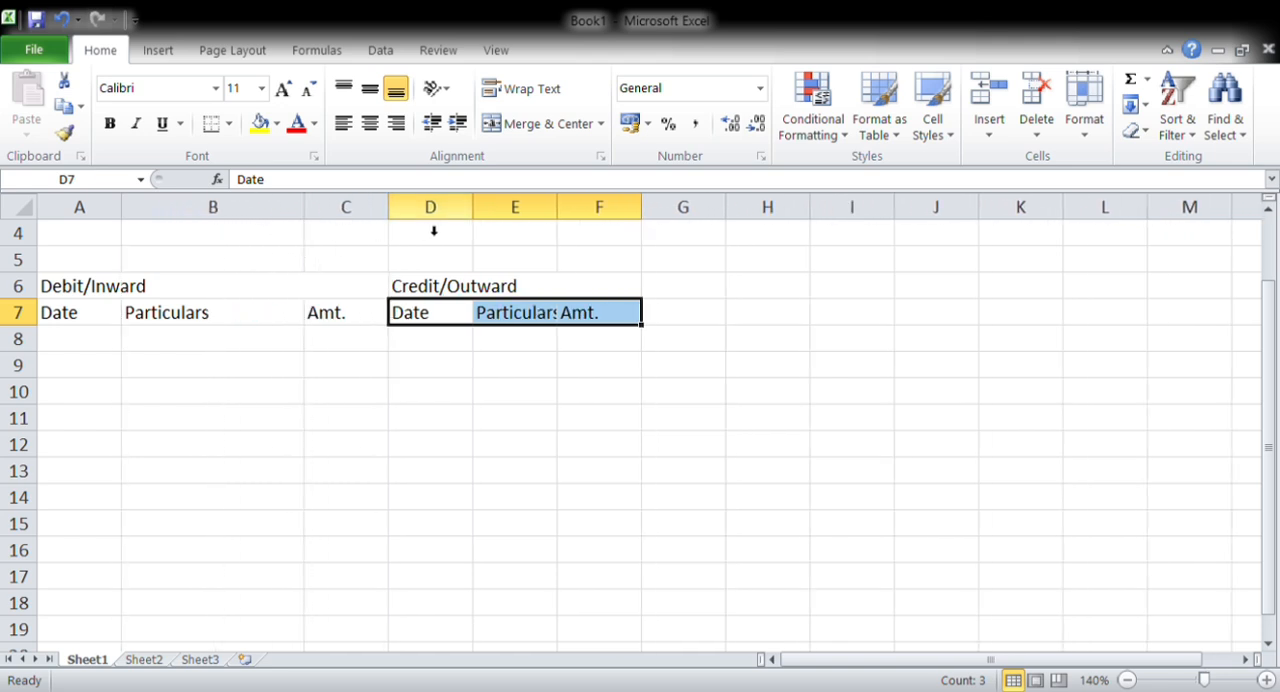
{"action": "left_click_drag", "start_coordinate": [560, 211], "coordinate": [697, 240]}
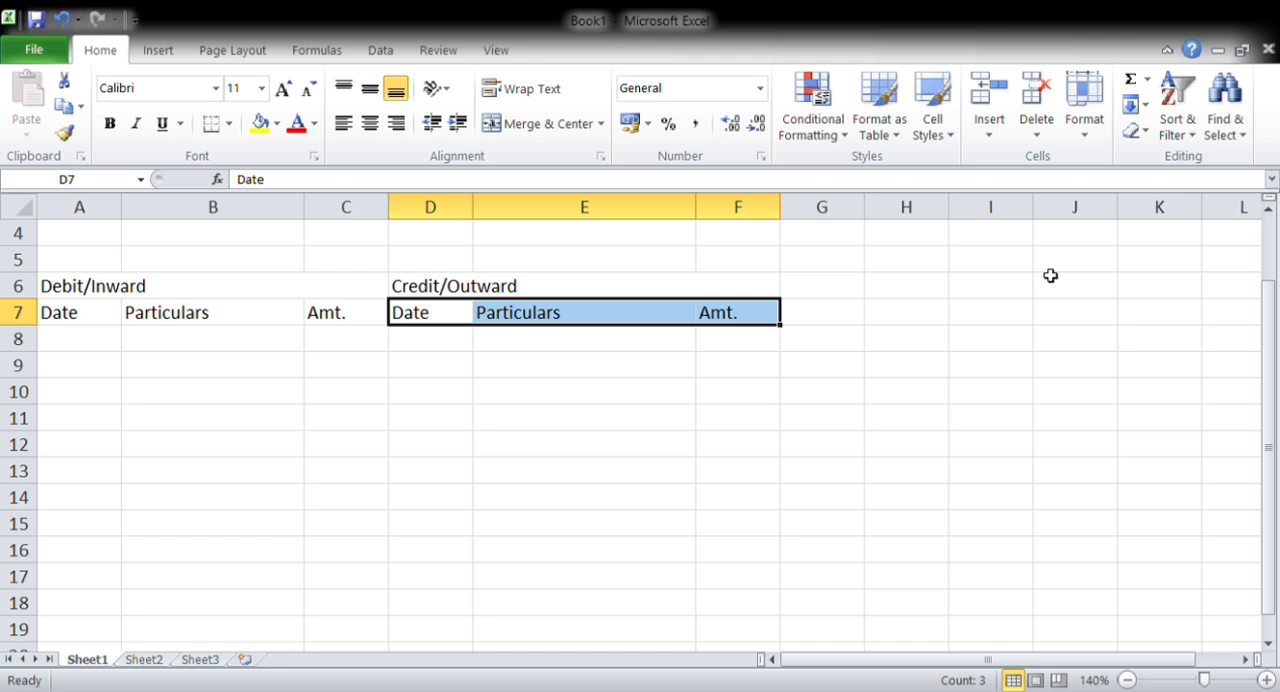
Fill the merged Debit/Inward heading cell with light green
{"action": "key", "text": "Up"}
{"action": "key", "text": "Up"}
{"action": "key", "text": "Left"}
{"action": "key", "text": "Down"}
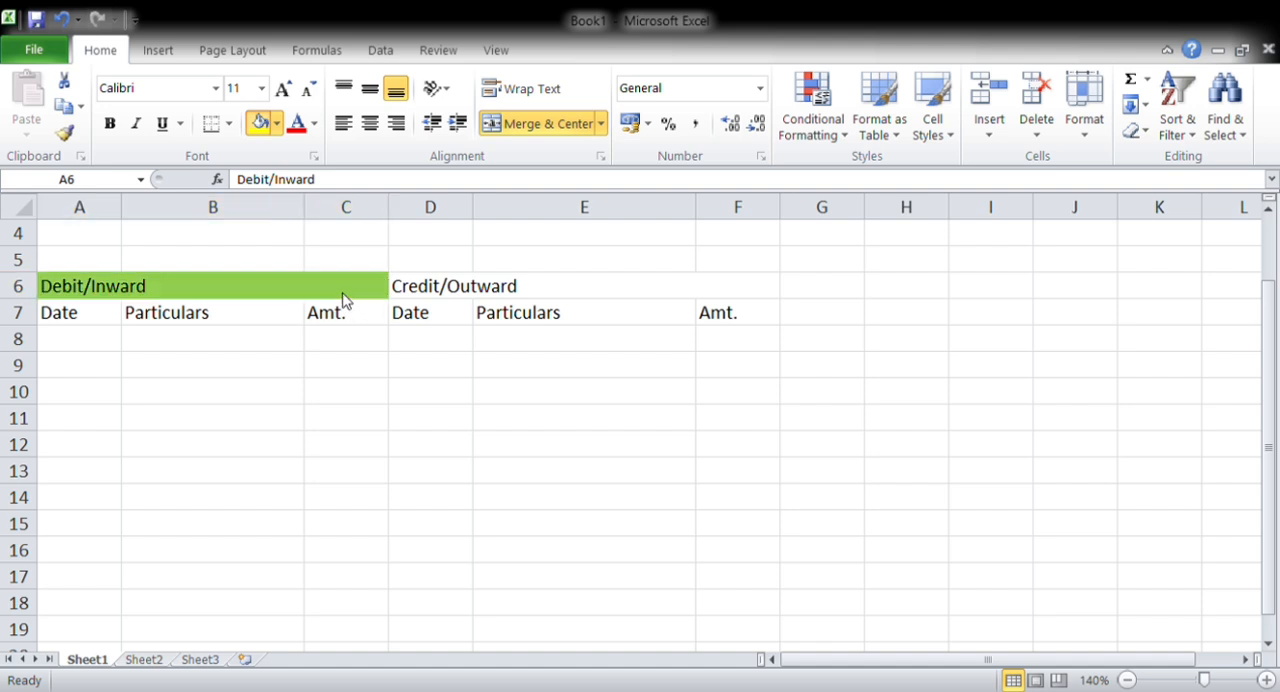
Enter Opening Bal. in B8 and the amount 70000 in C8 for the first debit entry
{"action": "type", "text": "penign"}
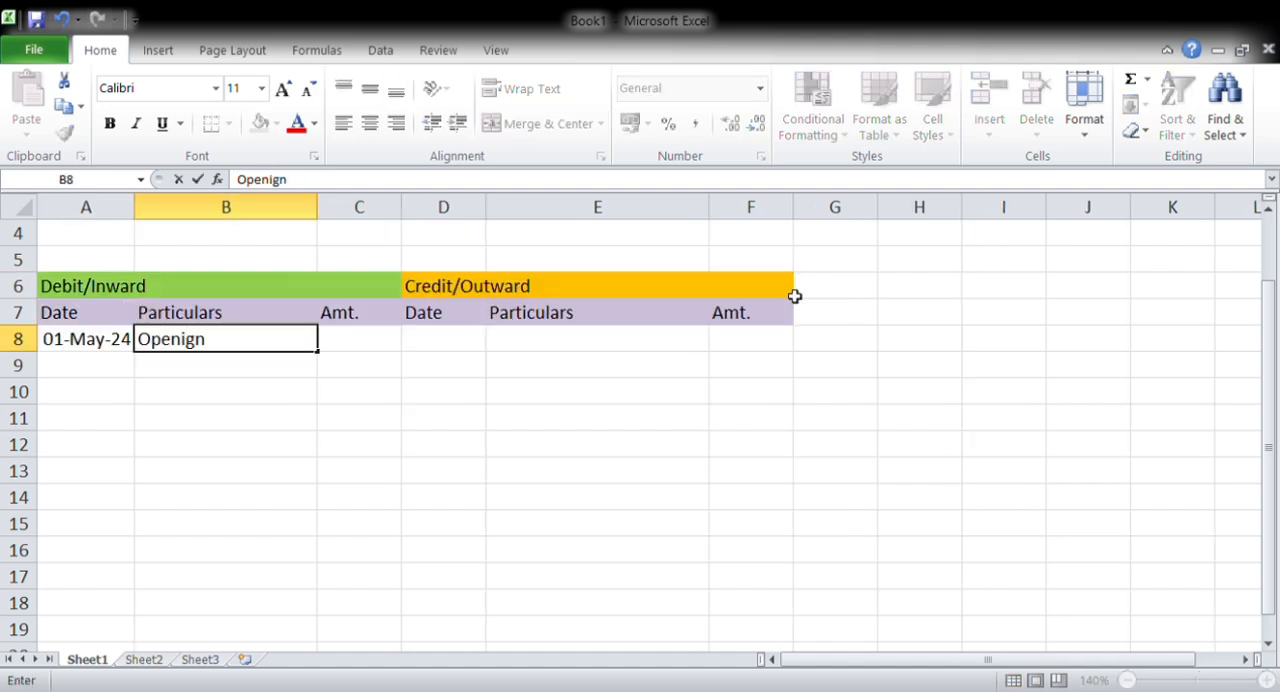
{"action": "key", "text": "BackSpace"}
{"action": "key", "text": "BackSpace"}
{"action": "type", "text": "ng Bal"}
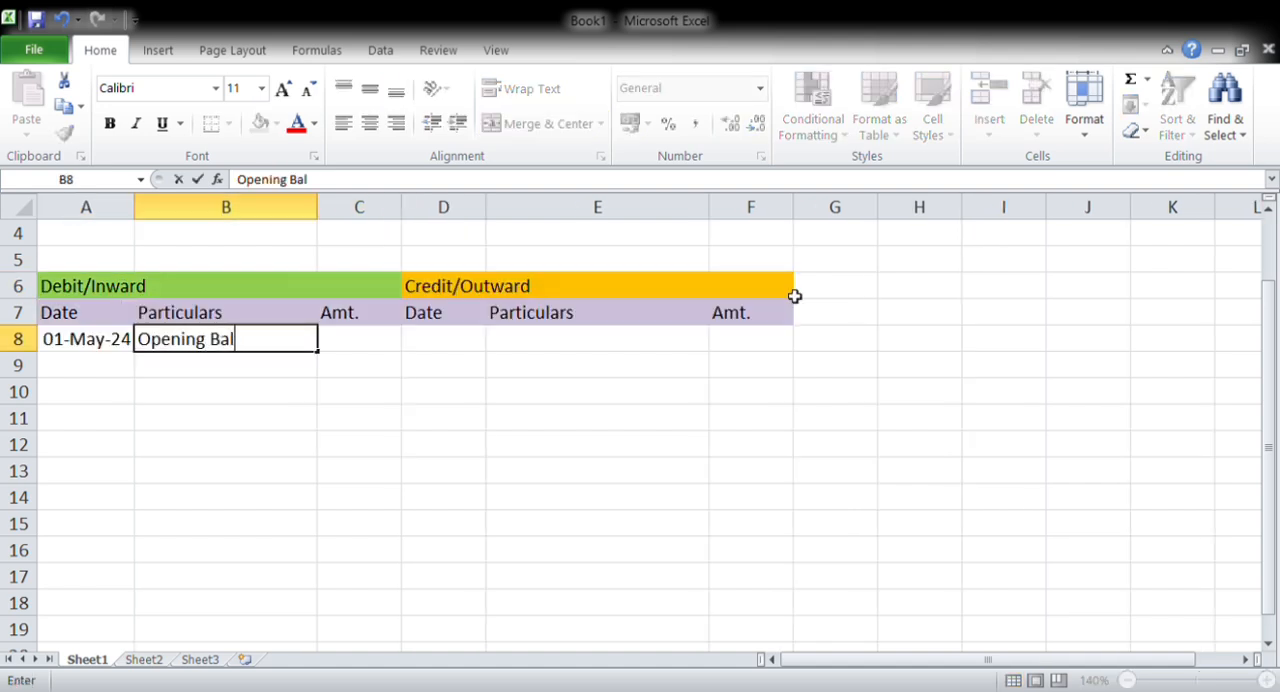
{"action": "type", "text": "."}
{"action": "key", "text": "Tab"}
{"action": "type", "text": "70000"}
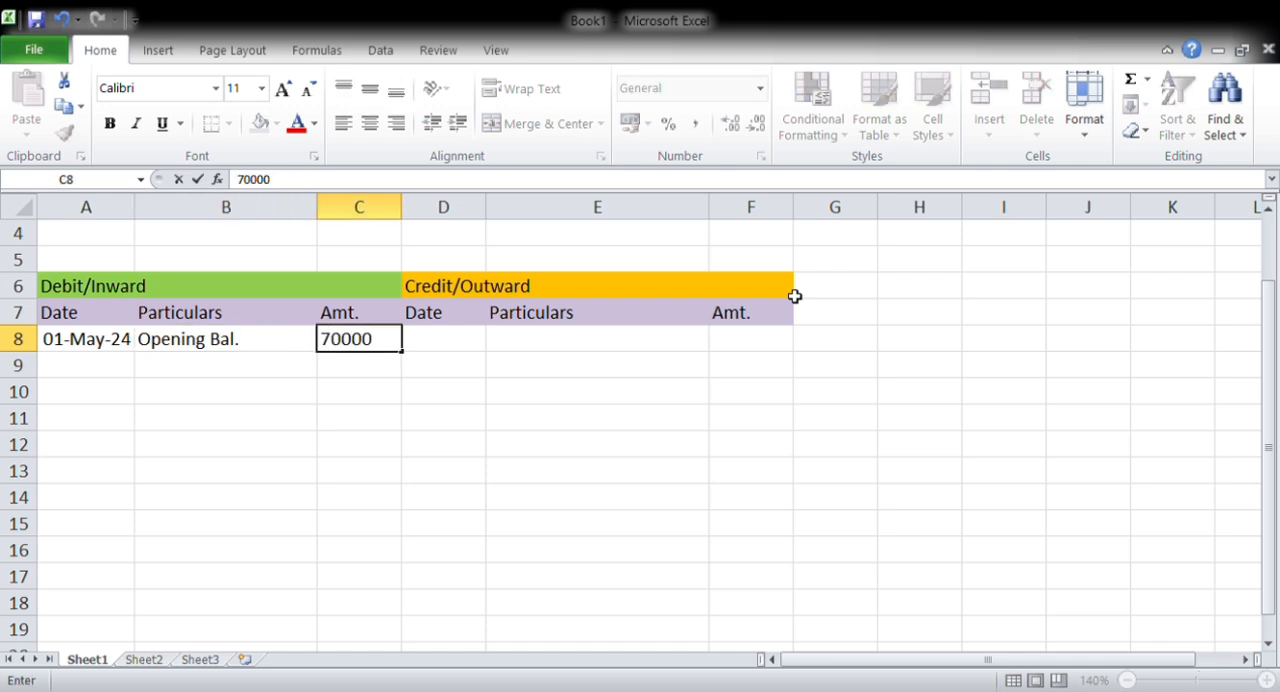
{"action": "key", "text": "Return"}
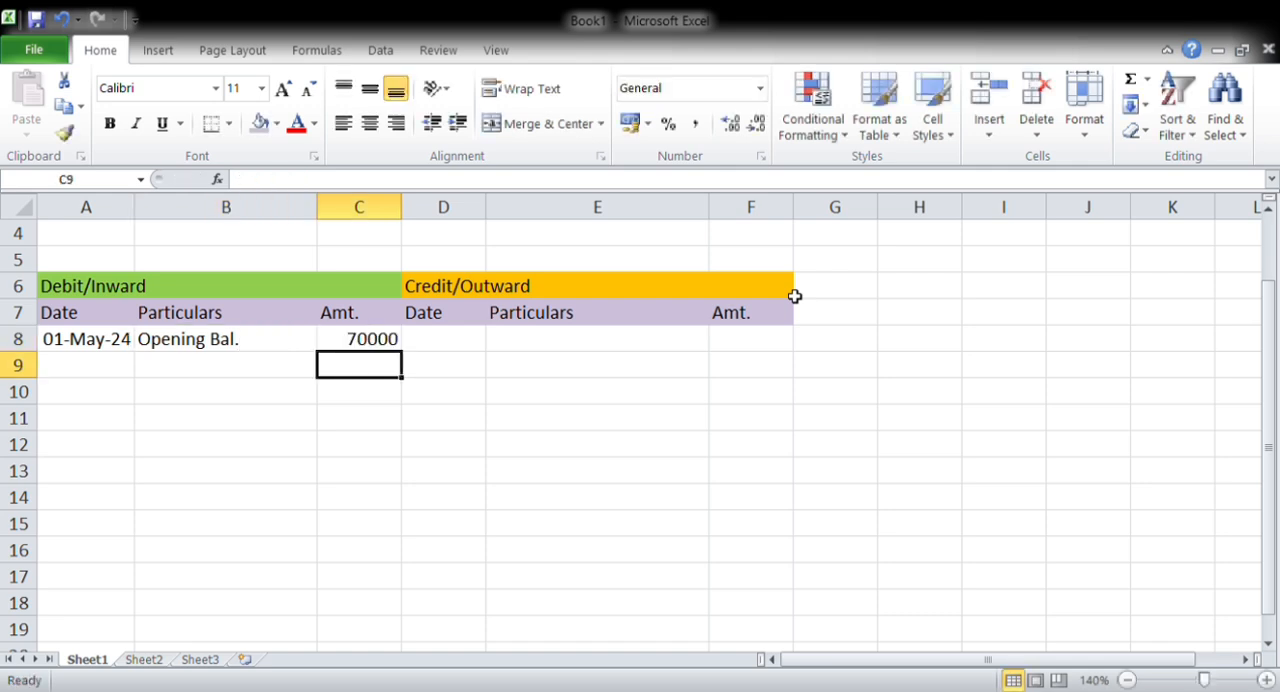
{"action": "key", "text": "Return"}
{"action": "key", "text": "Return"}
{"action": "key", "text": "Up"}
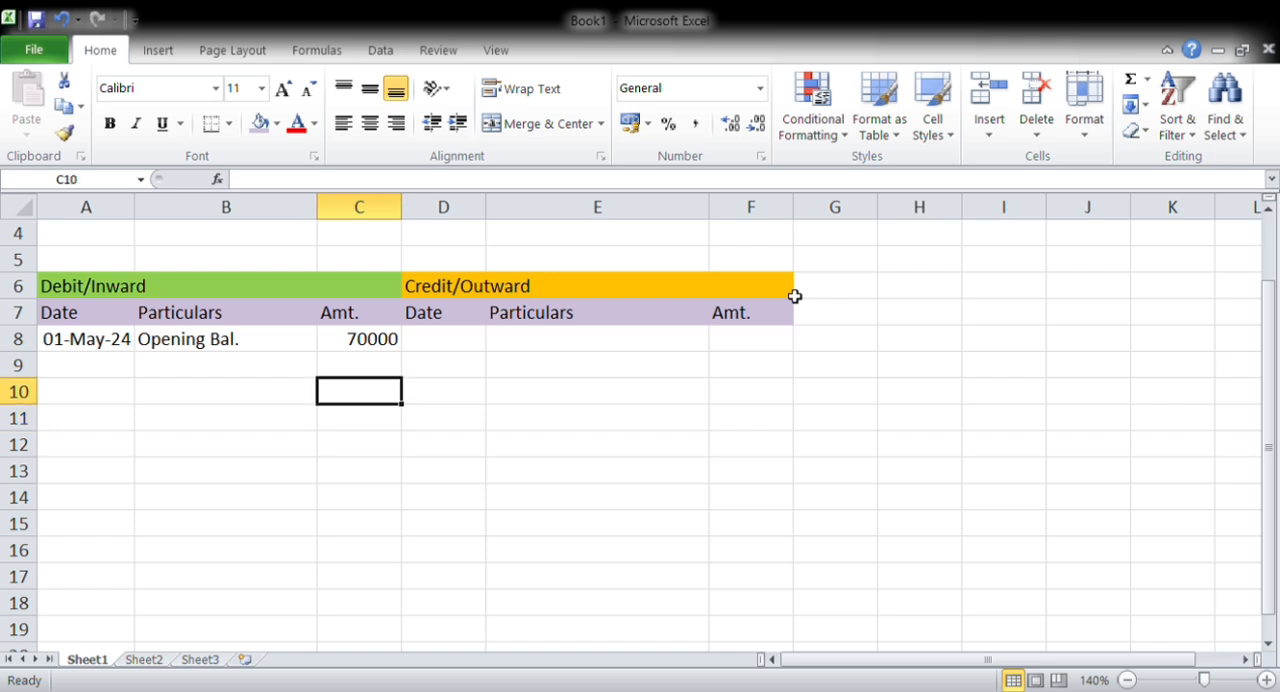
{"action": "key", "text": "Up"}
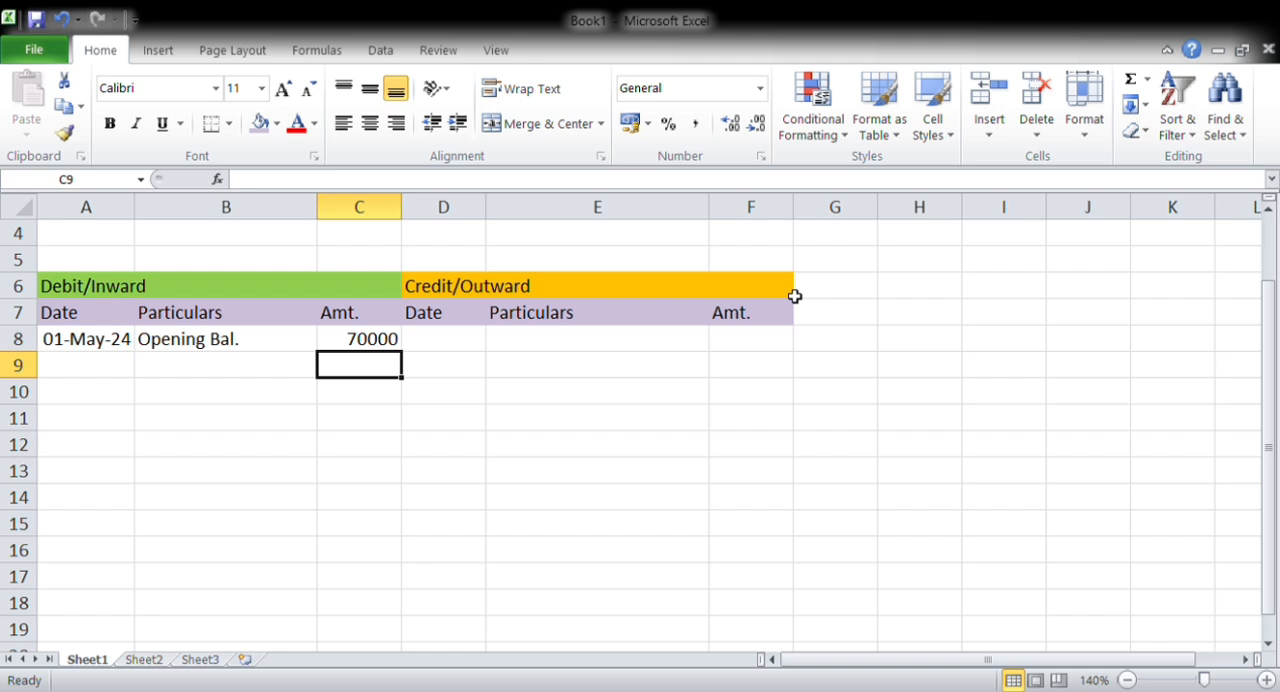
Merge and center cells A4:F5 above the Debit/Inward and Credit/Outward headings
{"action": "key", "text": "Up"}
{"action": "key", "text": "Up"}
{"action": "key", "text": "Up"}
{"action": "key", "text": "Up"}
{"action": "key", "text": "Up"}
{"action": "key", "text": "Up"}
{"action": "key", "text": "Up"}
{"action": "key", "text": "Up"}
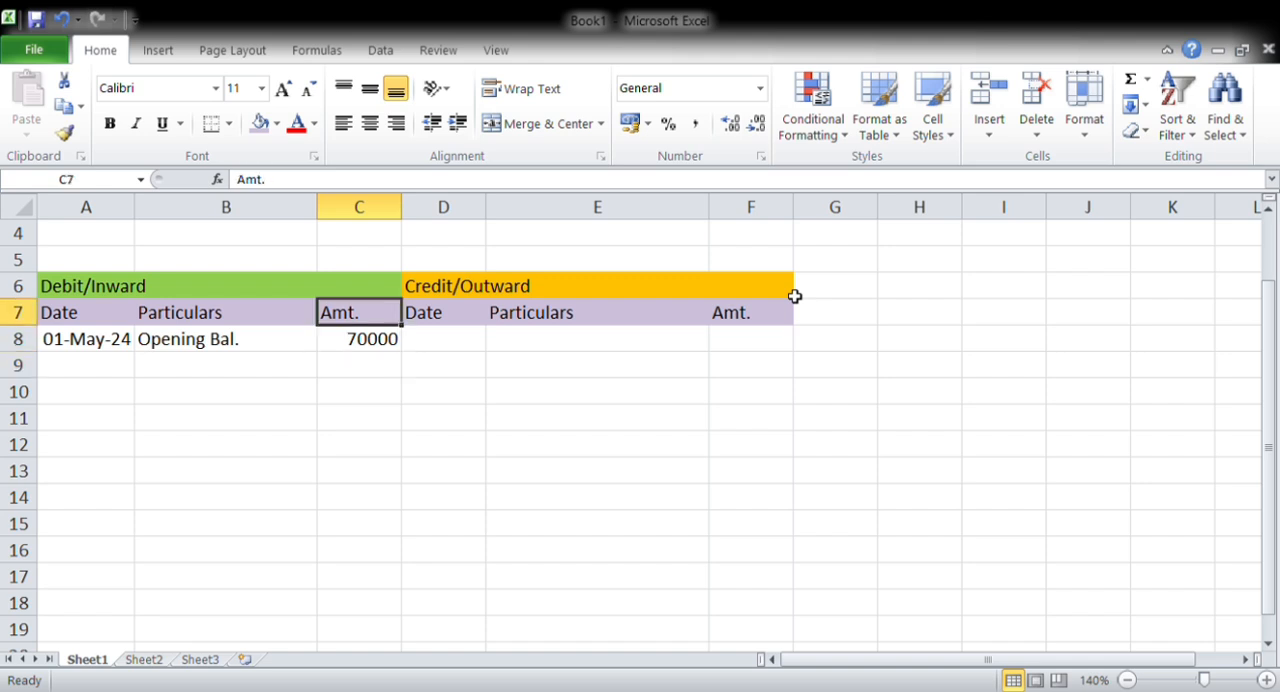
{"action": "key", "text": "Down"}
{"action": "key", "text": "Down"}
{"action": "key", "text": "Down"}
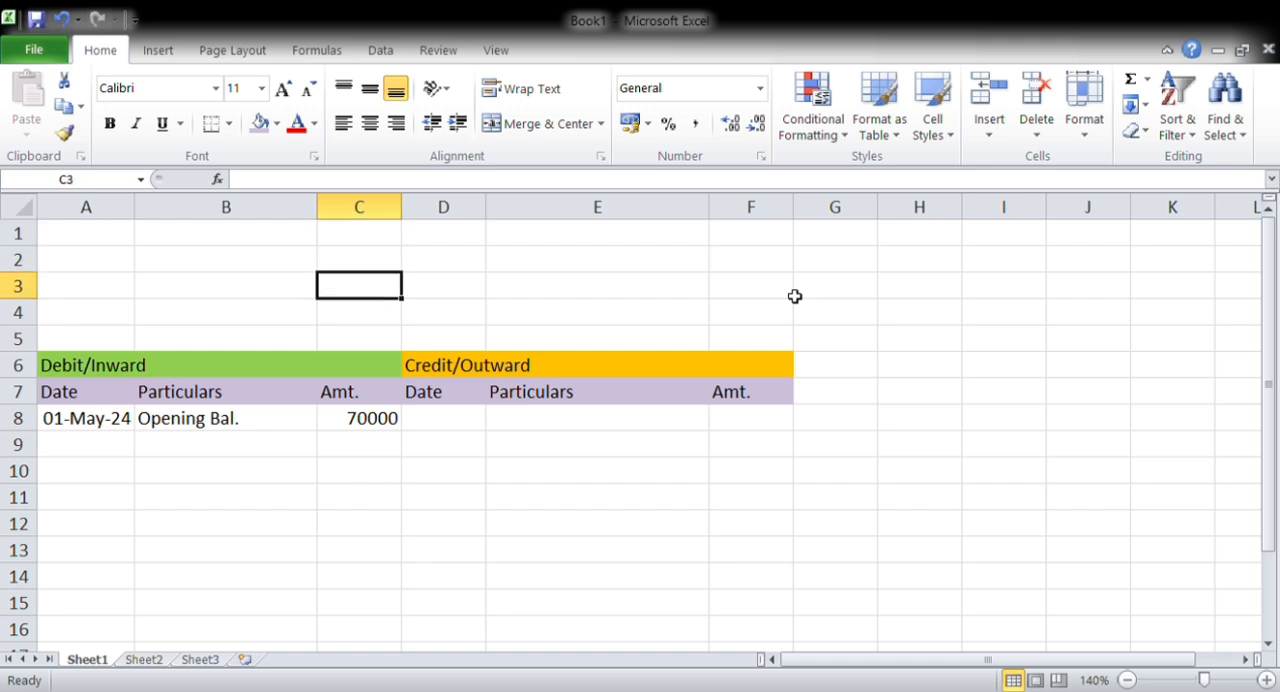
{"action": "key", "text": "Left"}
{"action": "key", "text": "Left"}
{"action": "key", "text": "shift+Down"}
{"action": "key", "text": "shift+Right"}
{"action": "key", "text": "shift+Right"}
{"action": "key", "text": "shift+Right"}
{"action": "key", "text": "shift+Right"}
{"action": "key", "text": "shift+Right"}
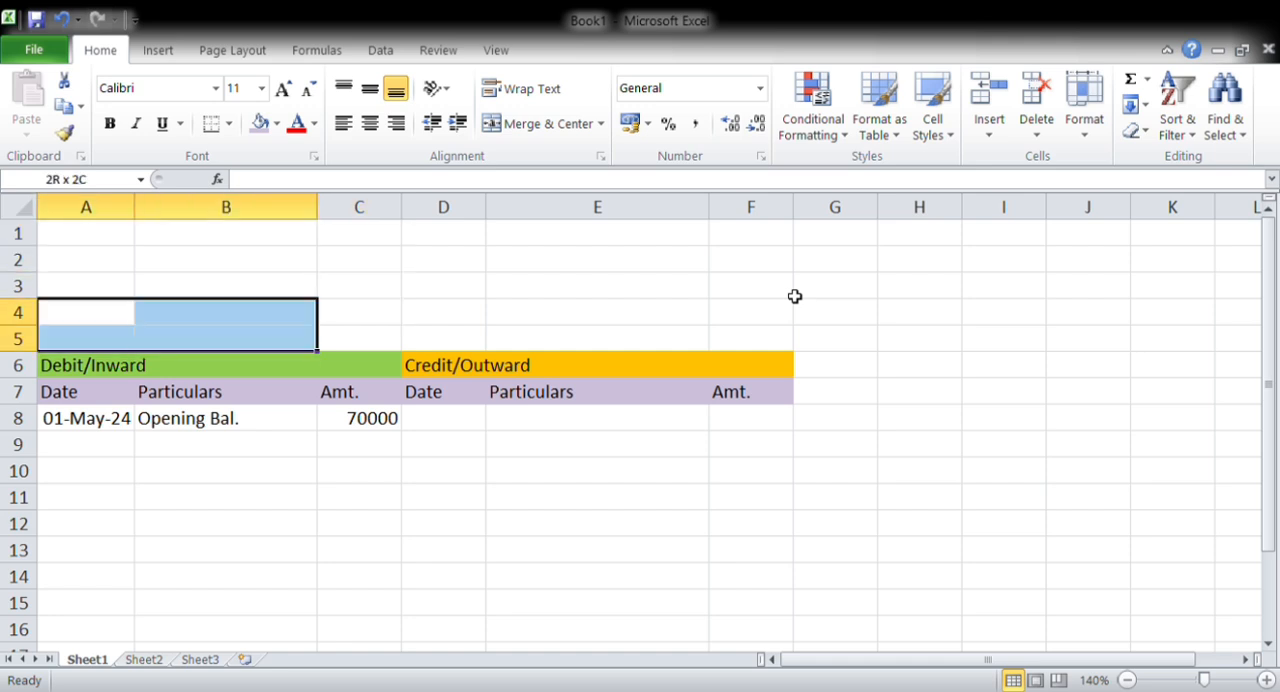
{"action": "key", "text": "alt+h"}
{"action": "key", "text": "m"}
{"action": "key", "text": "c"}
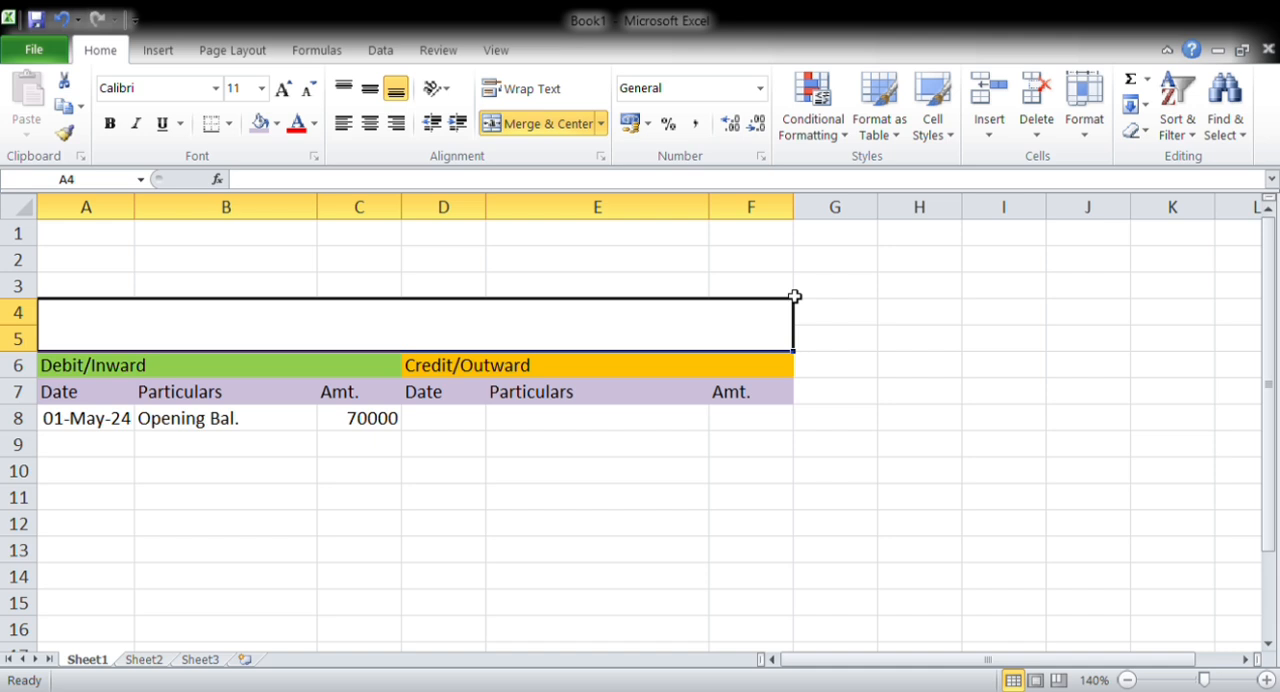
Enter the title CASH BOOK in the merged cell A4:F5
{"action": "type", "text": "CASH BO"}
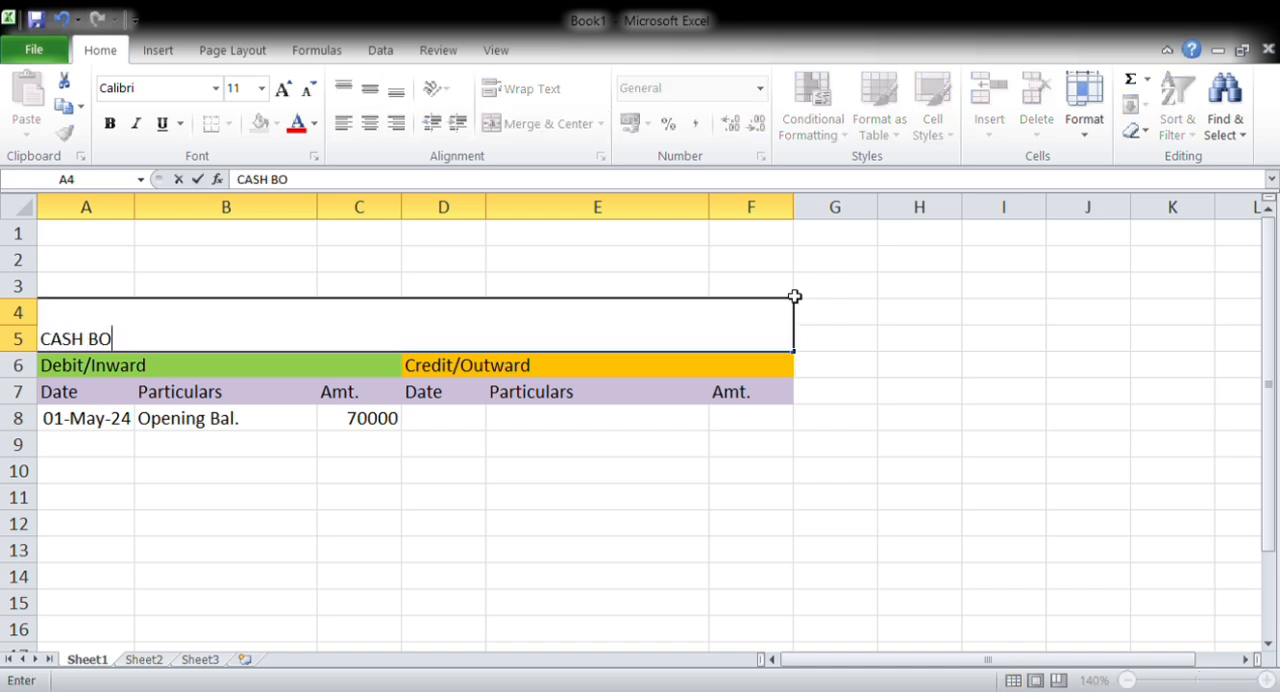
{"action": "type", "text": "OK"}
{"action": "key", "text": "Return"}
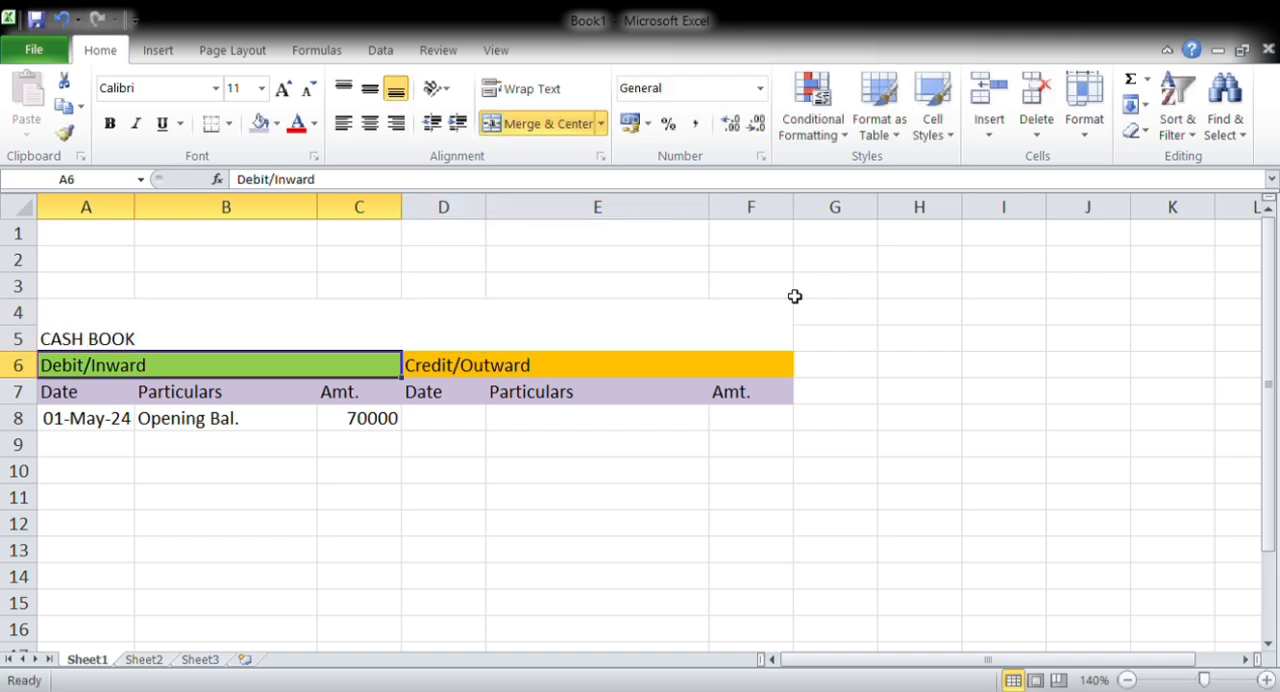
Center the CASH BOOK title vertically and horizontally in its merged cell
{"action": "key", "text": "Up"}
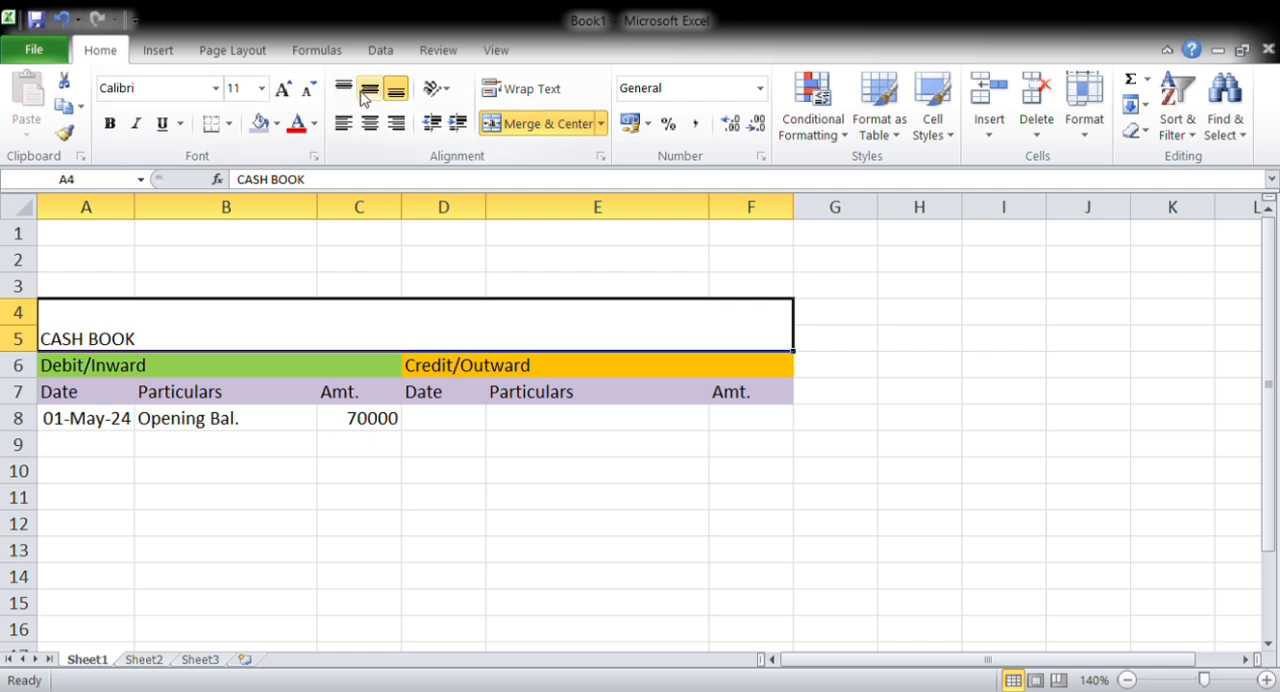
{"action": "left_click", "coordinate": [370, 90]}
{"action": "left_click", "coordinate": [369, 122]}
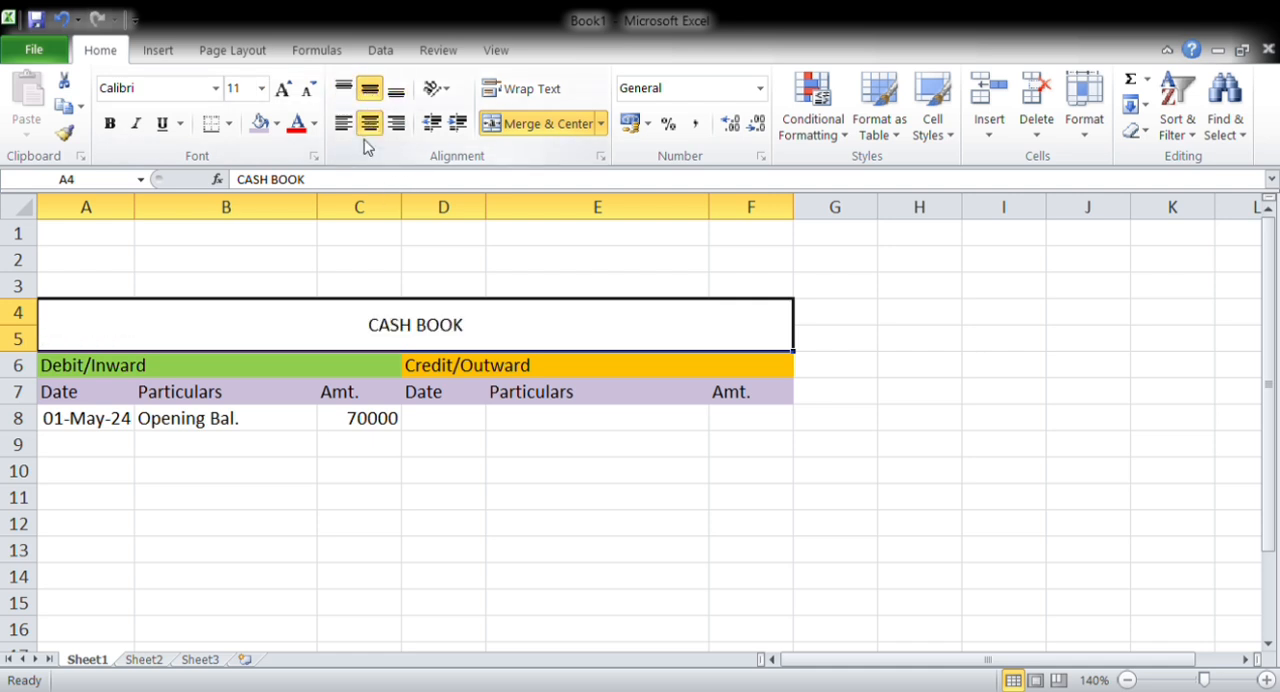
Increase the font size of the CASH BOOK title to 20
{"action": "left_click", "coordinate": [285, 91]}
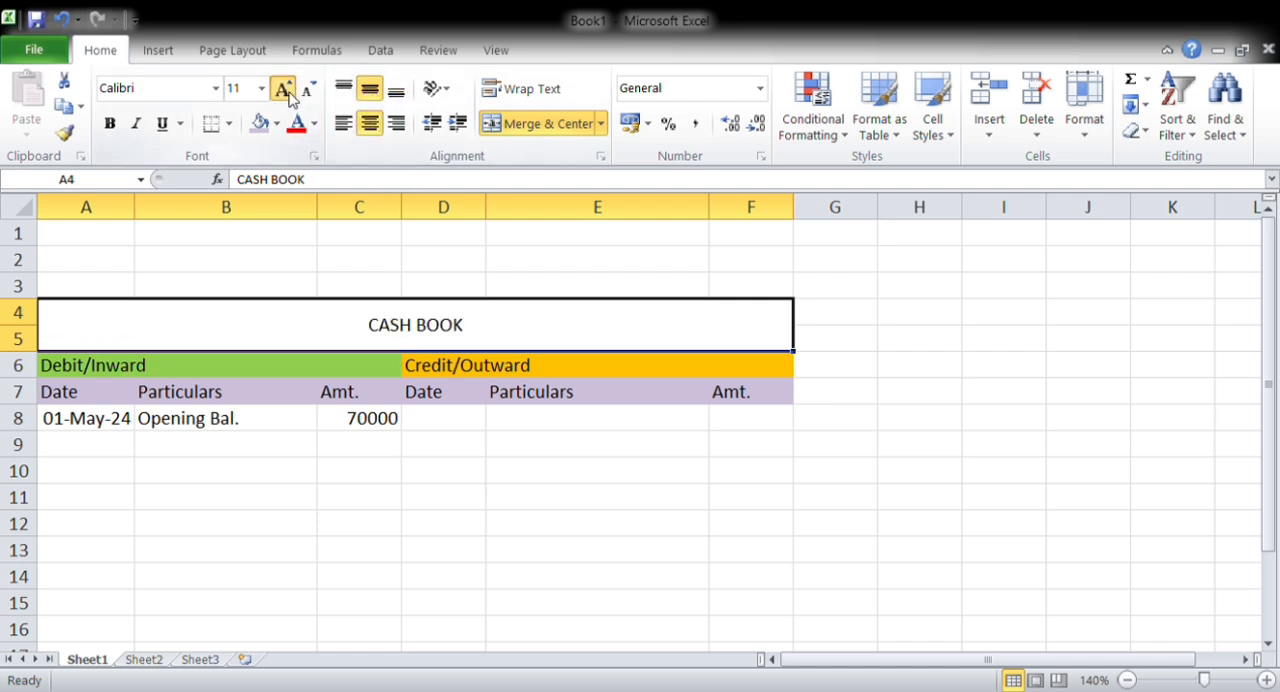
{"action": "left_click", "coordinate": [285, 91]}
{"action": "left_click", "coordinate": [285, 91]}
{"action": "left_click", "coordinate": [285, 91]}
{"action": "left_click", "coordinate": [285, 91]}
{"action": "left_click", "coordinate": [285, 91]}
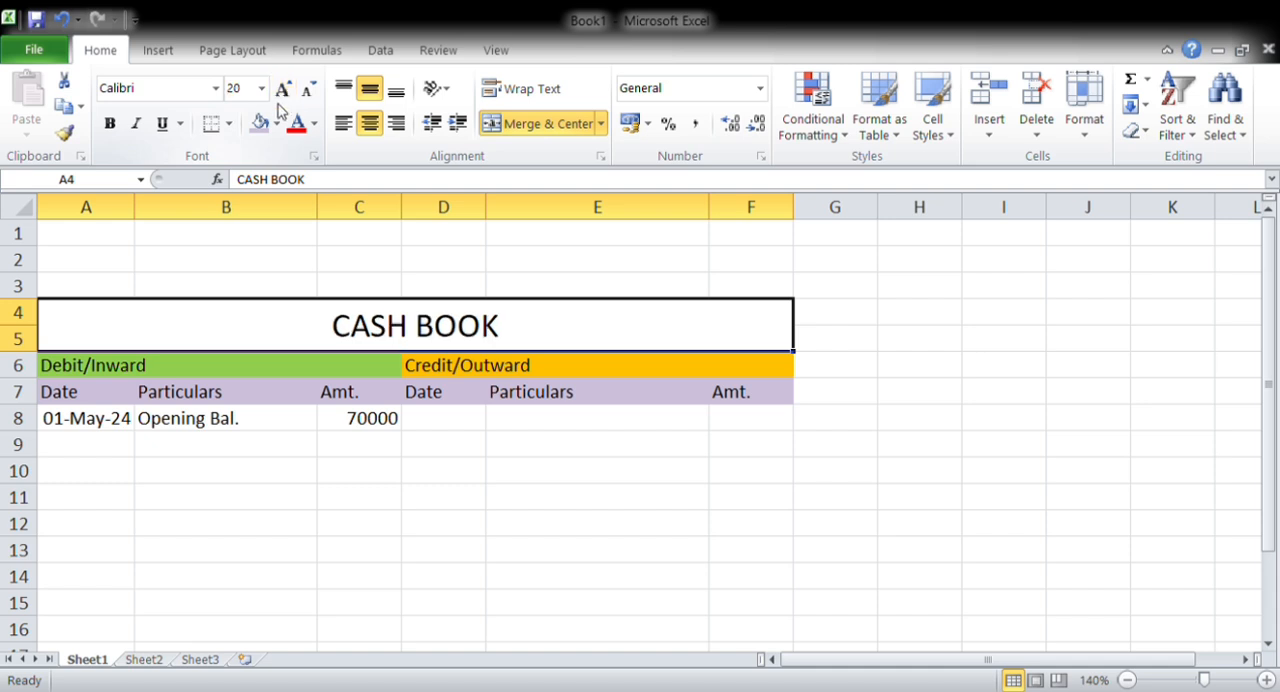
Make the CASH BOOK title bold and fill its merged cell with light orange
{"action": "left_click", "coordinate": [110, 123]}
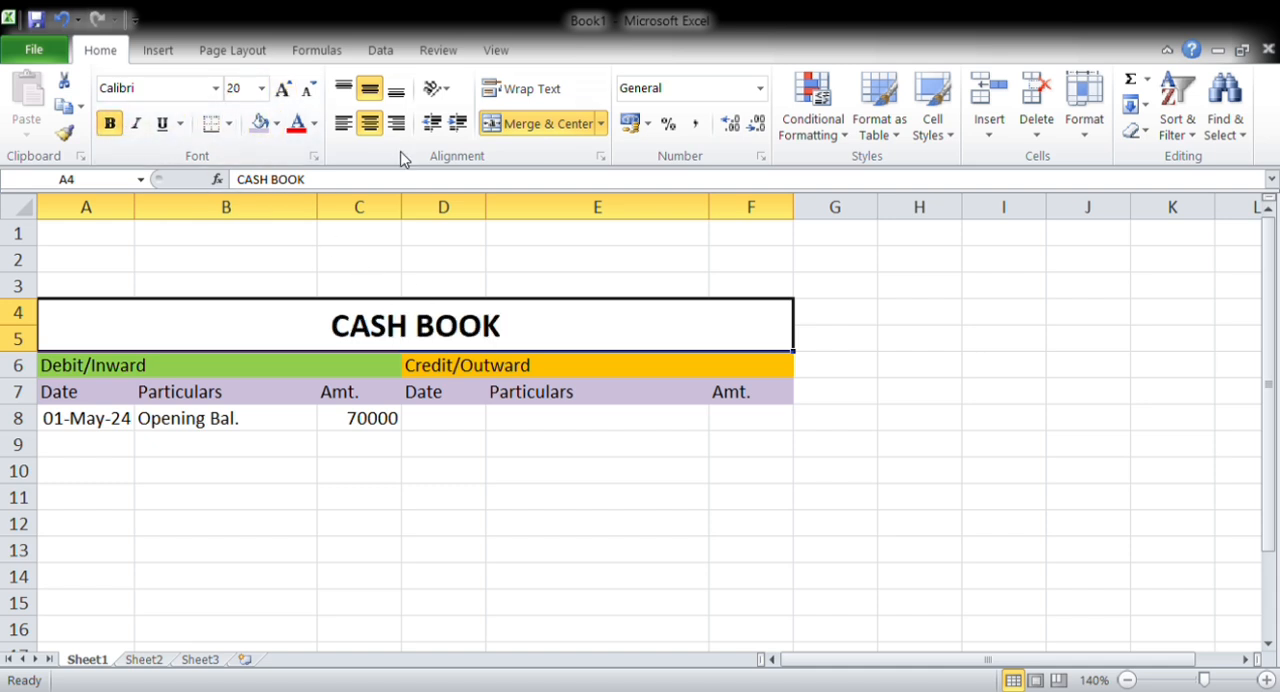
{"action": "left_click", "coordinate": [278, 130]}
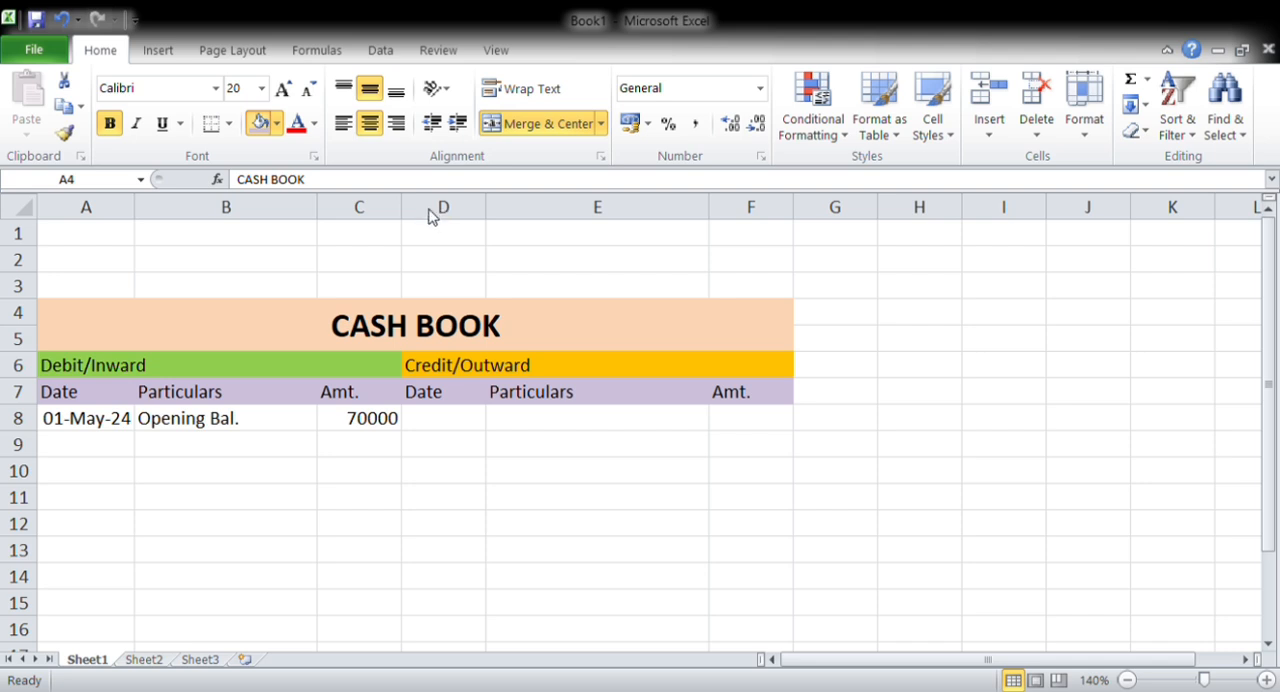
{"action": "left_click", "coordinate": [430, 174]}
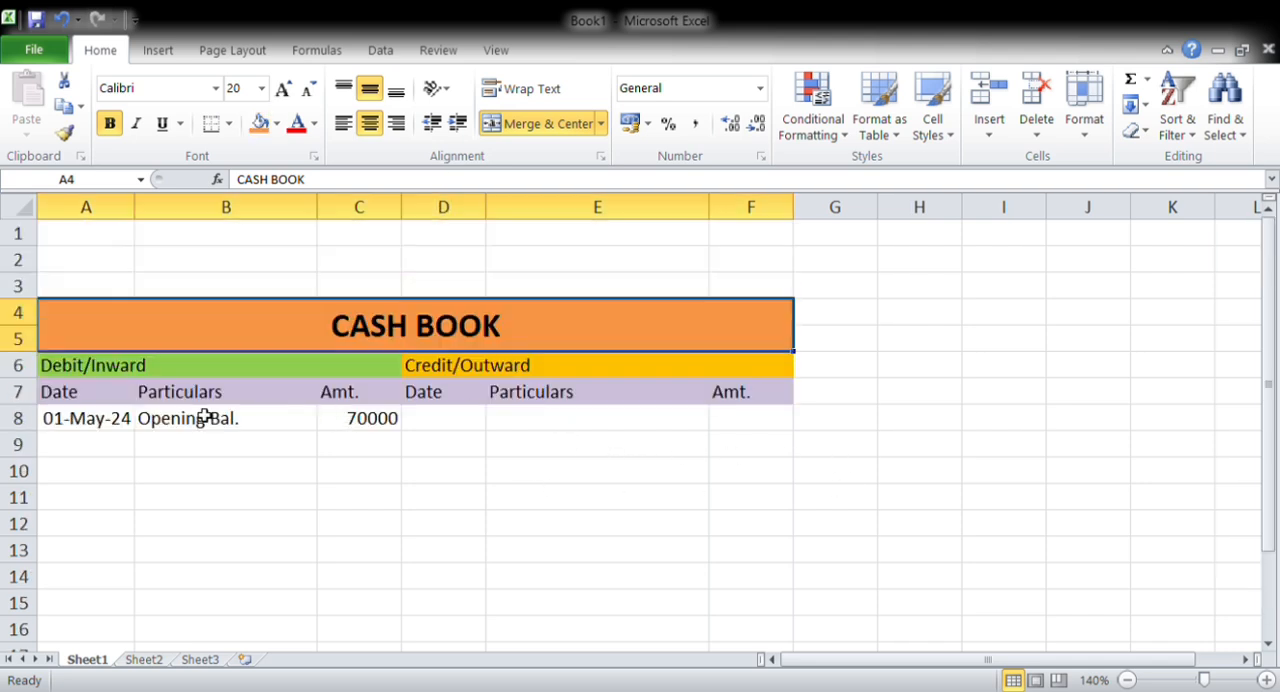
{"action": "scroll", "coordinate": [203, 405], "scroll_direction": "down", "scroll_amount": 1}
{"action": "scroll", "coordinate": [413, 240], "scroll_direction": "up", "scroll_amount": 1}
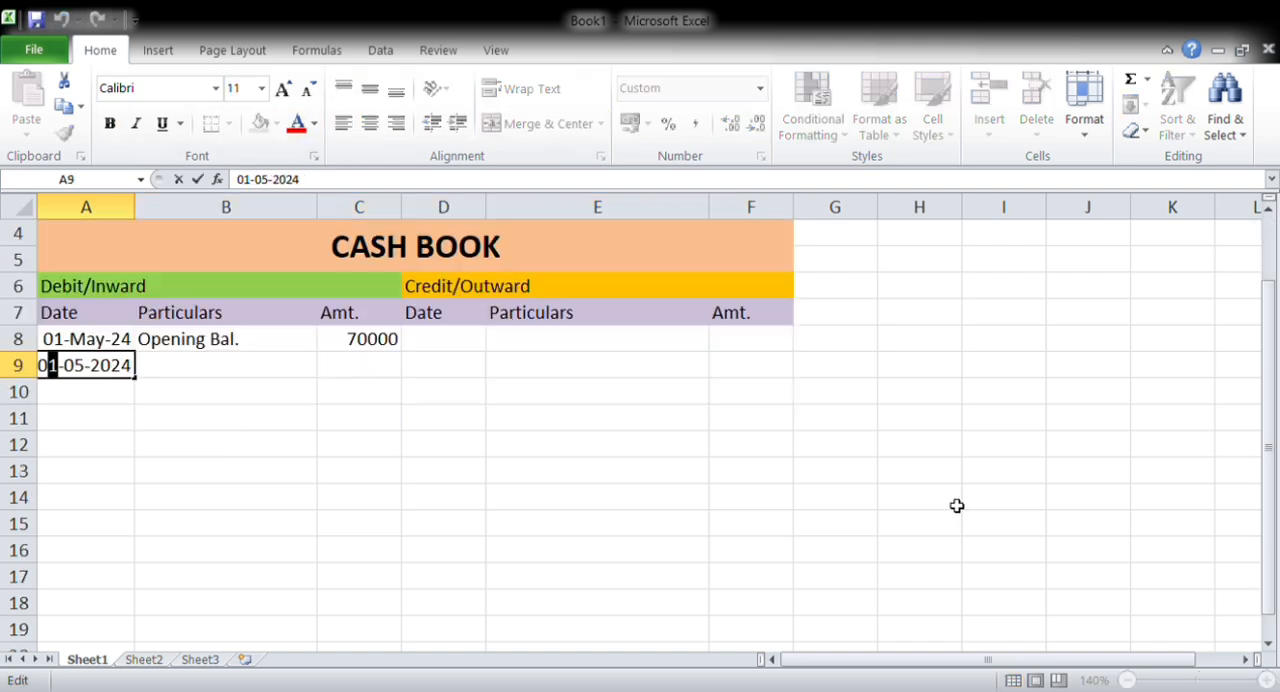
Enter the date 10-05-2024 in cell A9 below the opening balance date
{"action": "key", "text": "BackSpace"}
{"action": "key", "text": "BackSpace"}
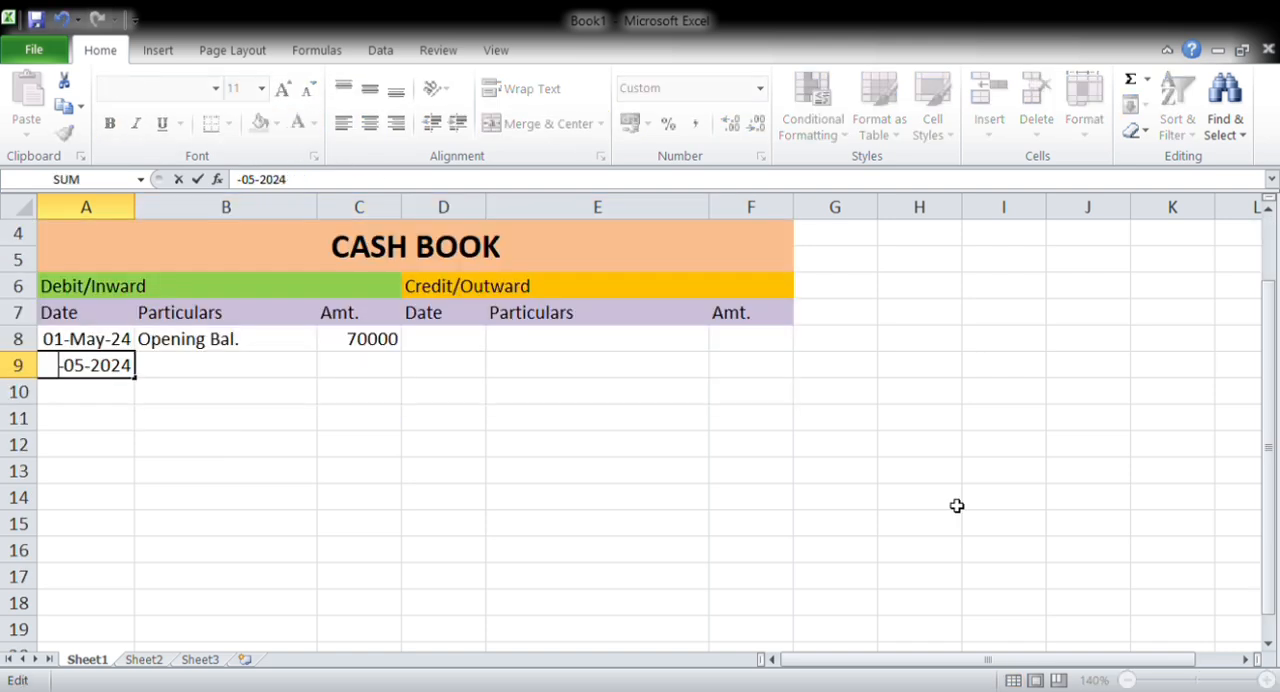
{"action": "type", "text": "10"}
{"action": "key", "text": "Return"}
{"action": "key", "text": "Up"}
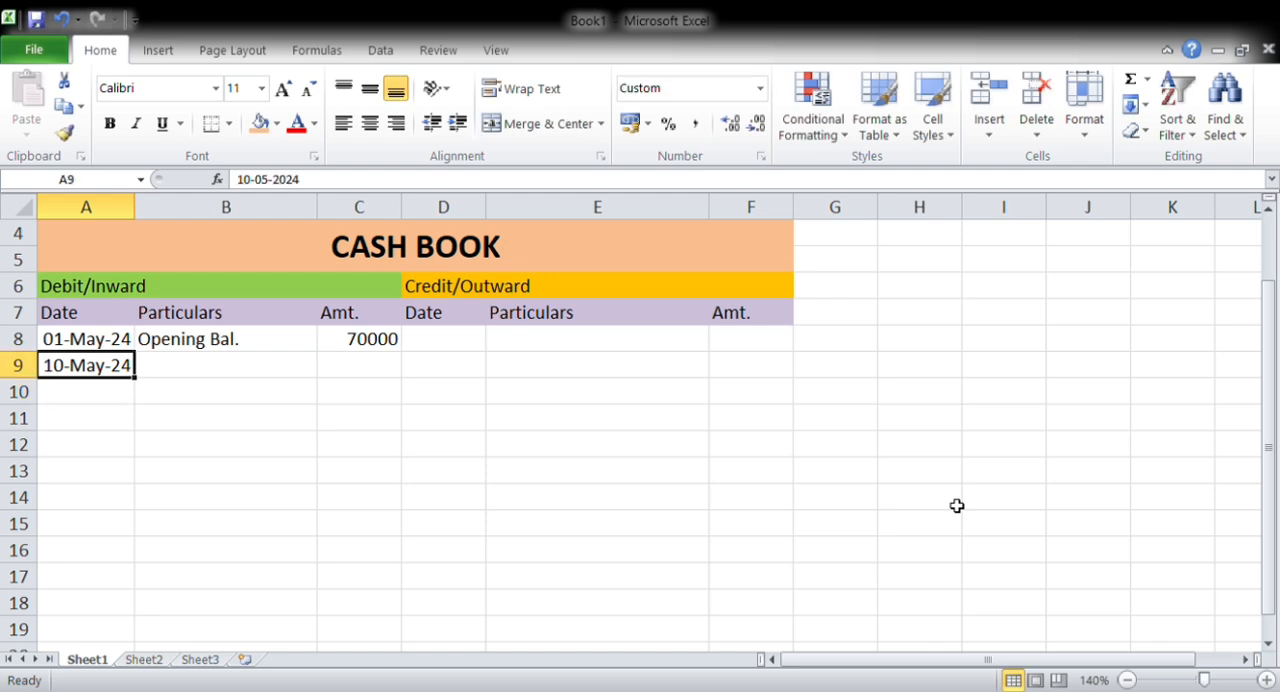
Enter Sale as the particulars in B9 with an amount of 11000 in C9
{"action": "key", "text": "Right"}
{"action": "type", "text": "sALE"}
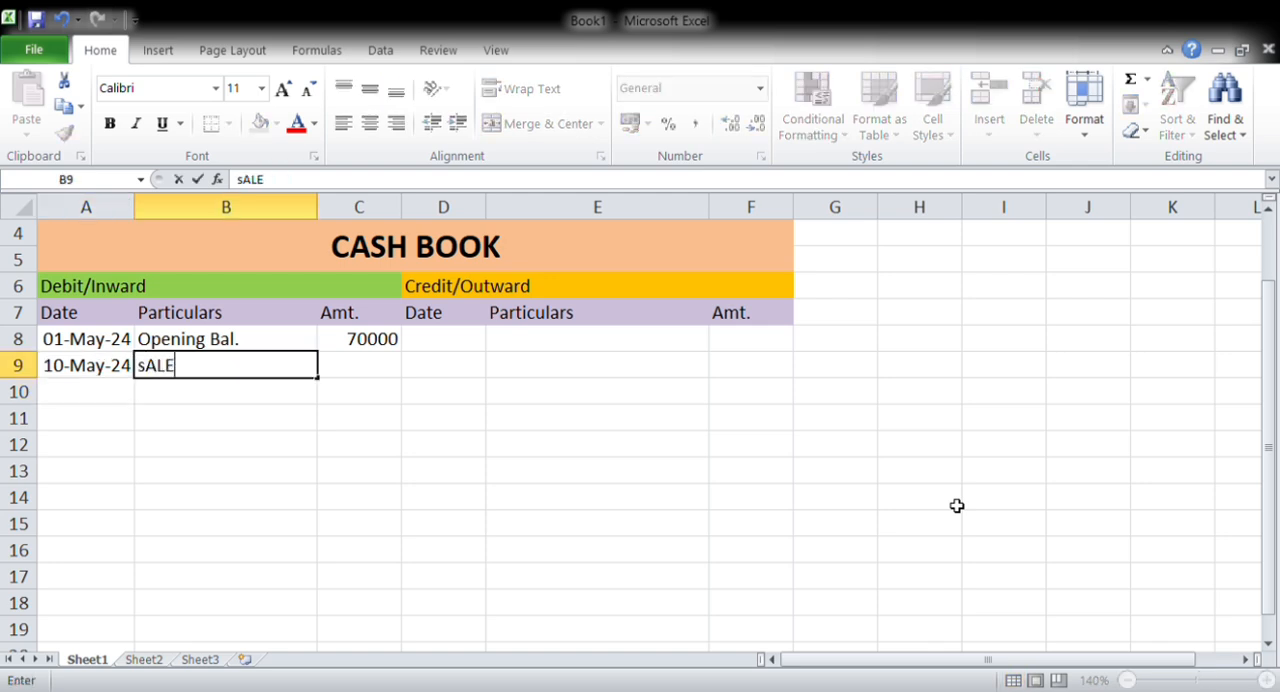
{"action": "key", "text": "BackSpace"}
{"action": "key", "text": "BackSpace"}
{"action": "key", "text": "BackSpace"}
{"action": "key", "text": "BackSpace"}
{"action": "type", "text": "Sale"}
{"action": "key", "text": "Right"}
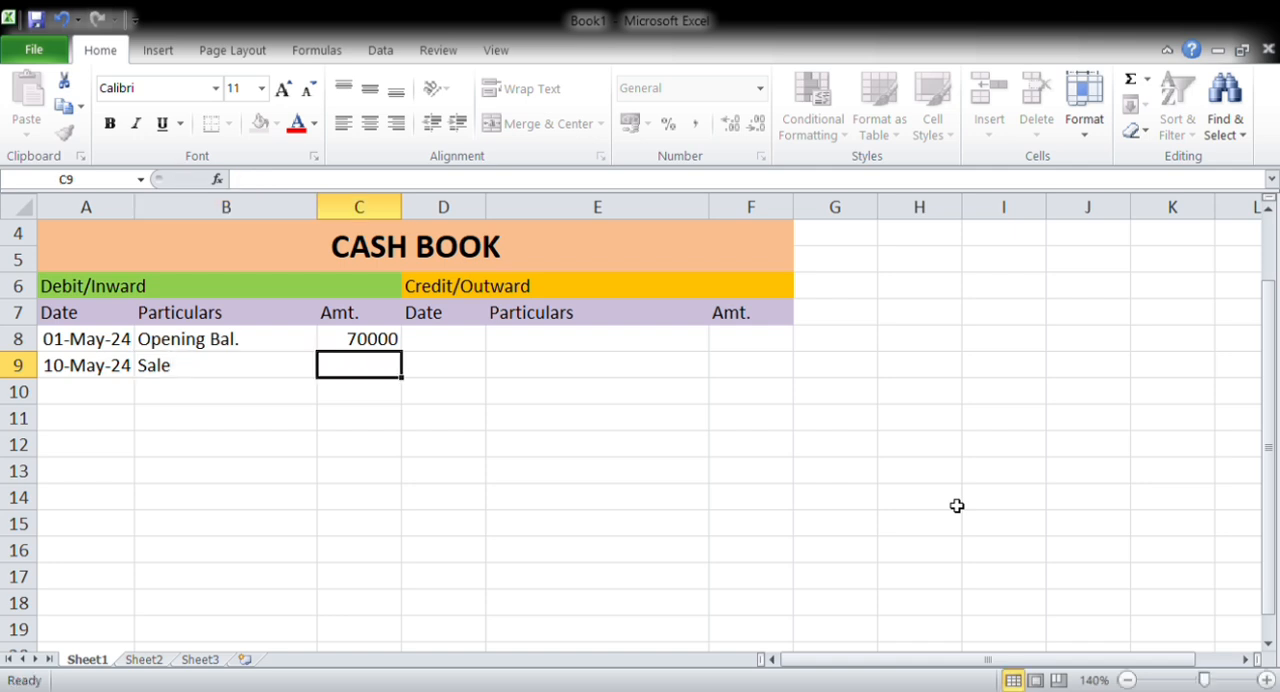
{"action": "type", "text": "11000"}
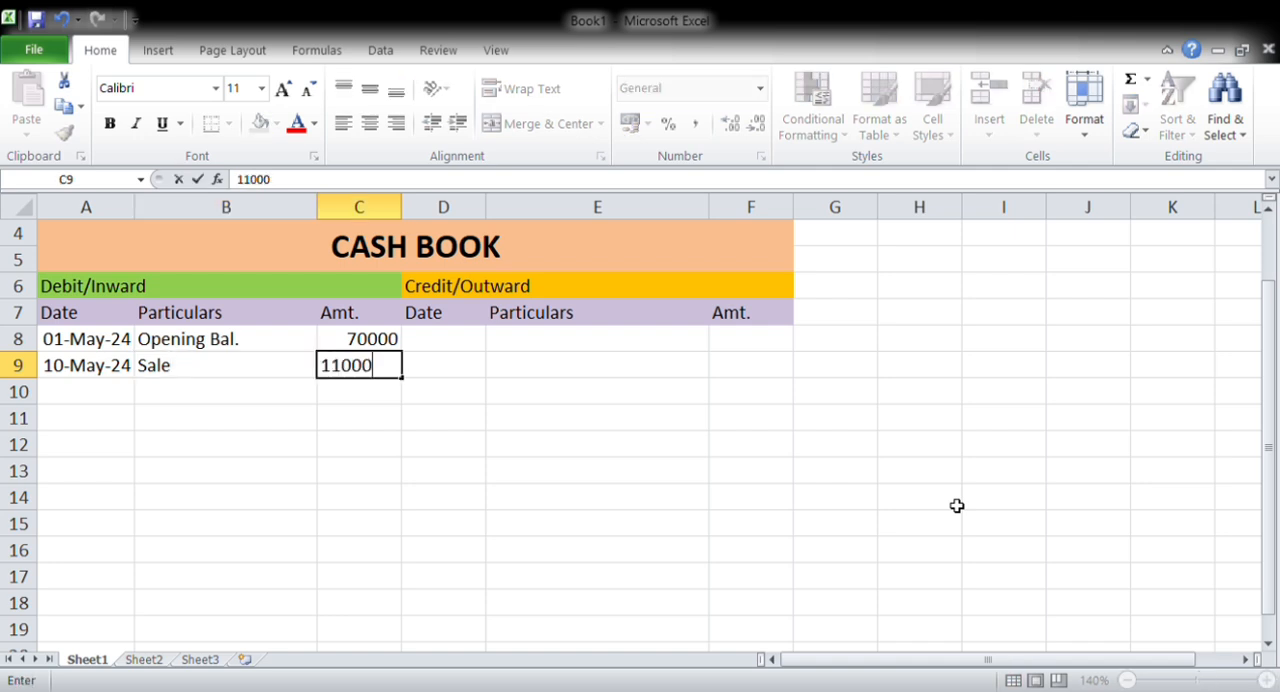
{"action": "key", "text": "Return"}
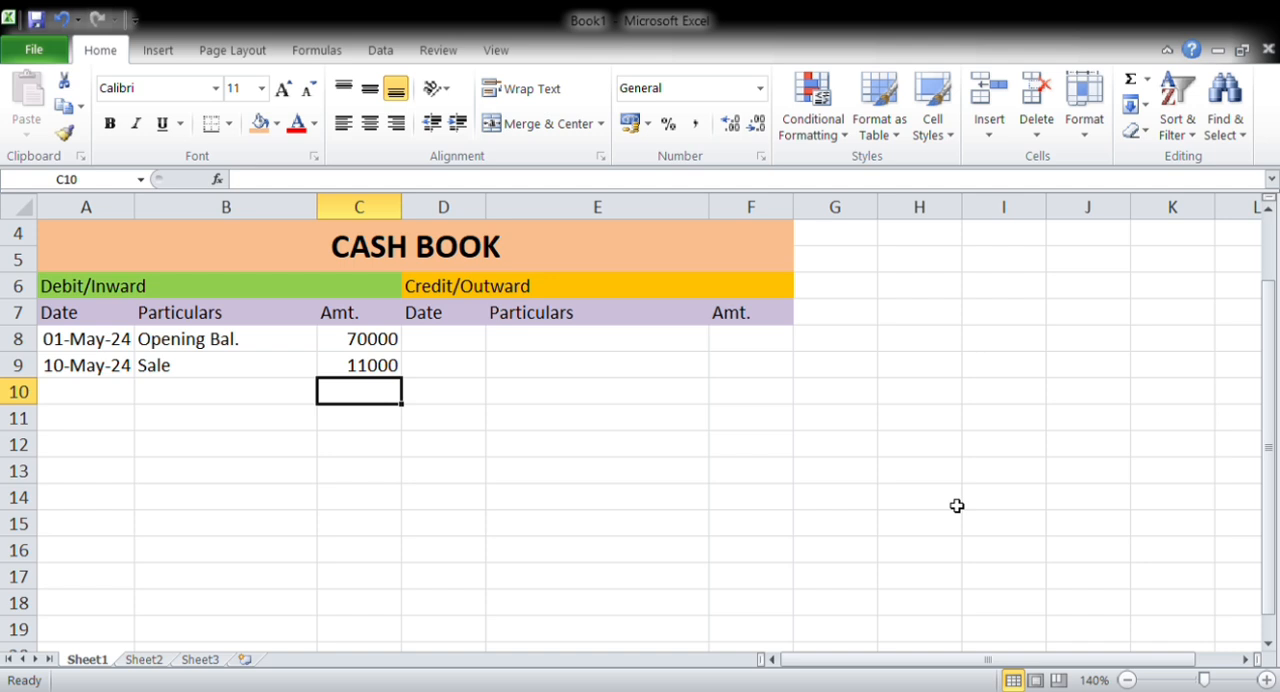
Copy the date from A9 down into A10 and change it to 15-05-2024
{"action": "key", "text": "Home"}
{"action": "key", "text": "ctrl+d"}
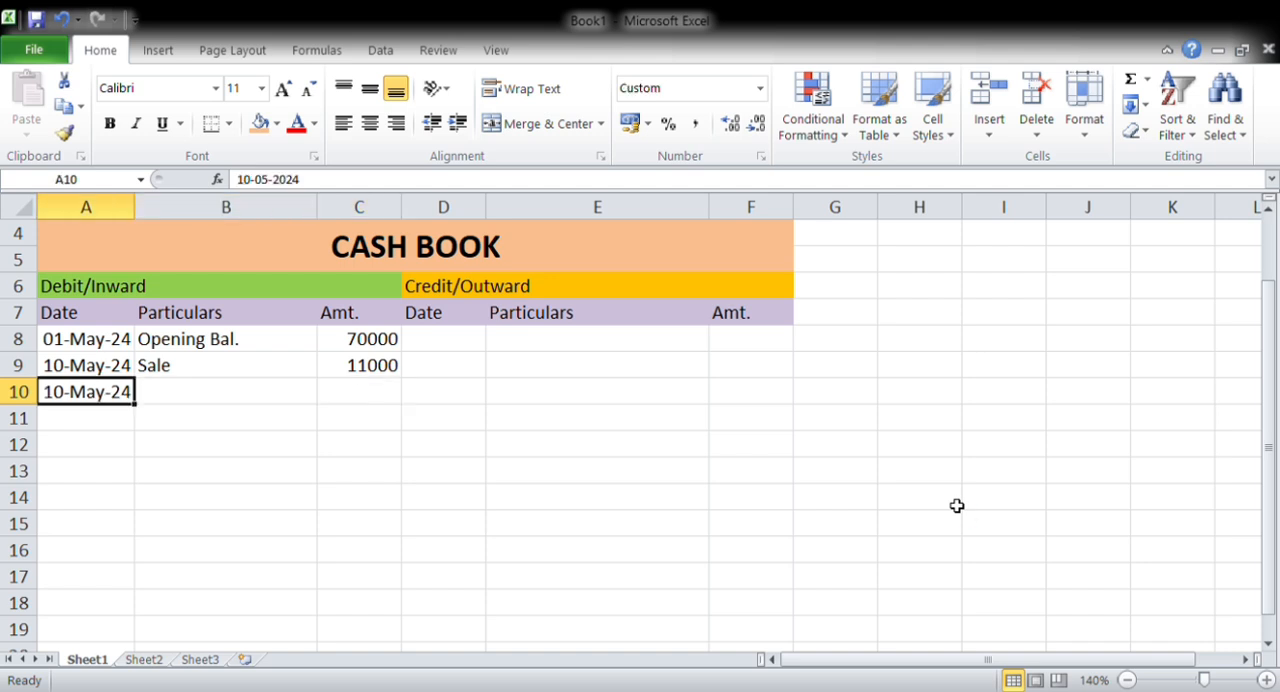
{"action": "key", "text": "F2"}
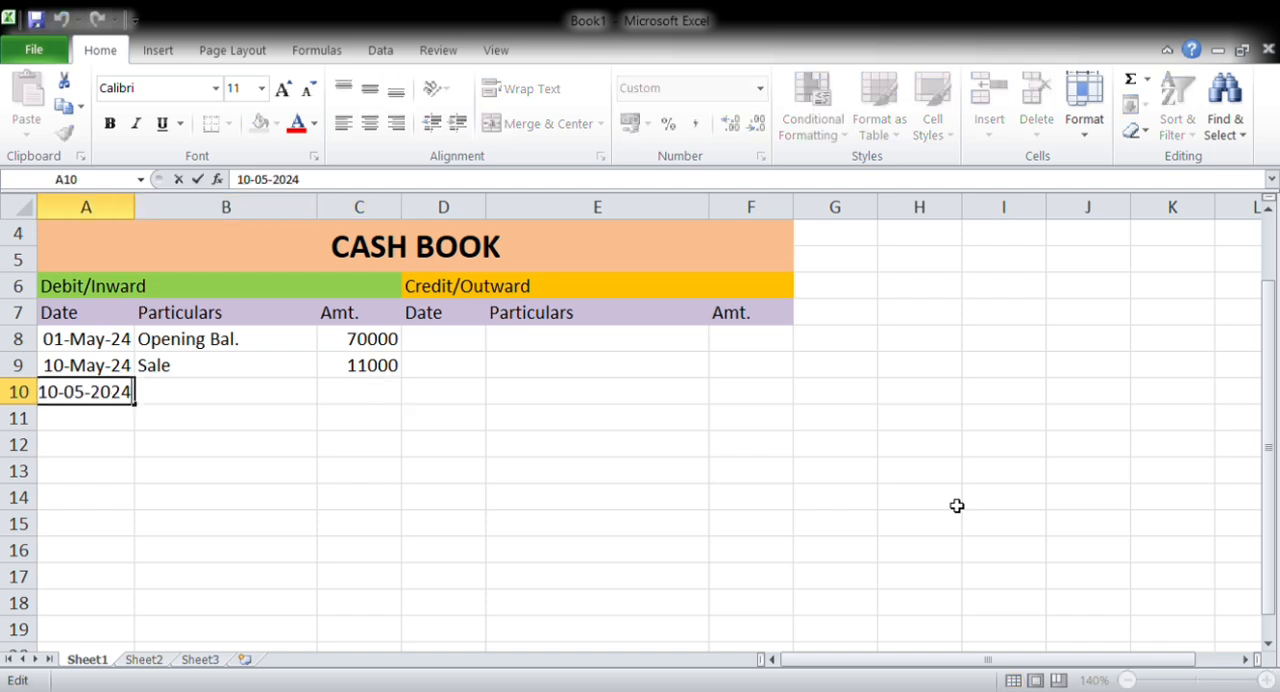
{"action": "key", "text": "ctrl+Left"}
{"action": "key", "text": "ctrl+Left"}
{"action": "key", "text": "ctrl+Left"}
{"action": "key", "text": "Right"}
{"action": "key", "text": "Right"}
{"action": "key", "text": "BackSpace"}
{"action": "type", "text": "5"}
{"action": "key", "text": "Return"}
Enter Cash Loan as the particulars in B10 with an amount of 12000 in C10
{"action": "key", "text": "Right"}
{"action": "key", "text": "Up"}
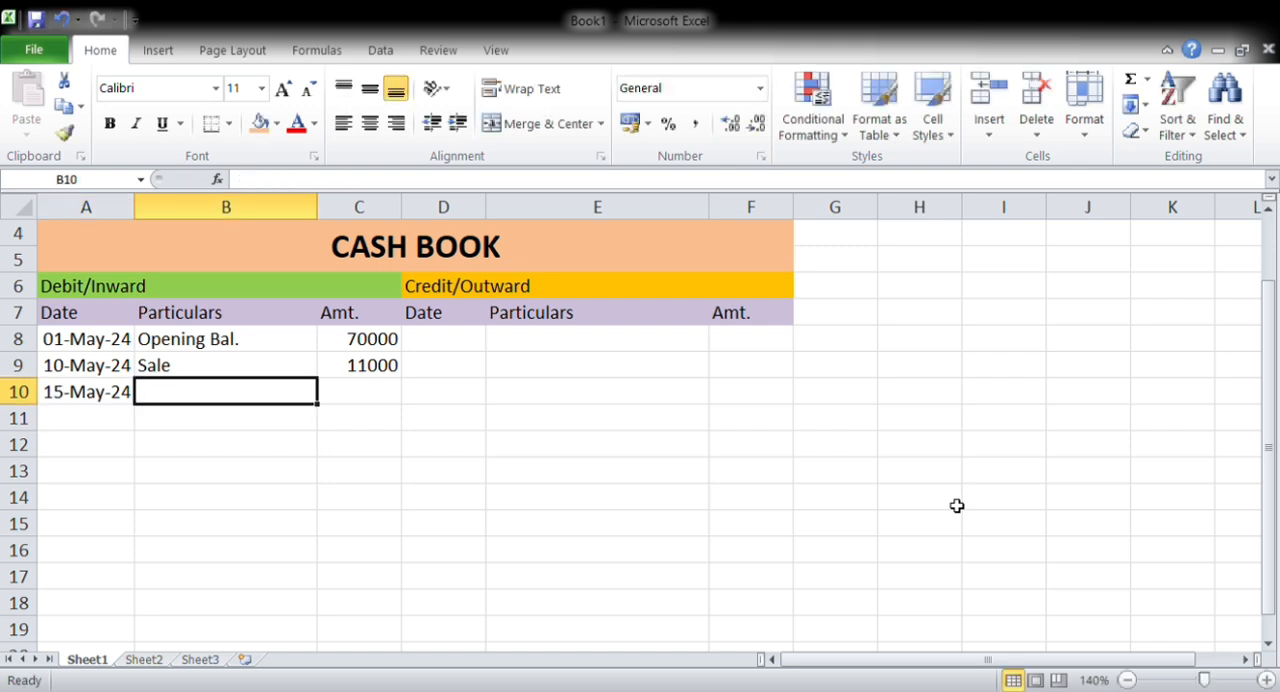
{"action": "type", "text": "Cash"}
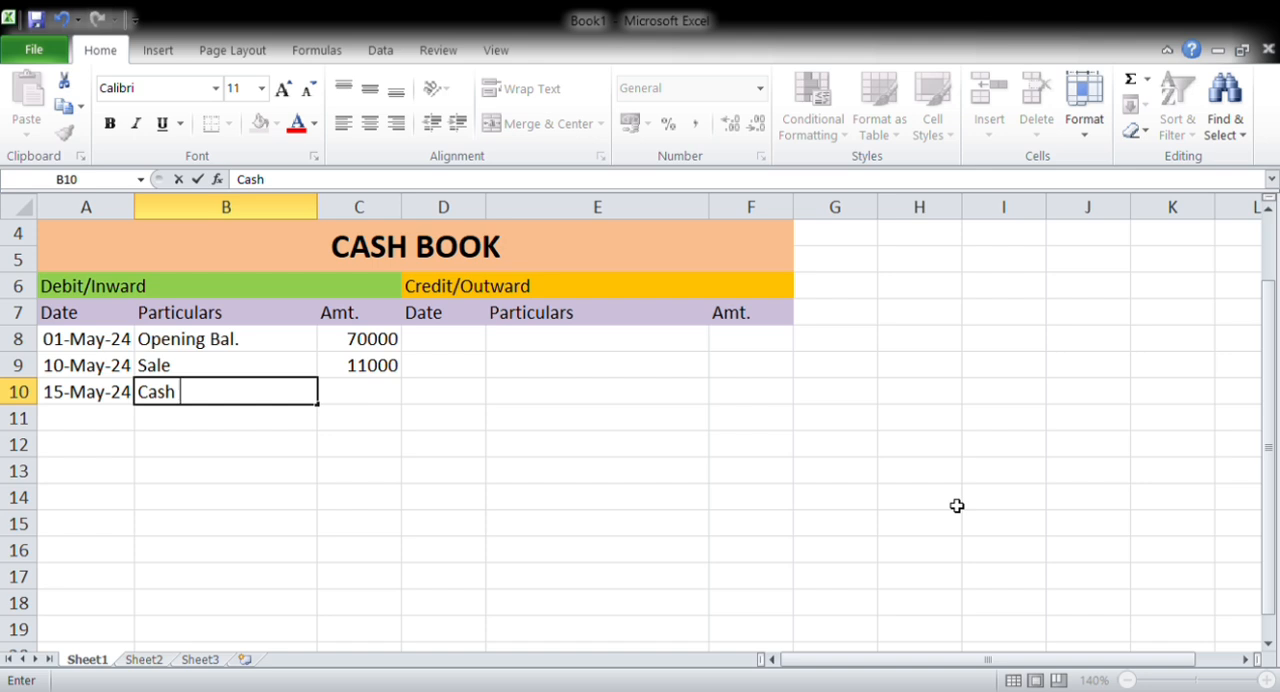
{"action": "type", "text": "l Load"}
{"action": "key", "text": "BackSpace"}
{"action": "type", "text": "n"}
{"action": "key", "text": "Tab"}
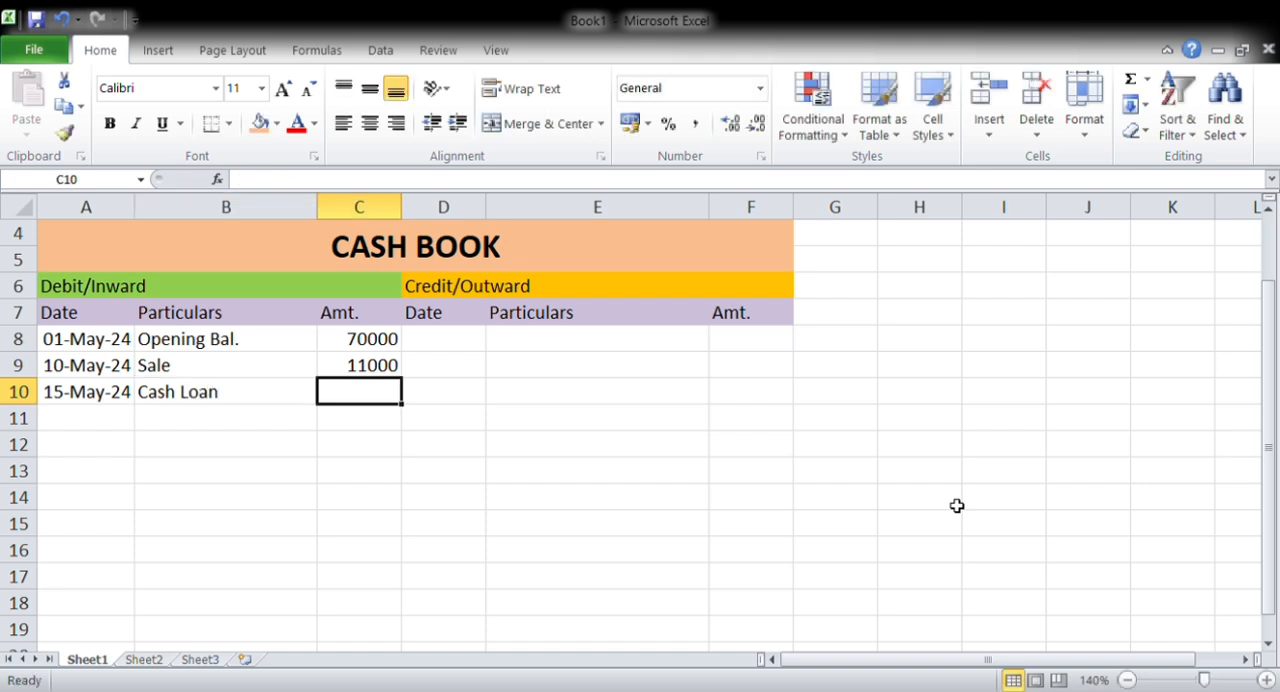
{"action": "type", "text": "12"}
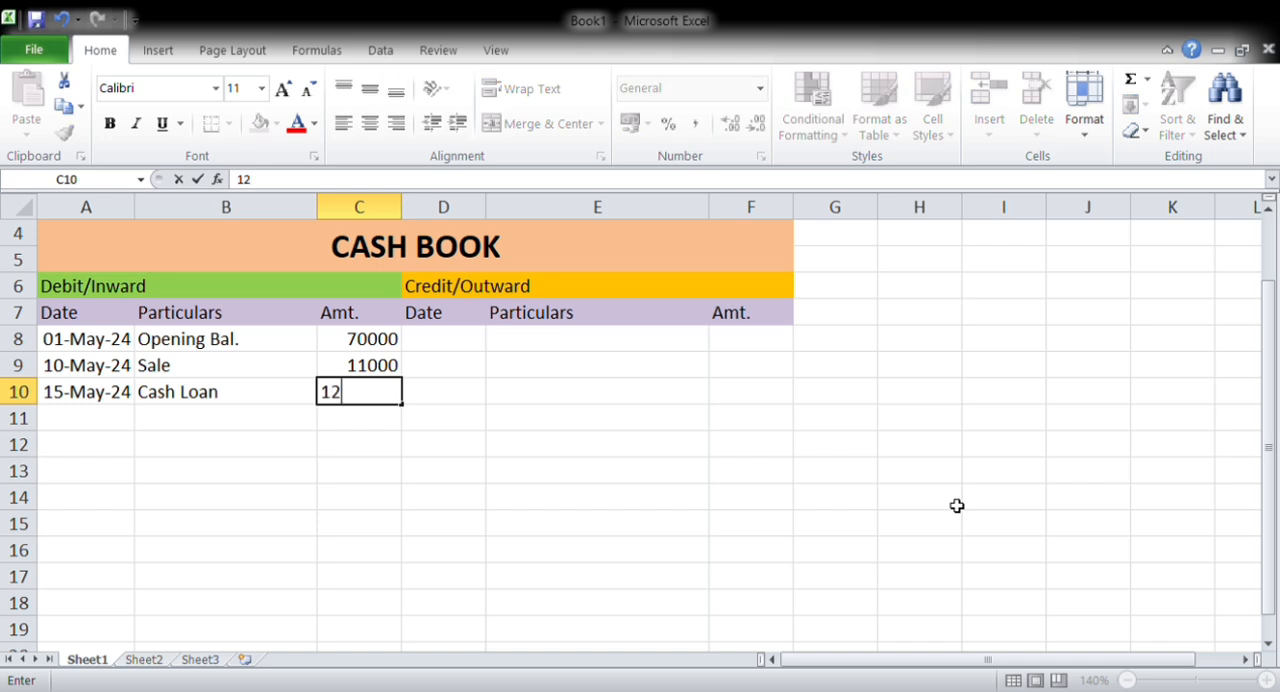
{"action": "type", "text": "000"}
{"action": "key", "text": "Return"}
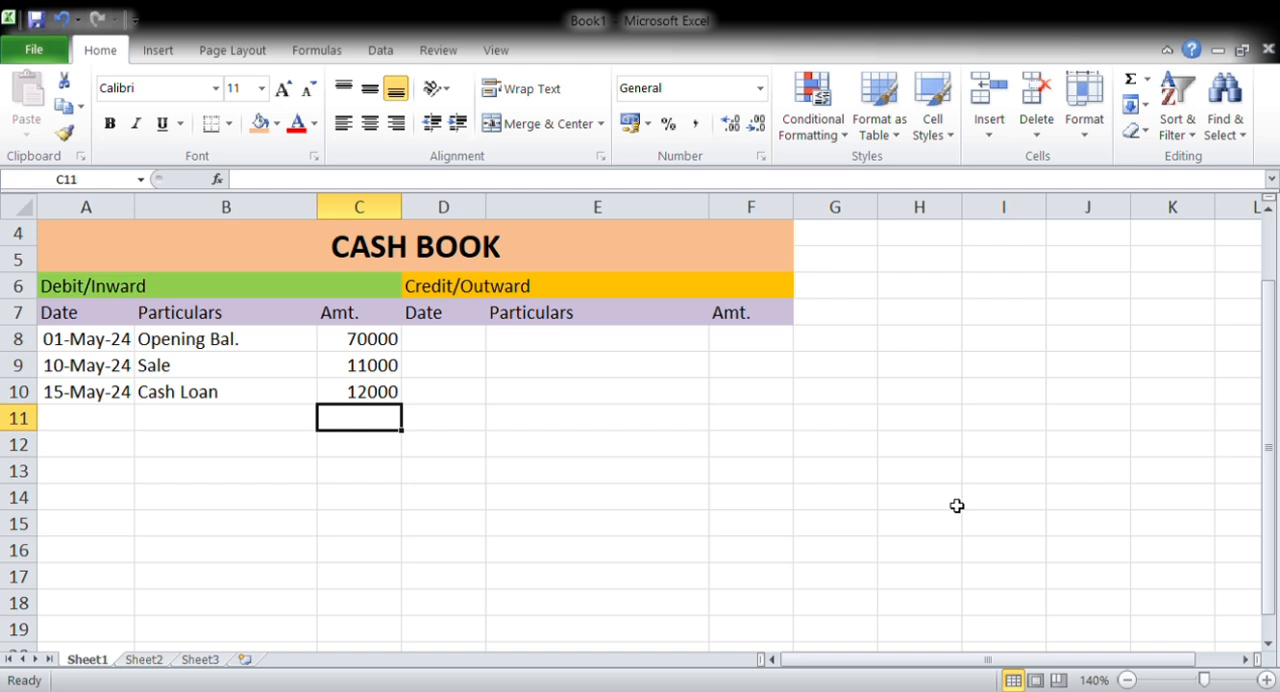
Copy the opening balance date from A8 into D8 under the Credit/Outward Date heading
{"action": "key", "text": "Up"}
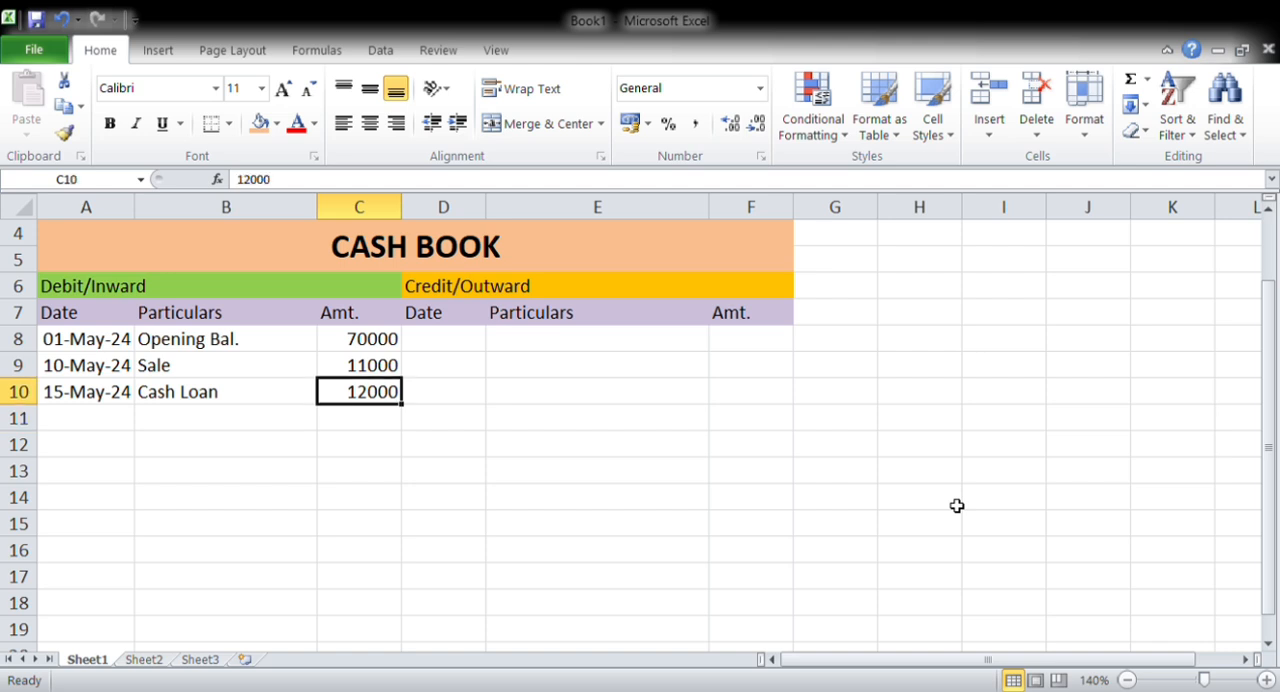
{"action": "key", "text": "Right"}
{"action": "key", "text": "Up"}
{"action": "key", "text": "Up"}
{"action": "key", "text": "Left"}
{"action": "key", "text": "Left"}
{"action": "key", "text": "Left"}
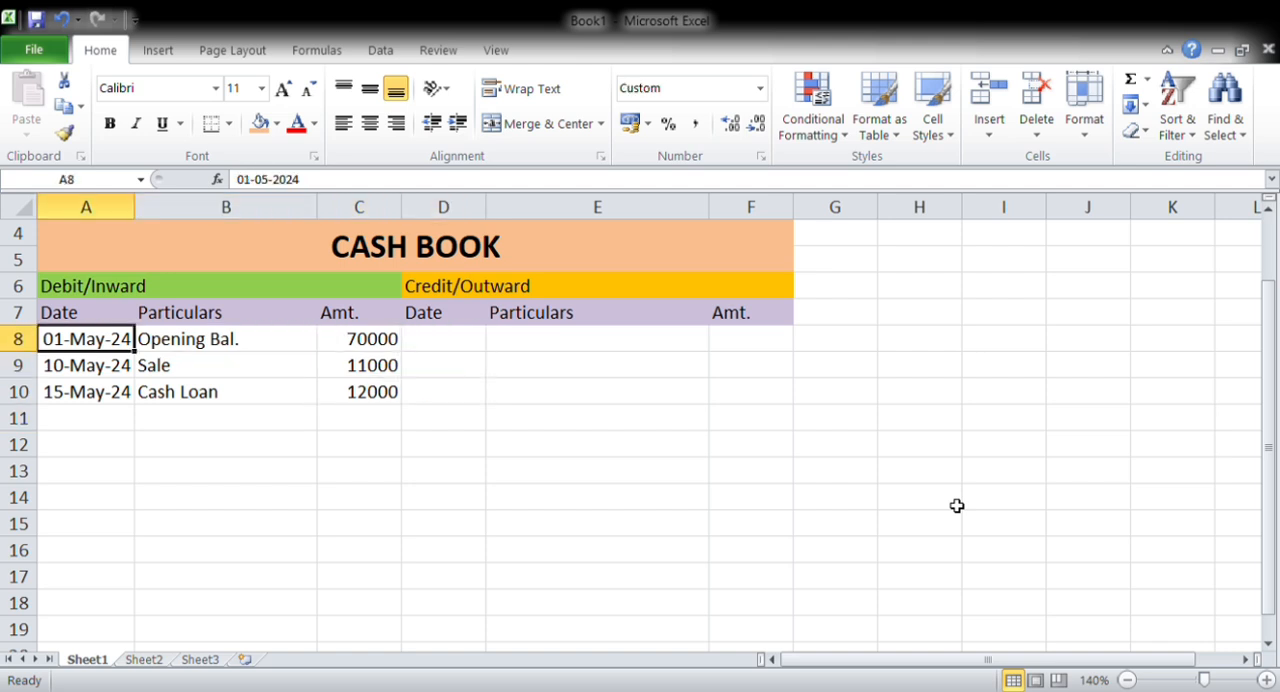
{"action": "key", "text": "ctrl+c"}
{"action": "key", "text": "Right"}
{"action": "key", "text": "Right"}
{"action": "key", "text": "Right"}
{"action": "key", "text": "shift+Down"}
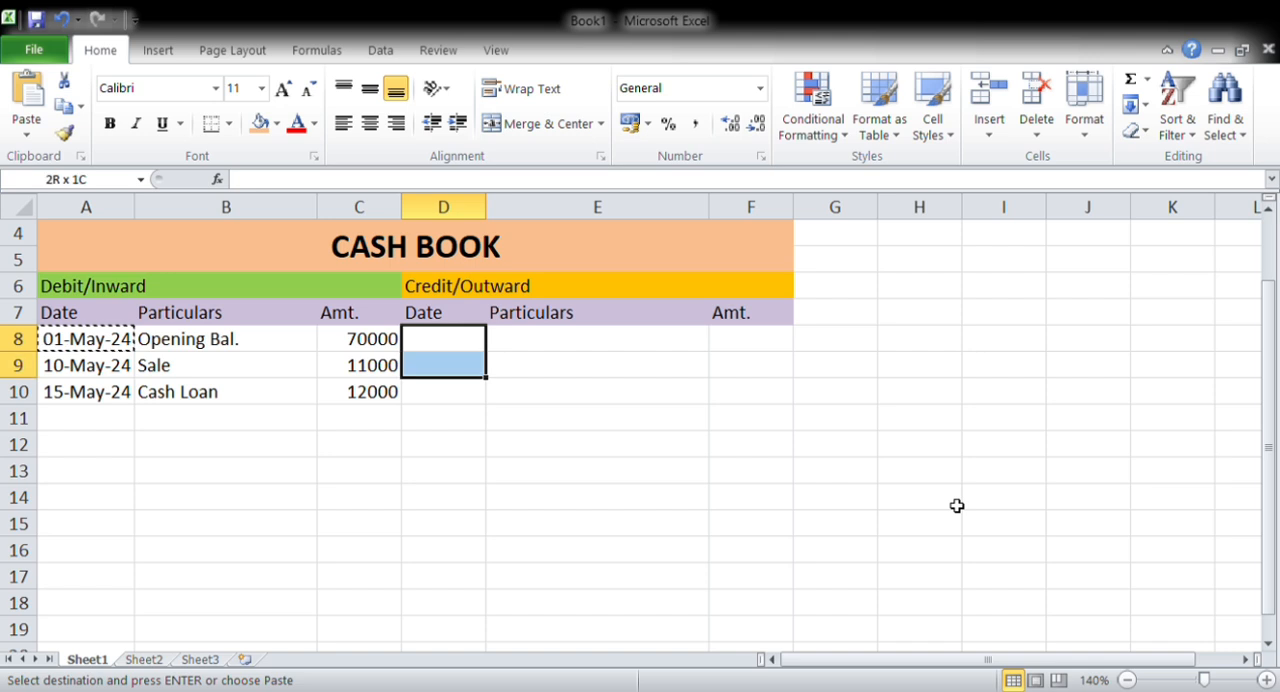
{"action": "key", "text": "shift+Up"}
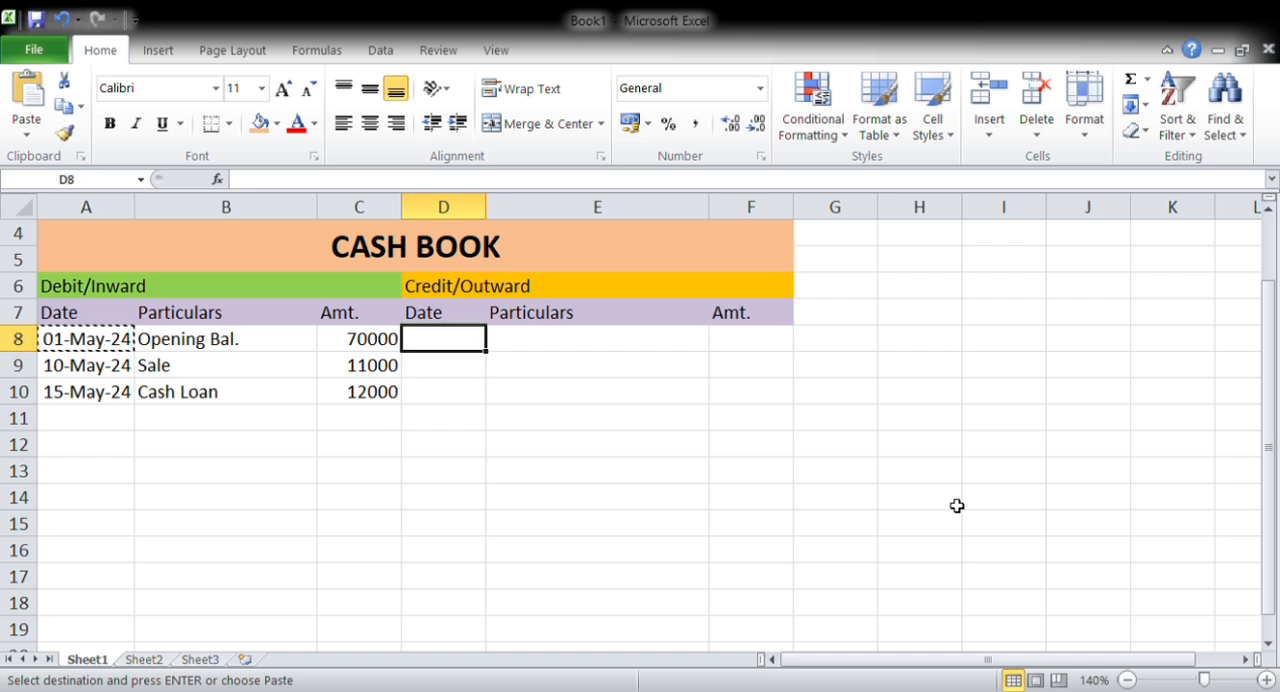
{"action": "key", "text": "Return"}
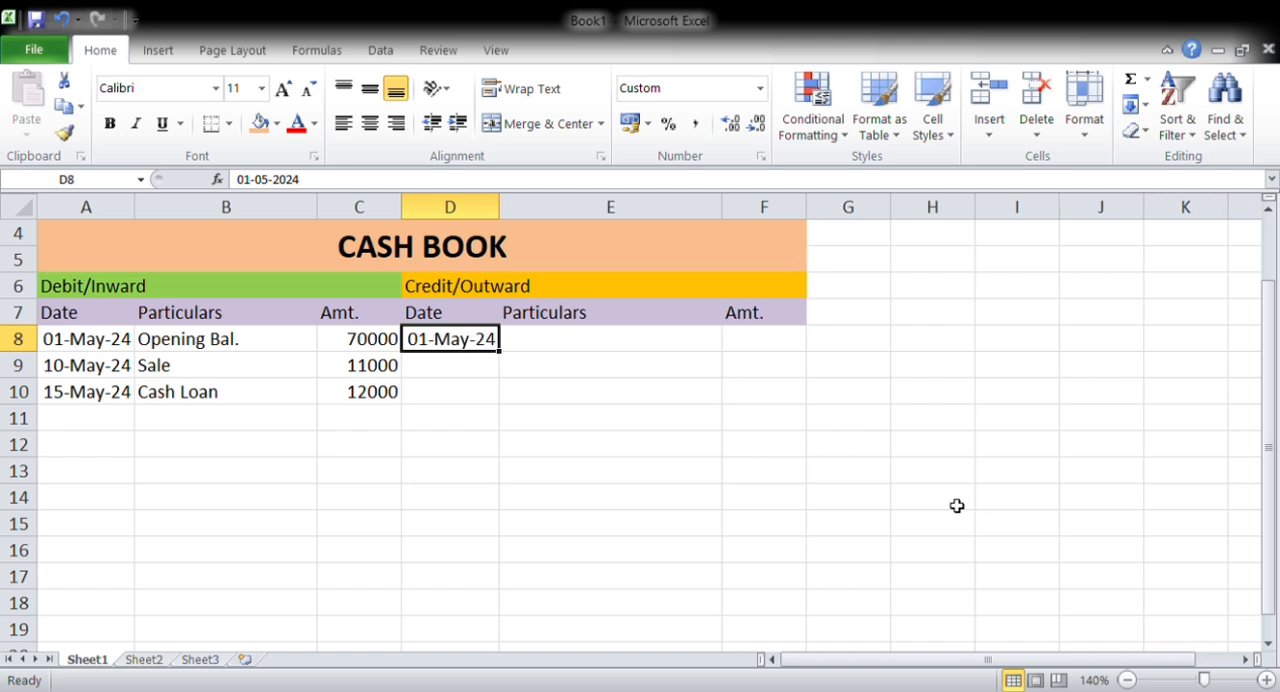
Enter the formula =D8+1 in D9 to produce the following day's date
{"action": "key", "text": "Down"}
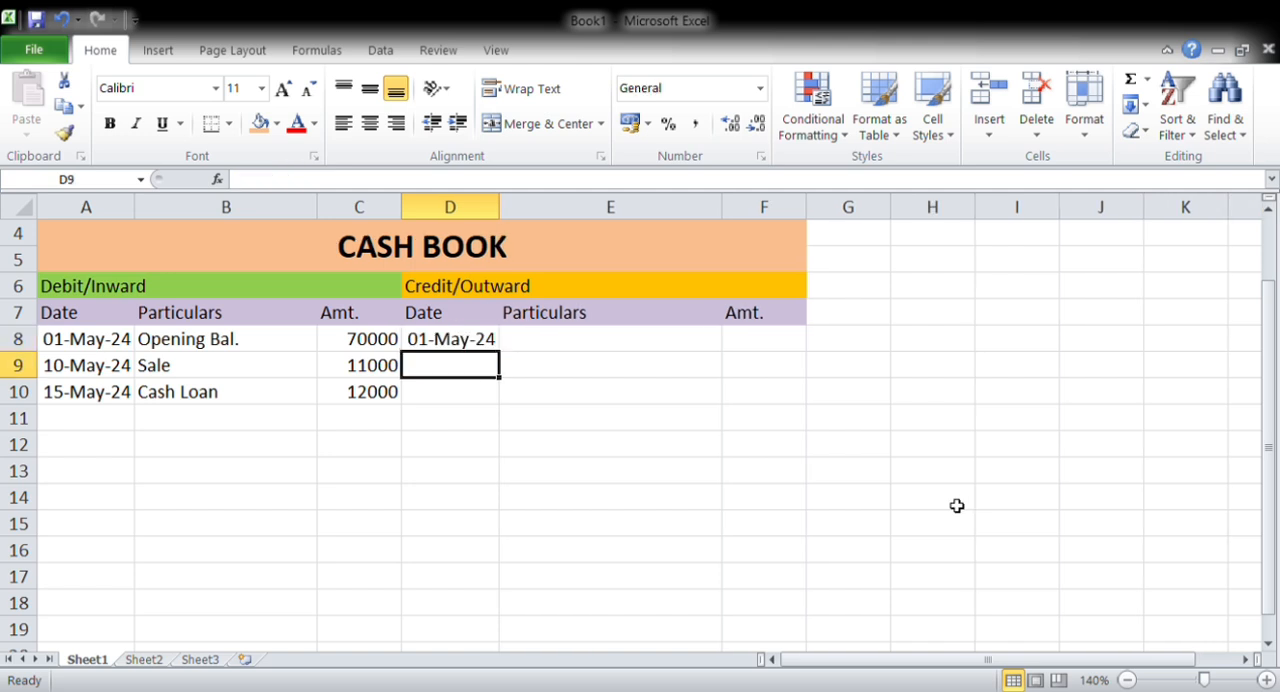
{"action": "type", "text": "="}
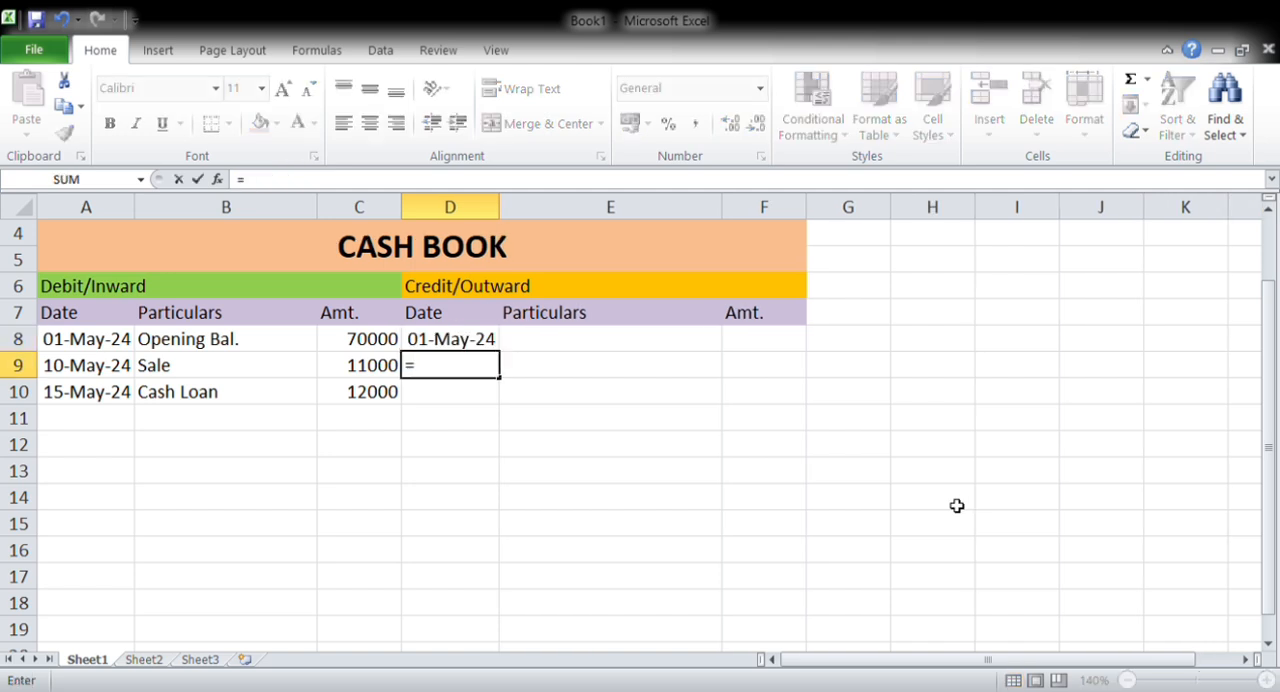
{"action": "key", "text": "Up"}
{"action": "type", "text": "+"}
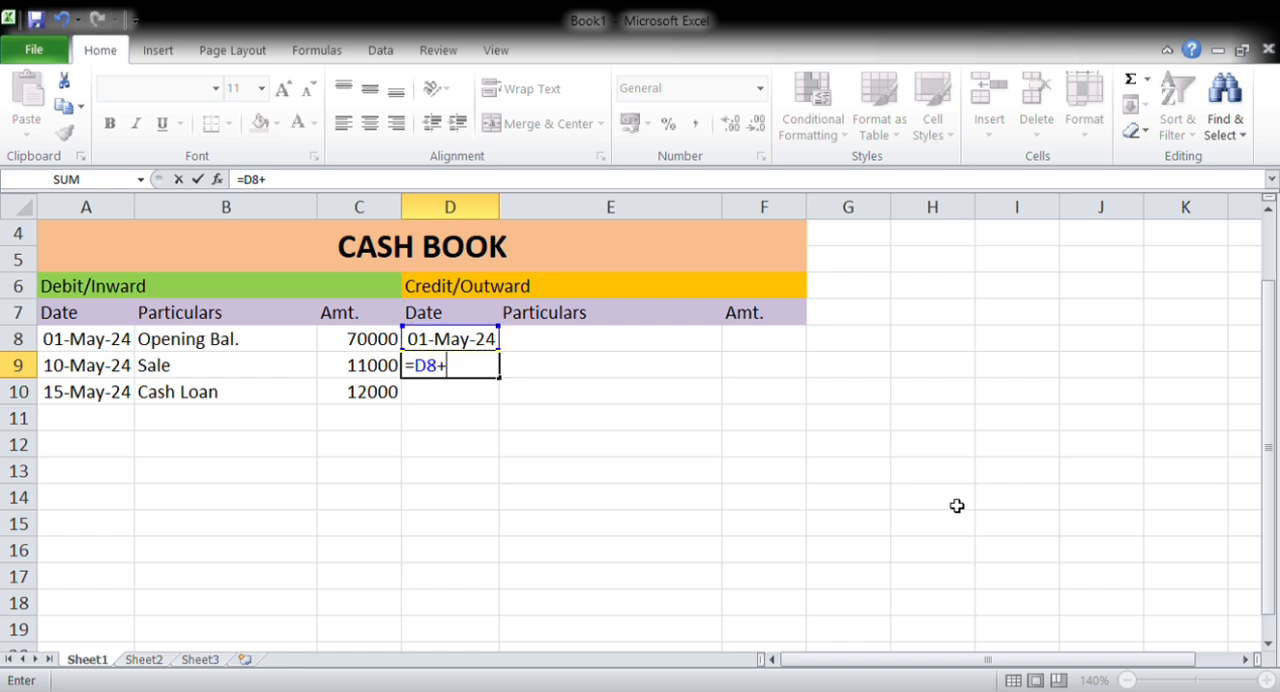
{"action": "type", "text": "1"}
{"action": "key", "text": "Return"}
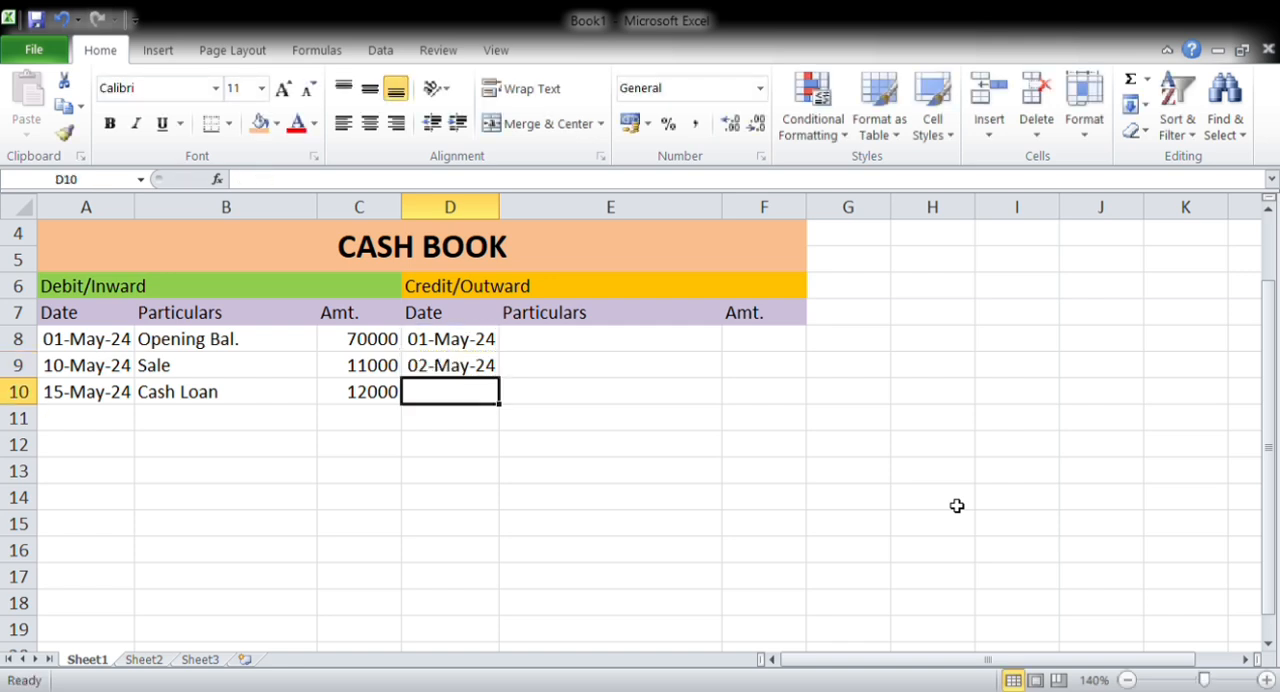
Fill the date formula from D9 down through D13
{"action": "key", "text": "Up"}
{"action": "key", "text": "shift+Down"}
{"action": "key", "text": "shift+Down"}
{"action": "key", "text": "shift+Down"}
{"action": "key", "text": "shift+Down"}
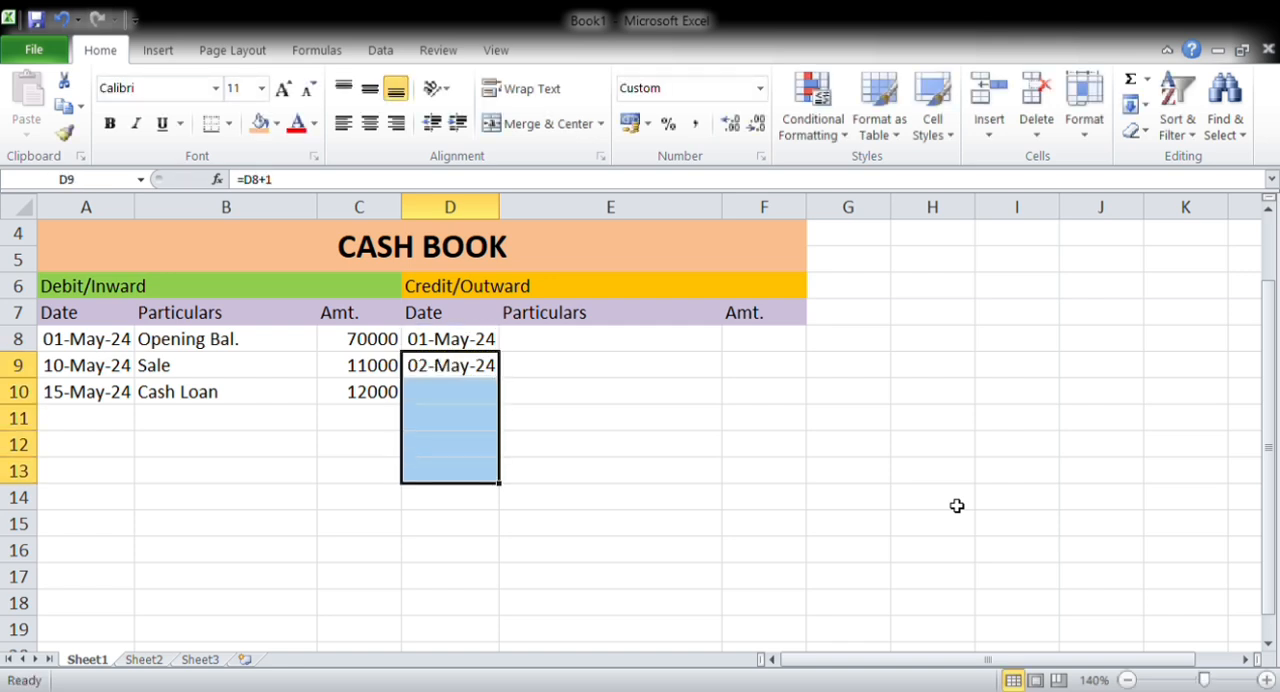
{"action": "key", "text": "ctrl+d"}
{"action": "key", "text": "Down"}
{"action": "key", "text": "Up"}
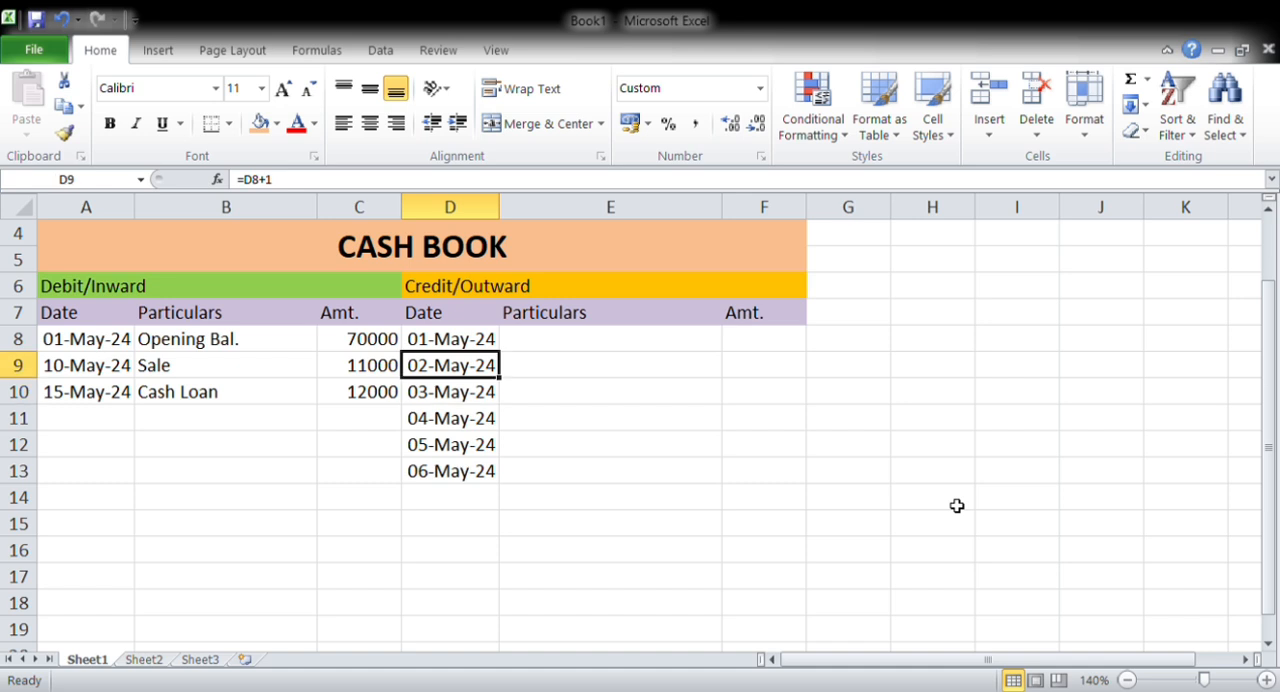
Enter Electricity Bill as the particulars in E8 with an amount of 7000 in F8
{"action": "key", "text": "Up"}
{"action": "key", "text": "Right"}
{"action": "type", "text": "E"}
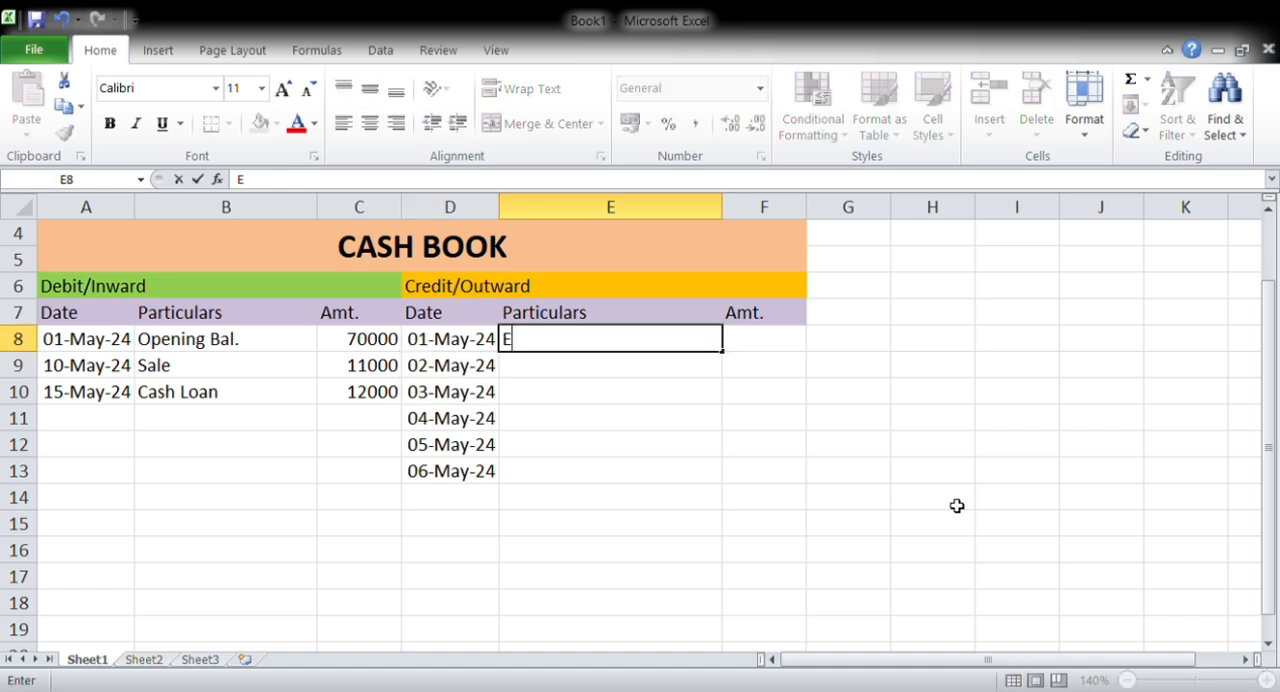
{"action": "type", "text": "lectrici"}
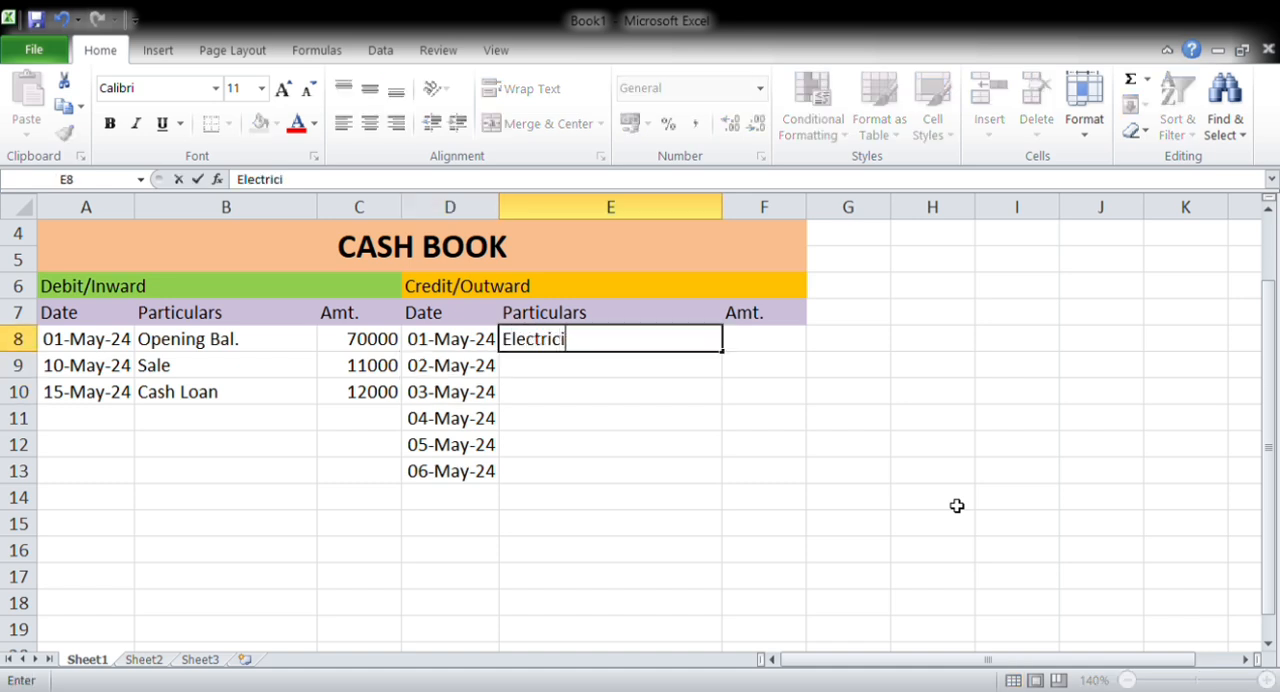
{"action": "type", "text": "ty Bill"}
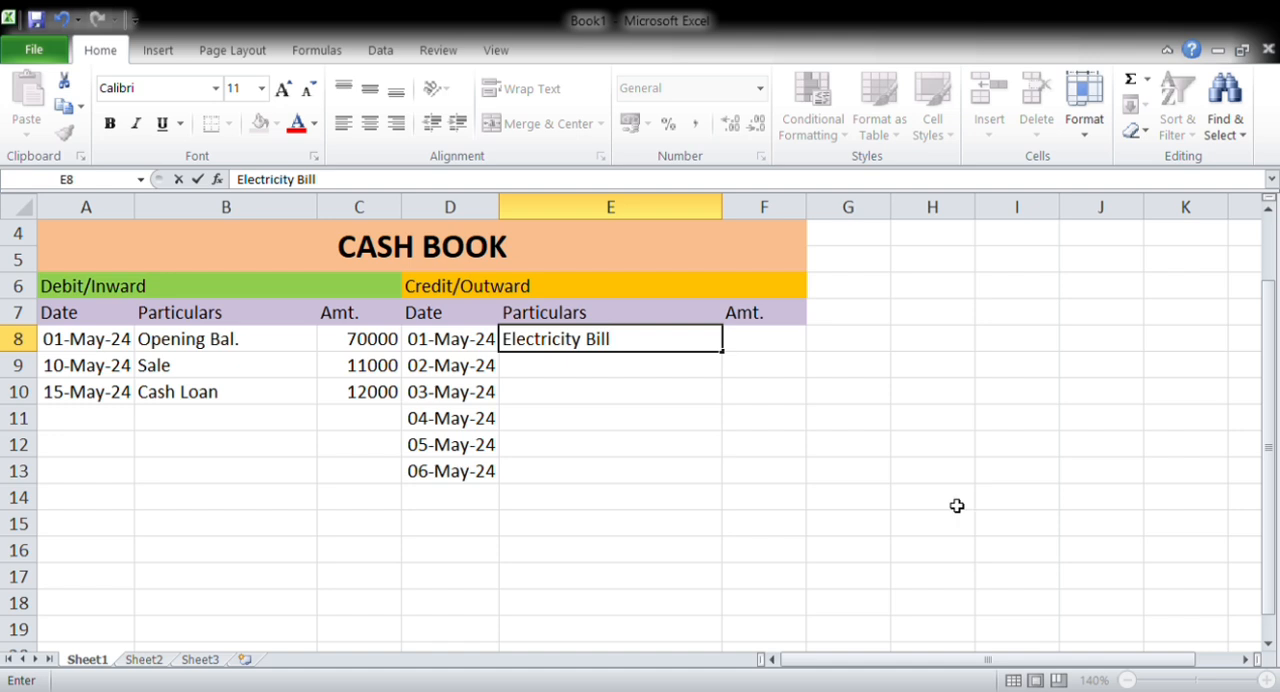
{"action": "key", "text": "Tab"}
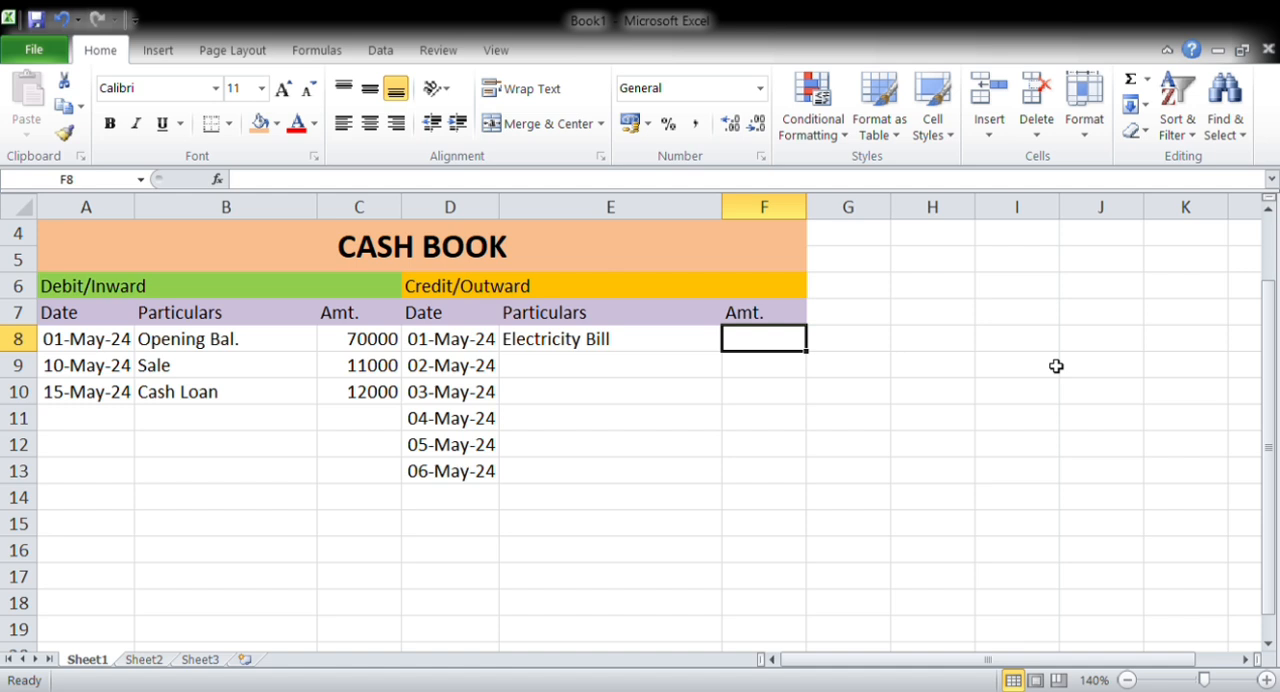
{"action": "type", "text": "7000"}
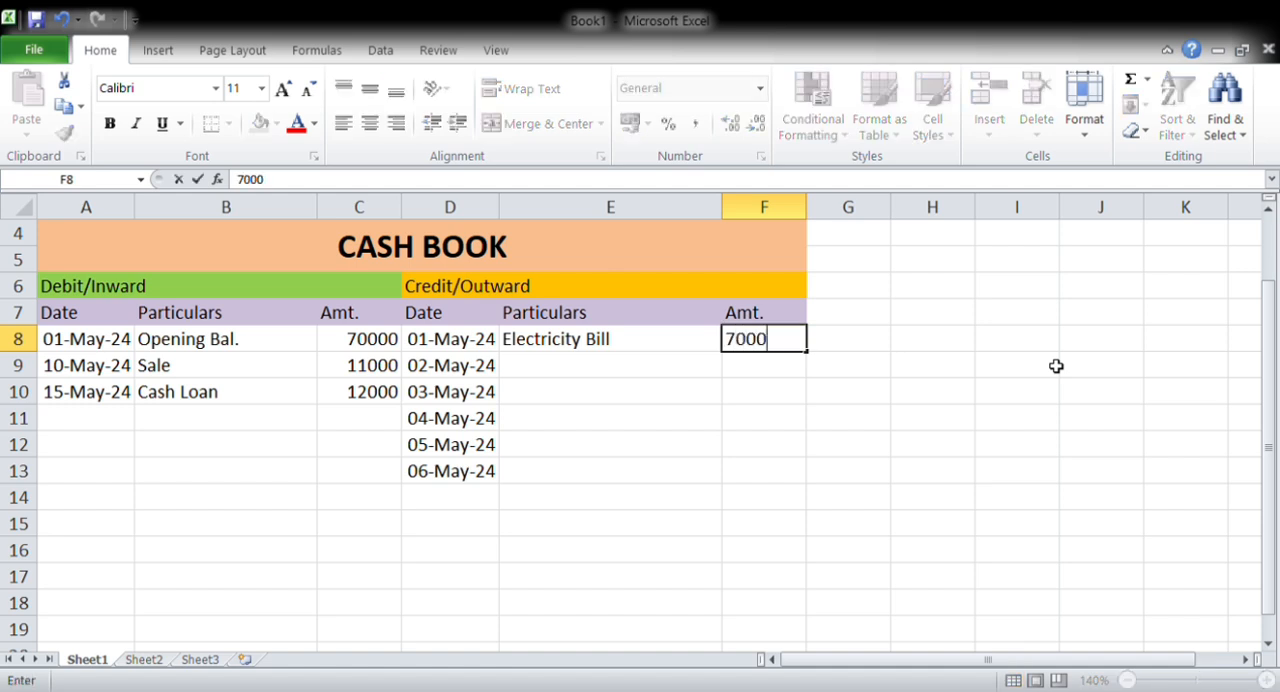
{"action": "key", "text": "Return"}
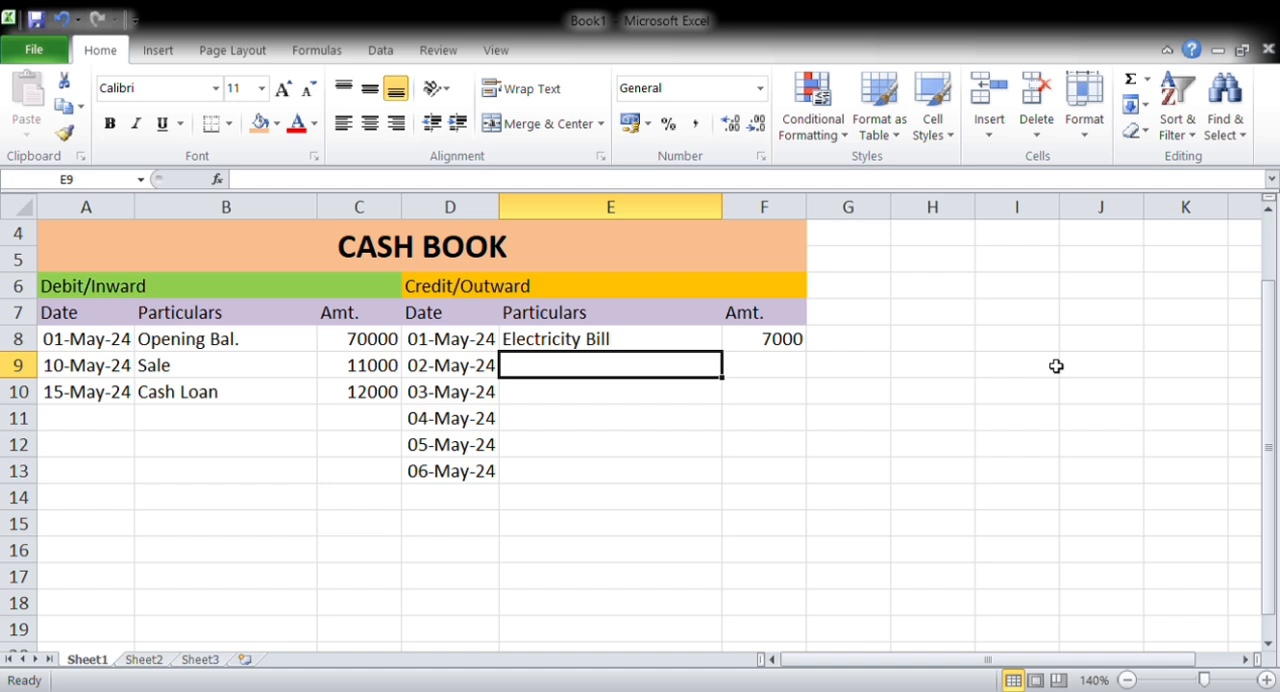
Enter Advertisement as the particulars in E9 with an amount of 2000 in F9
{"action": "type", "text": "A"}
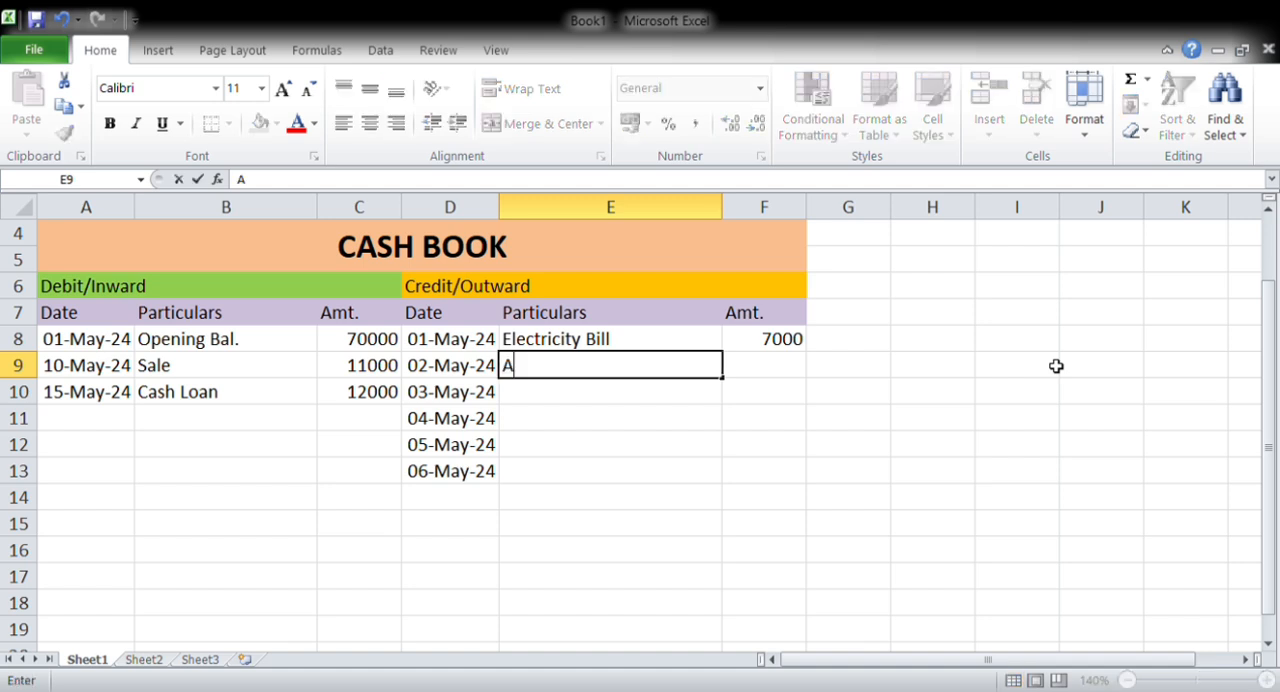
{"action": "type", "text": "dvertisement"}
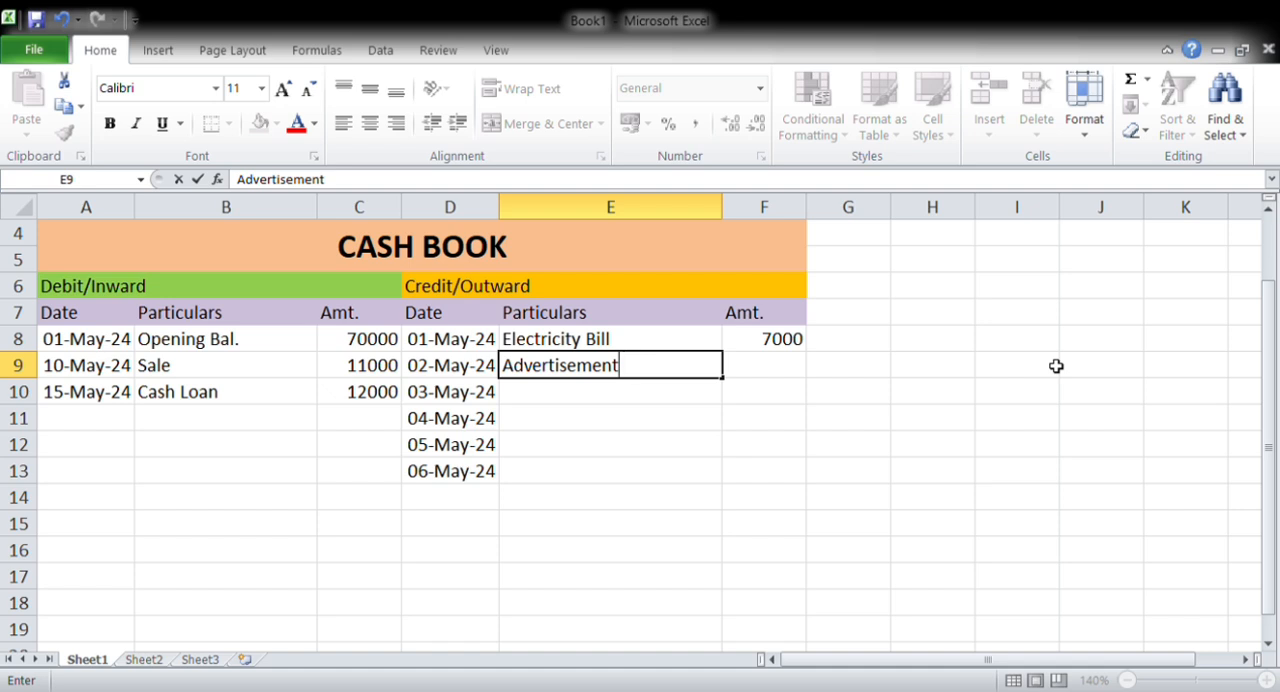
{"action": "key", "text": "Tab"}
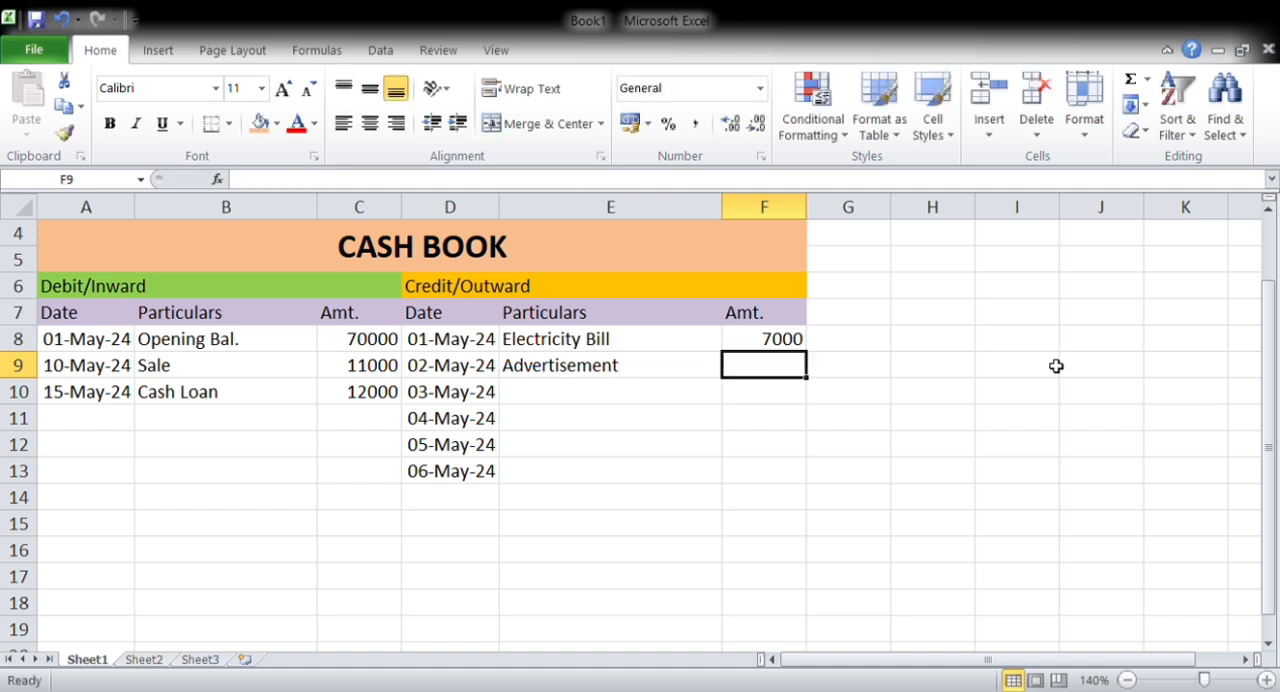
{"action": "type", "text": "2000"}
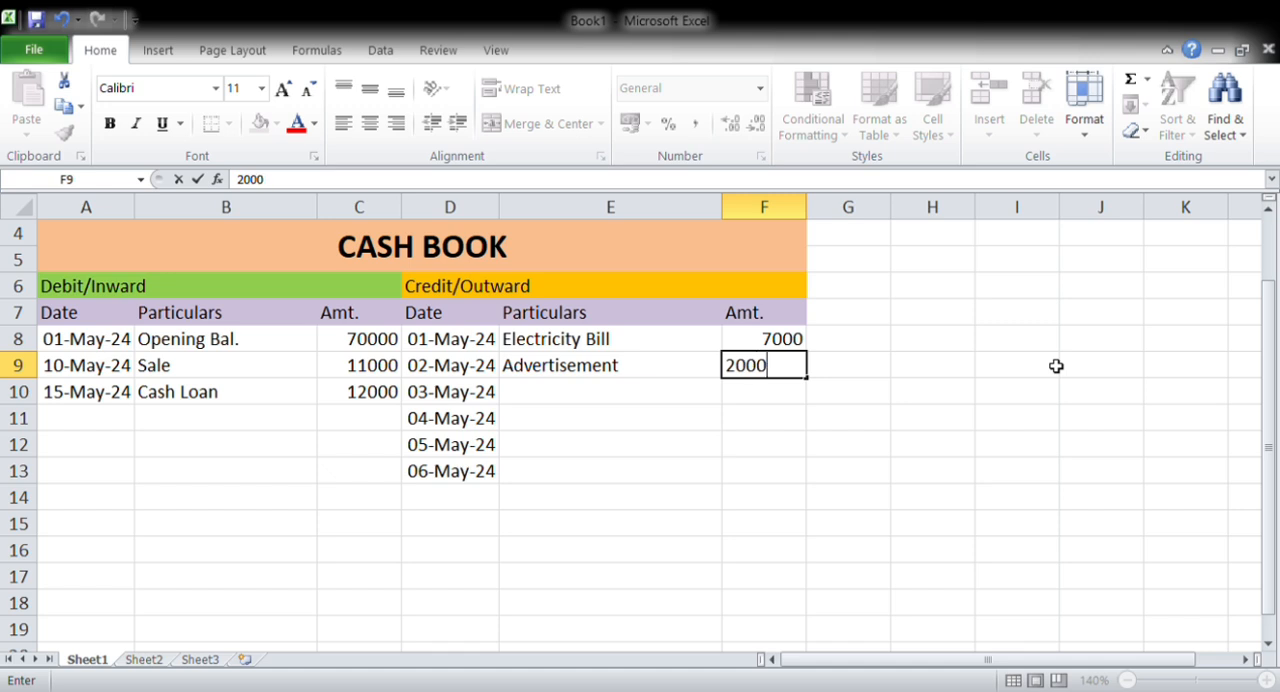
{"action": "key", "text": "Return"}
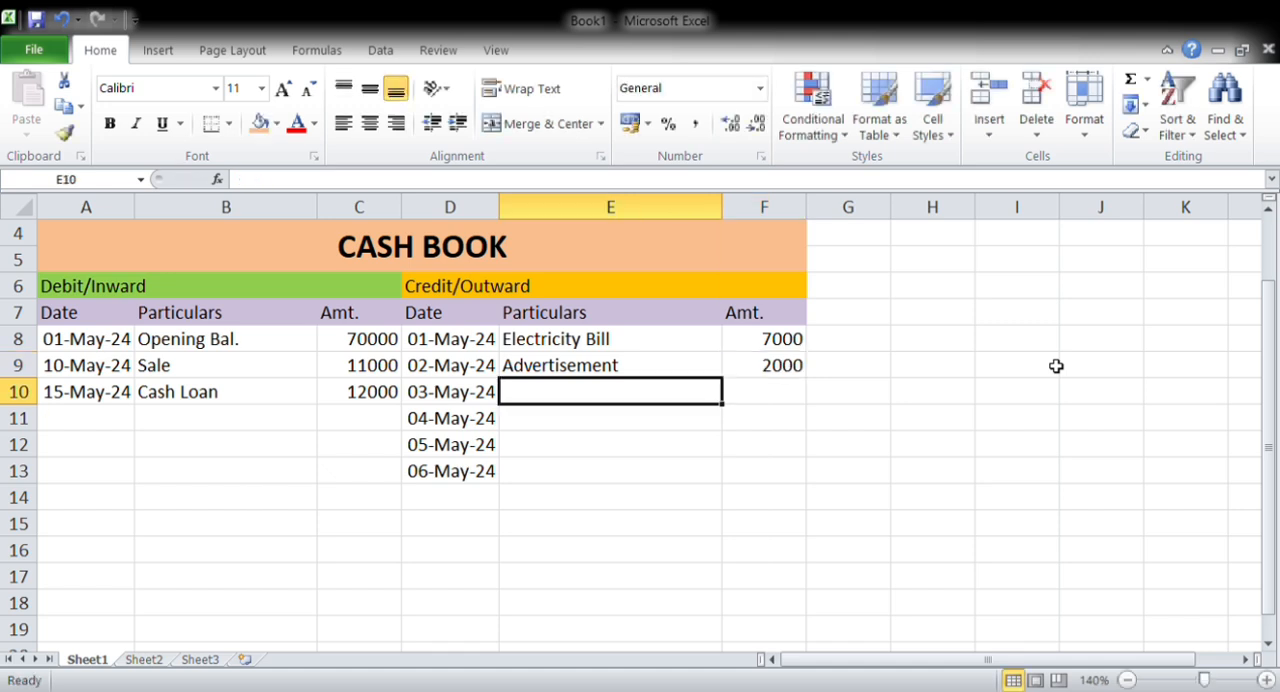
Enter Rent as the particulars in E10 with an amount of 7000 in F10
{"action": "type", "text": "Rent"}
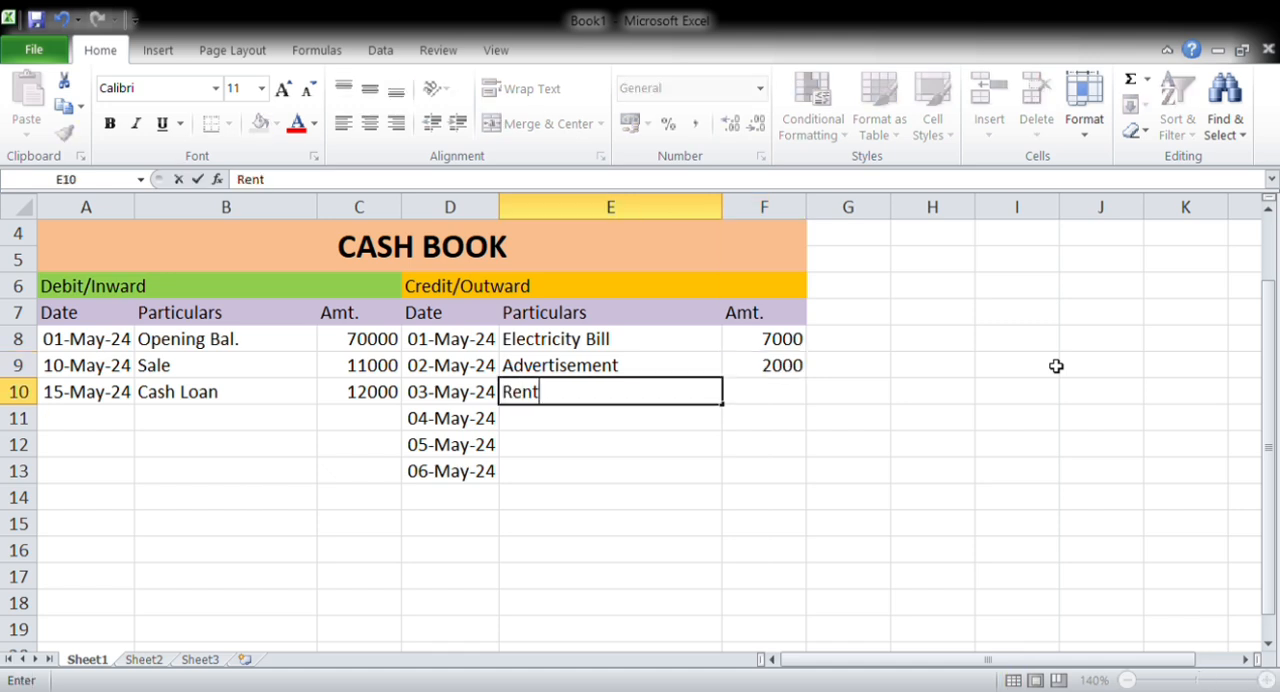
{"action": "key", "text": "Tab"}
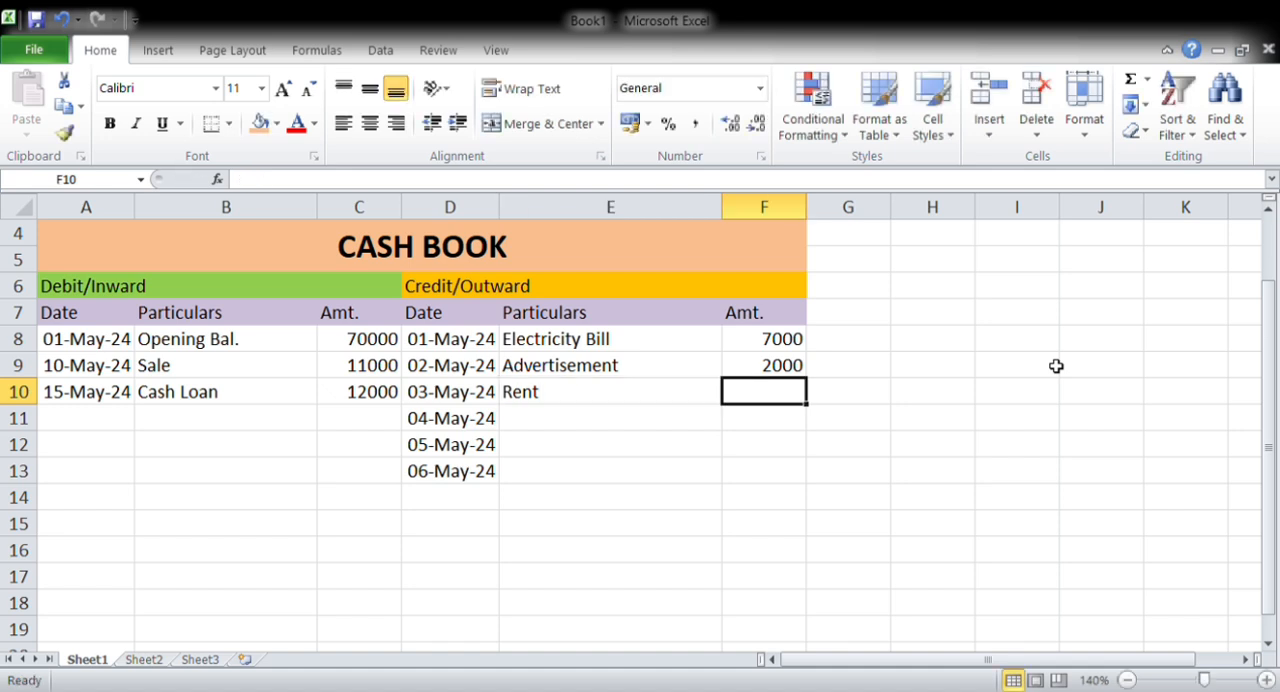
{"action": "type", "text": "7000"}
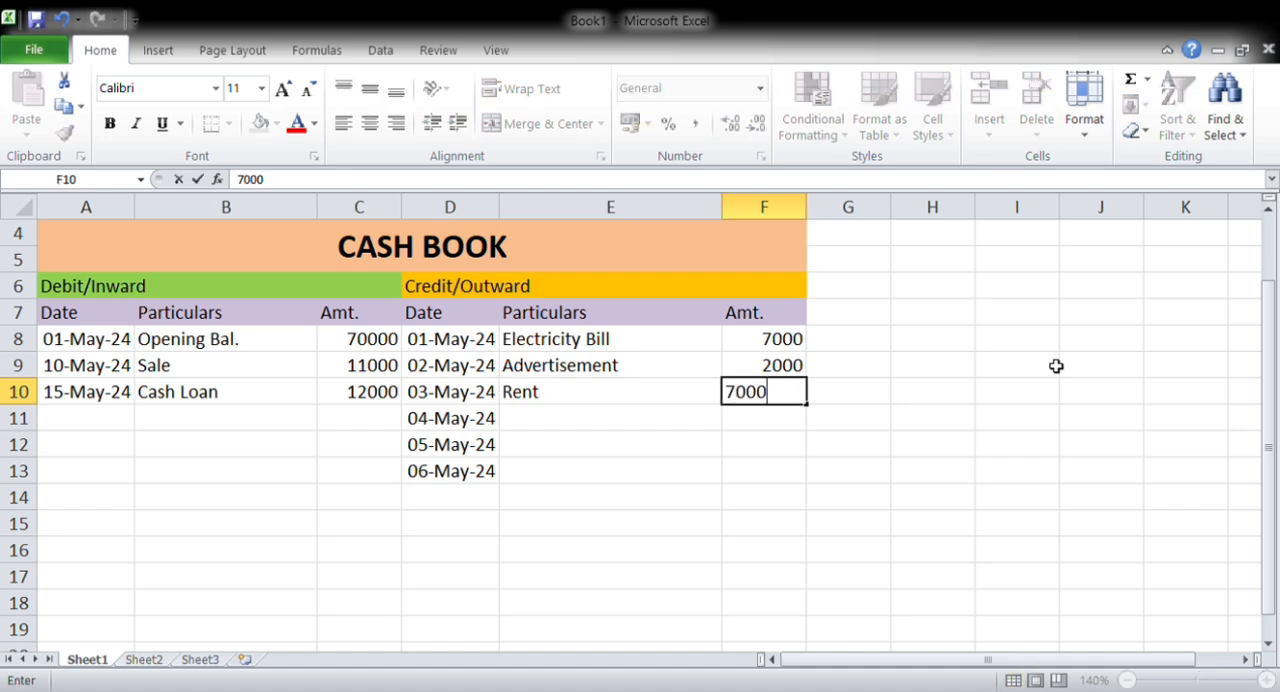
{"action": "key", "text": "Return"}
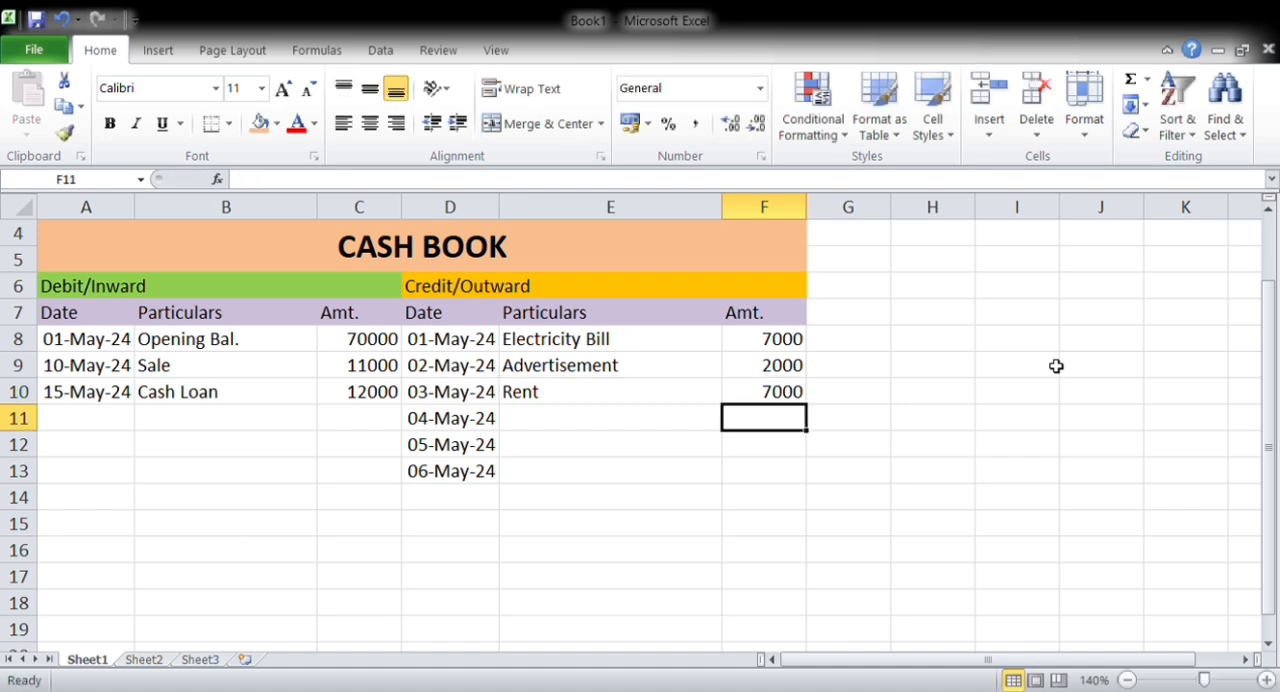
Enter Purchase as the particulars in E11 with an amount of 25000 in F11
{"action": "key", "text": "Left"}
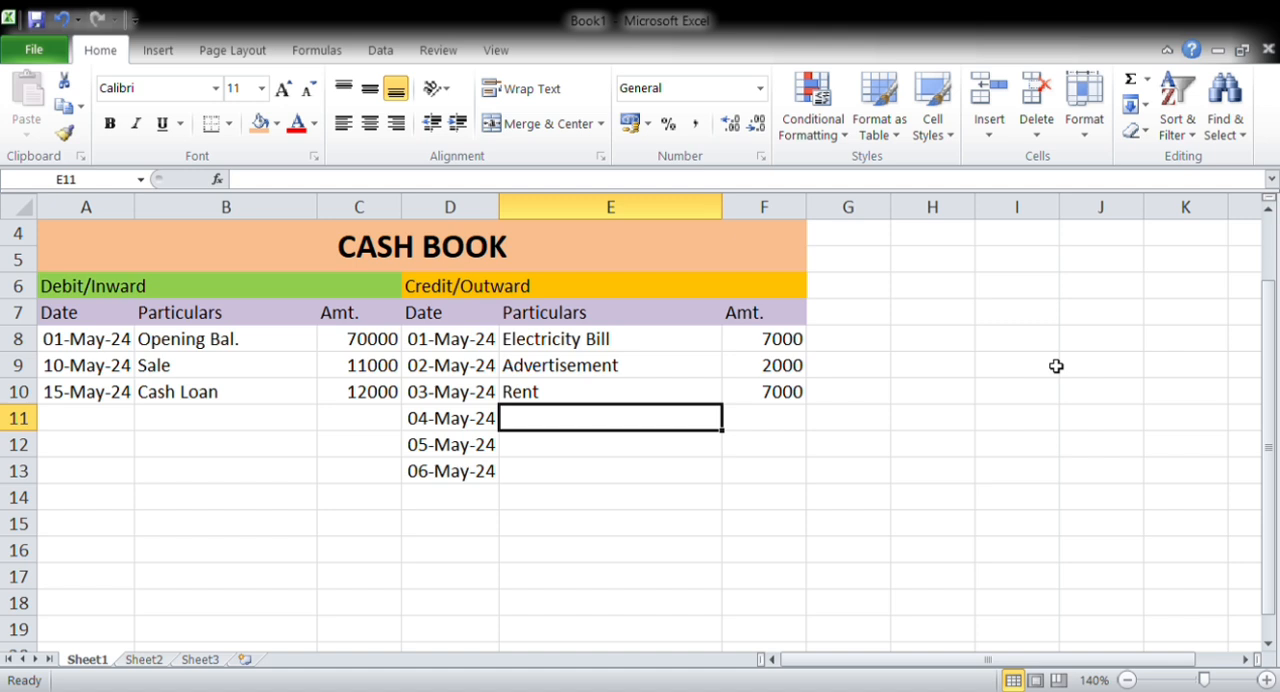
{"action": "type", "text": "Purchase"}
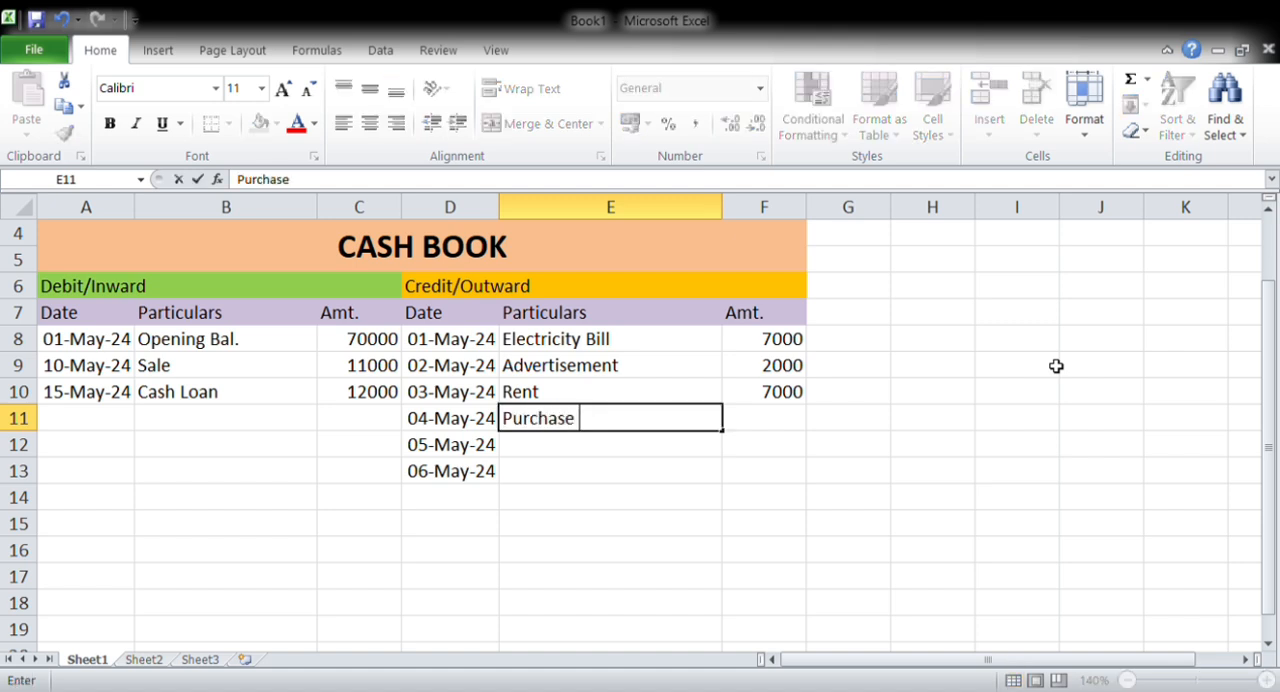
{"action": "key", "text": "Right"}
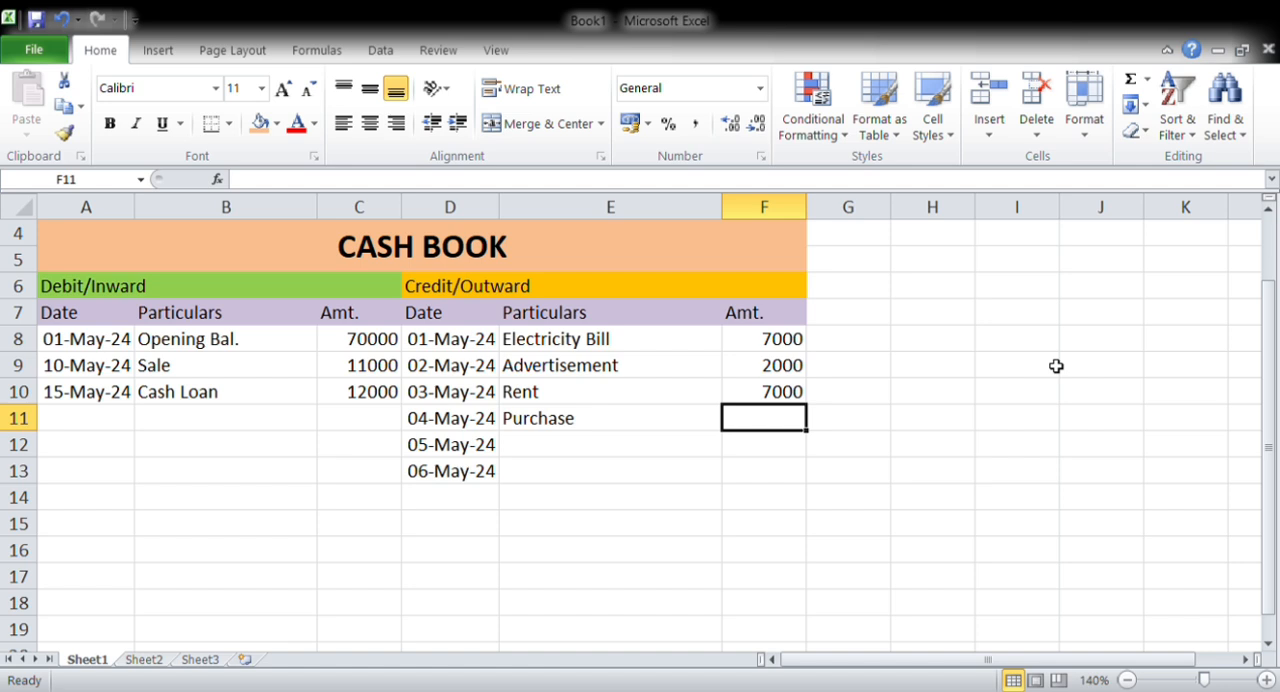
{"action": "type", "text": "25000"}
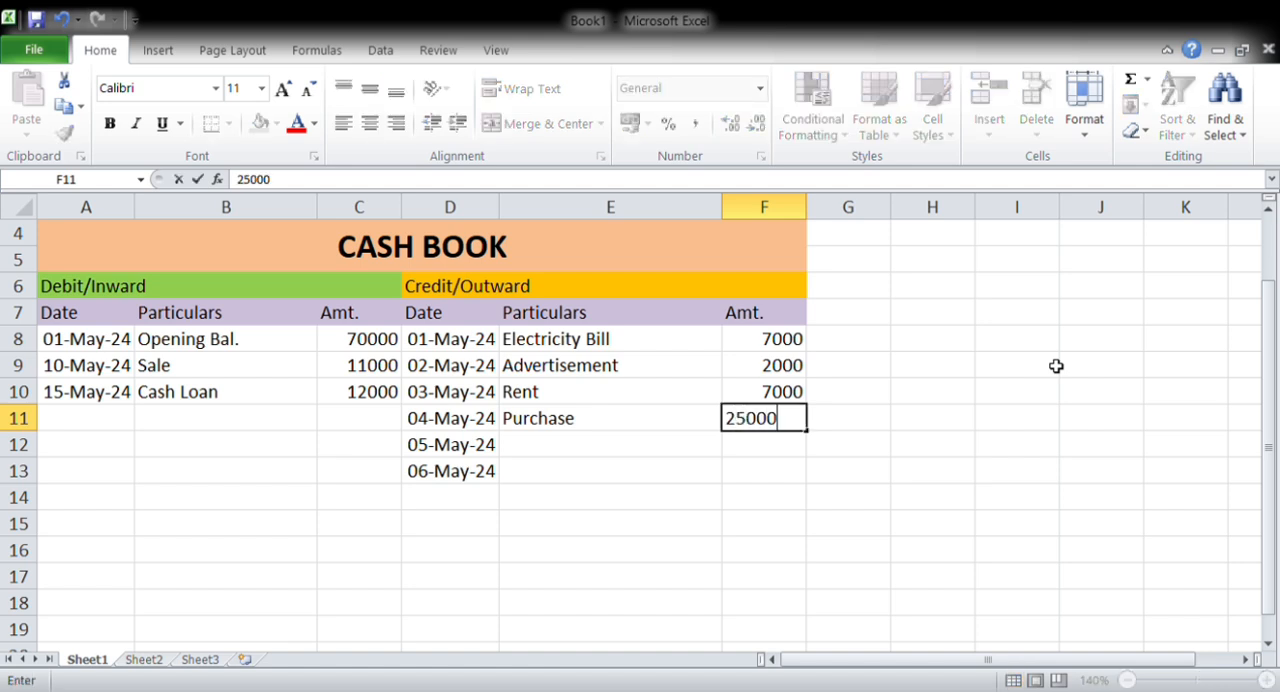
{"action": "key", "text": "Right"}
{"action": "key", "text": "Return"}
Enter Salary as the particulars in E12 with an amount of 12000 in F12
{"action": "type", "text": "Salary"}
{"action": "key", "text": "Tab"}
{"action": "type", "text": "12000"}
{"action": "key", "text": "Tab"}
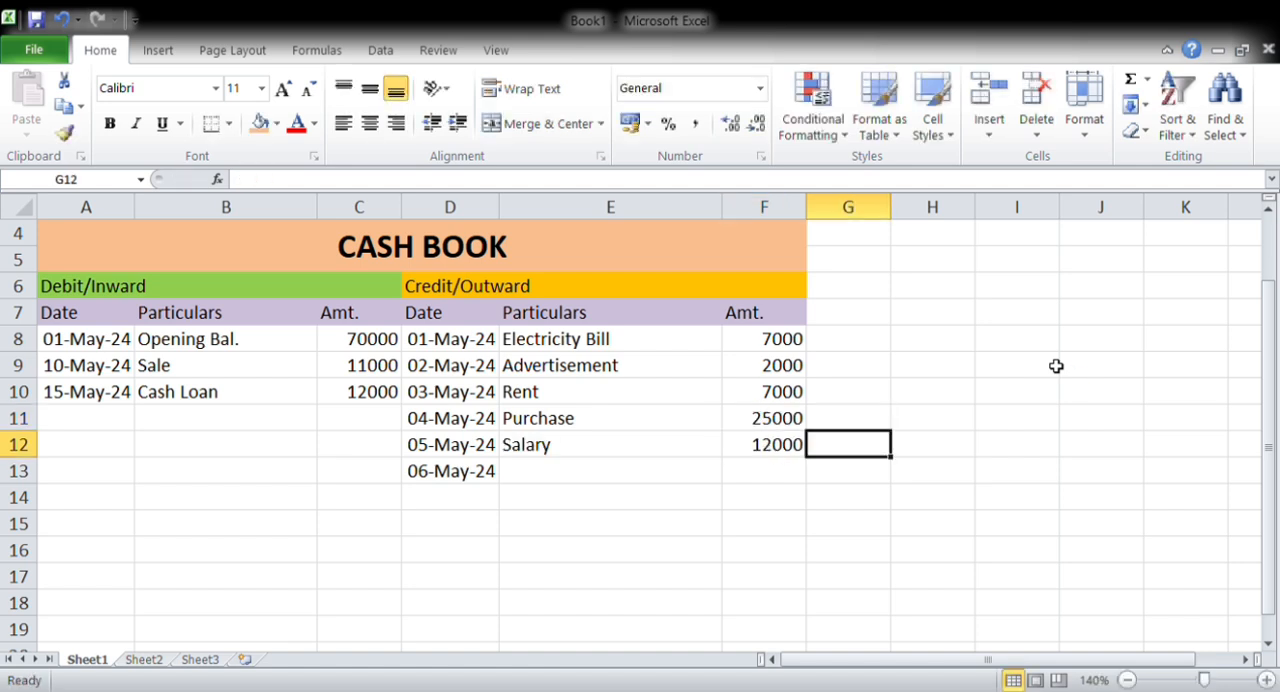
Enter Stationery as the particulars in E13 with an amount of 1200 in F13
{"action": "key", "text": "Up"}
{"action": "key", "text": "Left"}
{"action": "key", "text": "Left"}
{"action": "key", "text": "Left"}
{"action": "key", "text": "Down"}
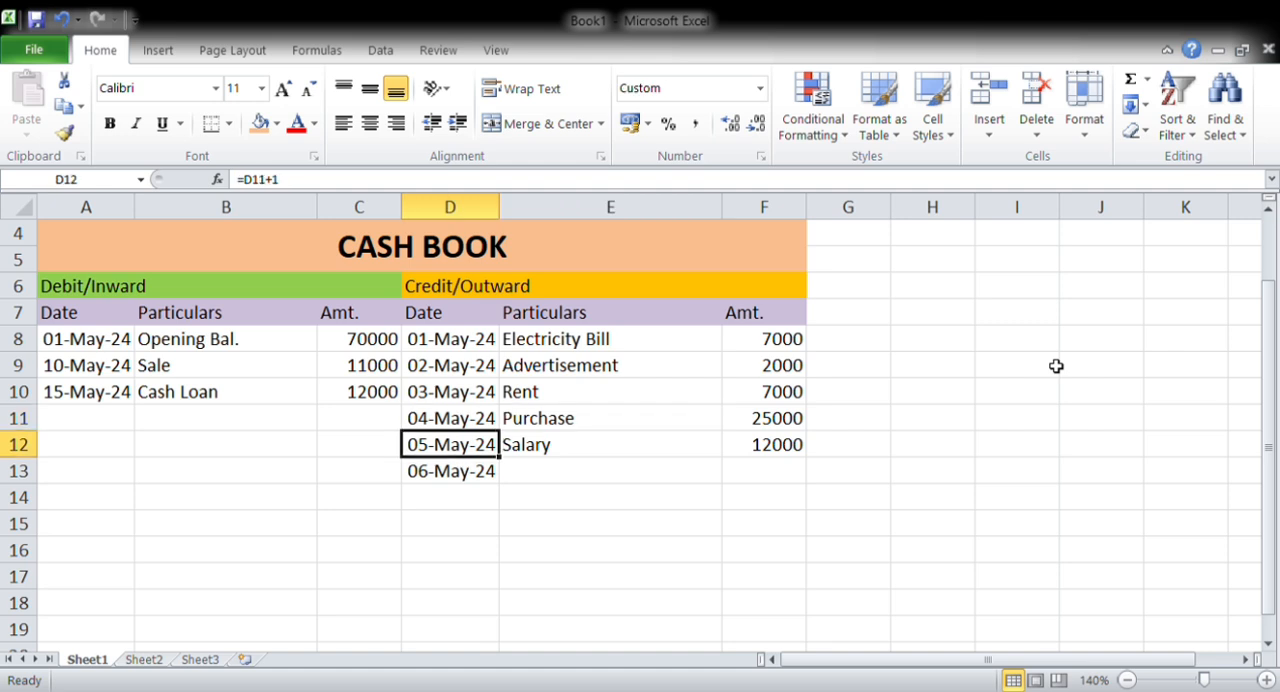
{"action": "key", "text": "Down"}
{"action": "key", "text": "Right"}
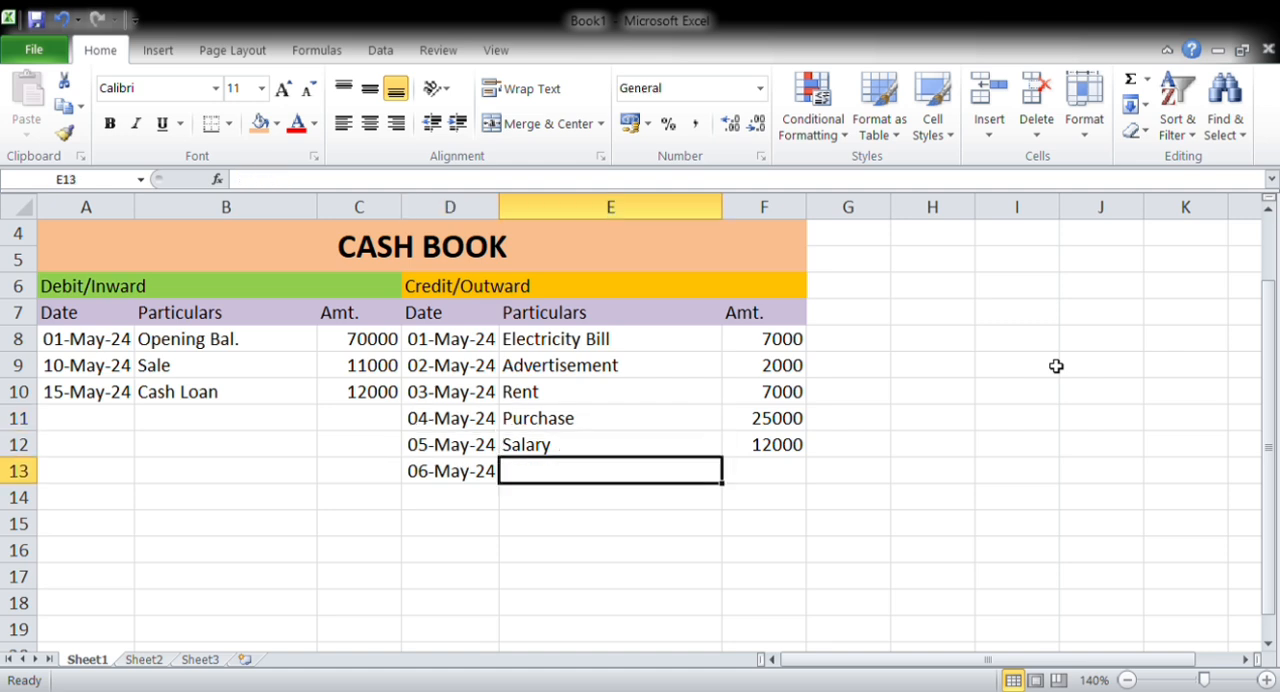
{"action": "type", "text": "Stati"}
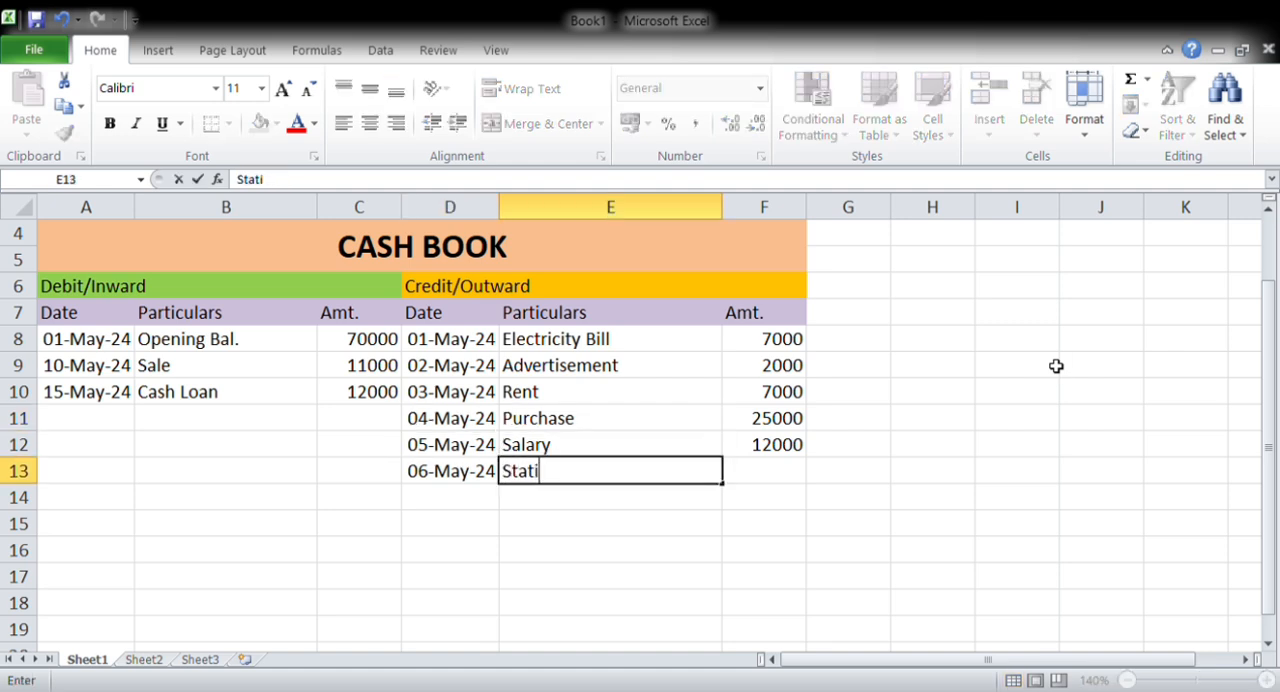
{"action": "type", "text": "onert"}
{"action": "key", "text": "BackSpace"}
{"action": "type", "text": "y"}
{"action": "key", "text": "Tab"}
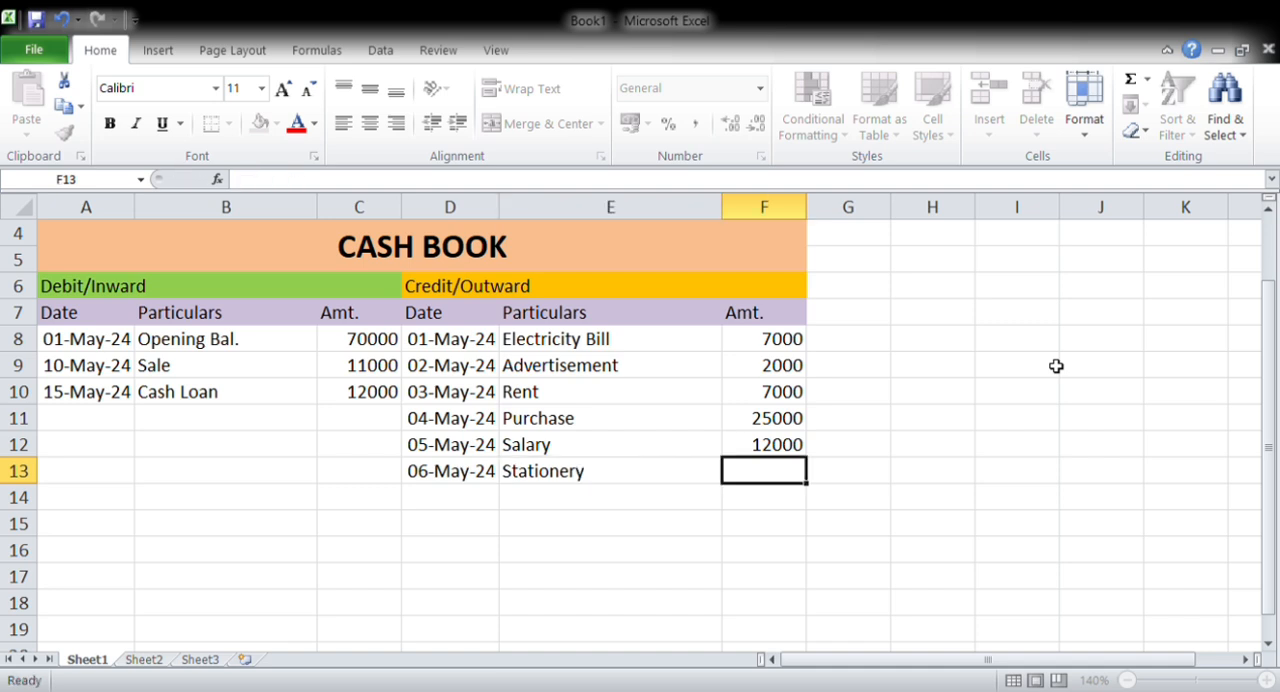
{"action": "type", "text": "1200"}
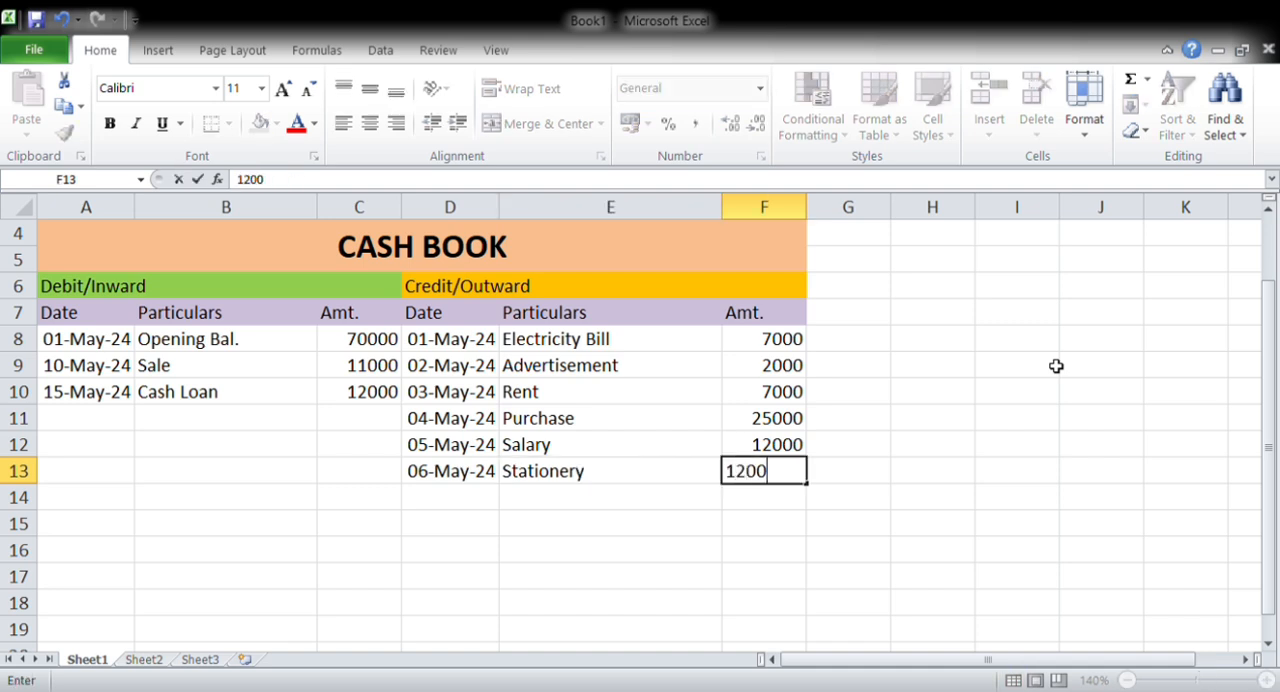
{"action": "key", "text": "Tab"}
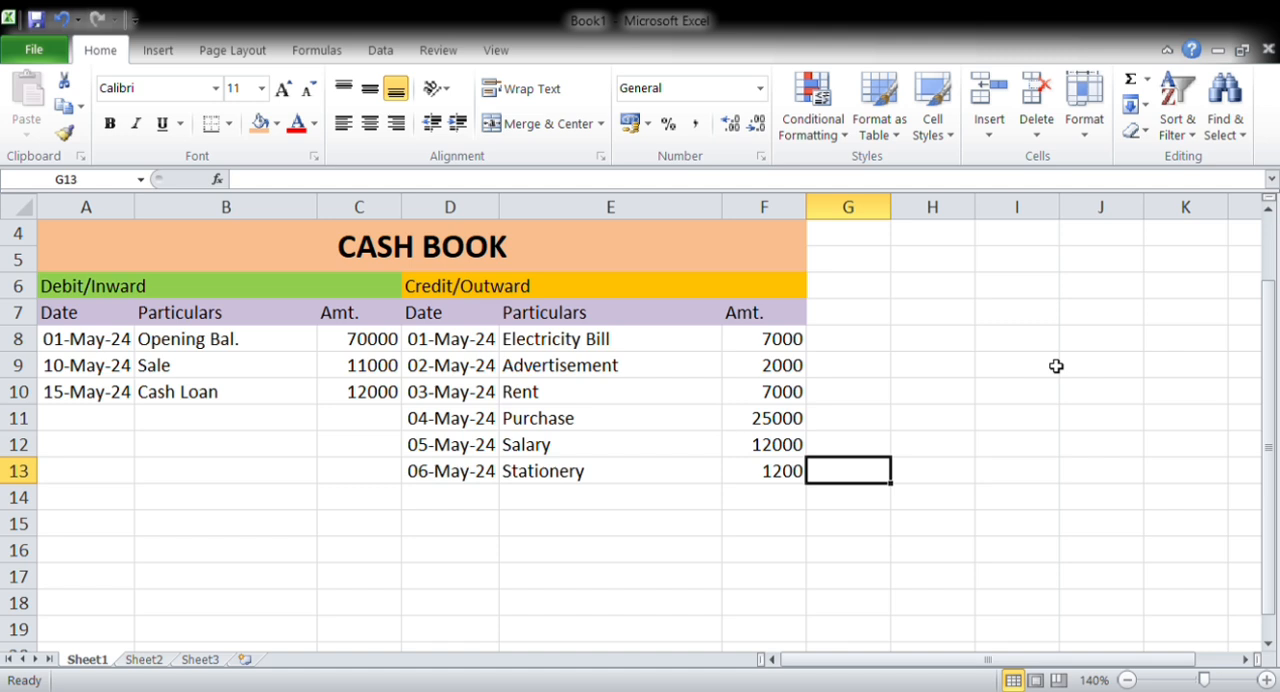
Add a Total label in B17 and sum the debit amounts in C17 with =SUM(C8:C16)
{"action": "key", "text": "Left"}
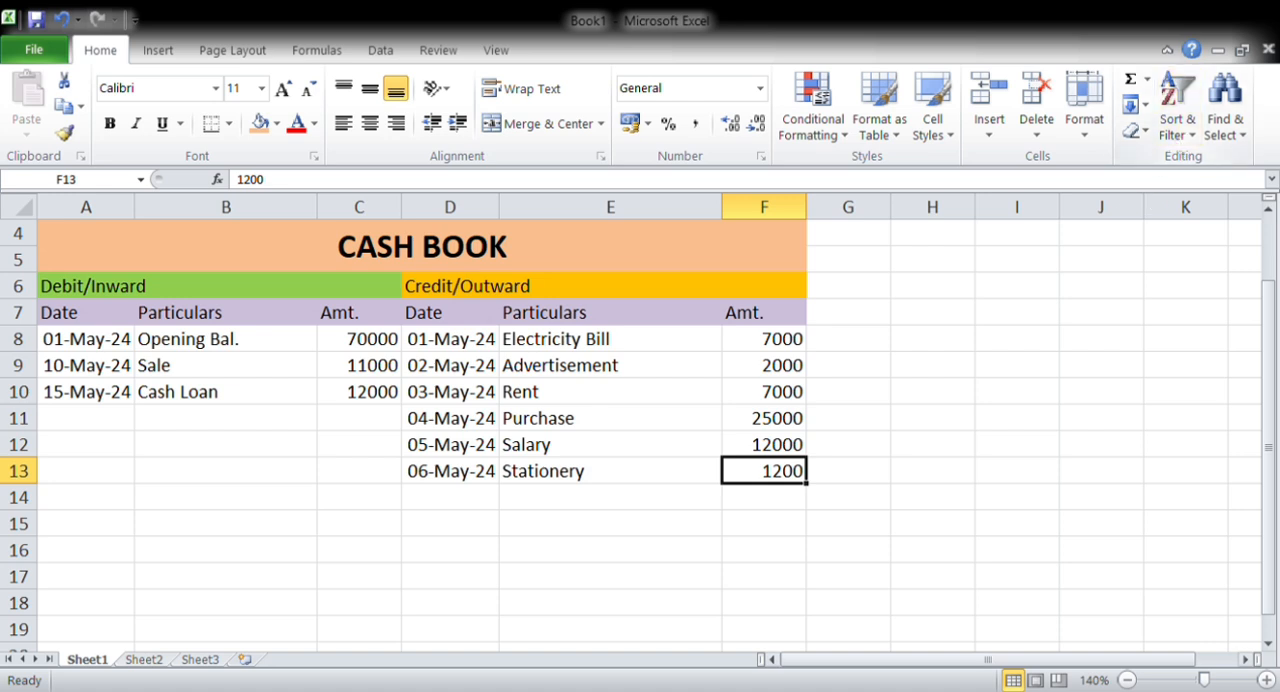
{"action": "key", "text": "Down"}
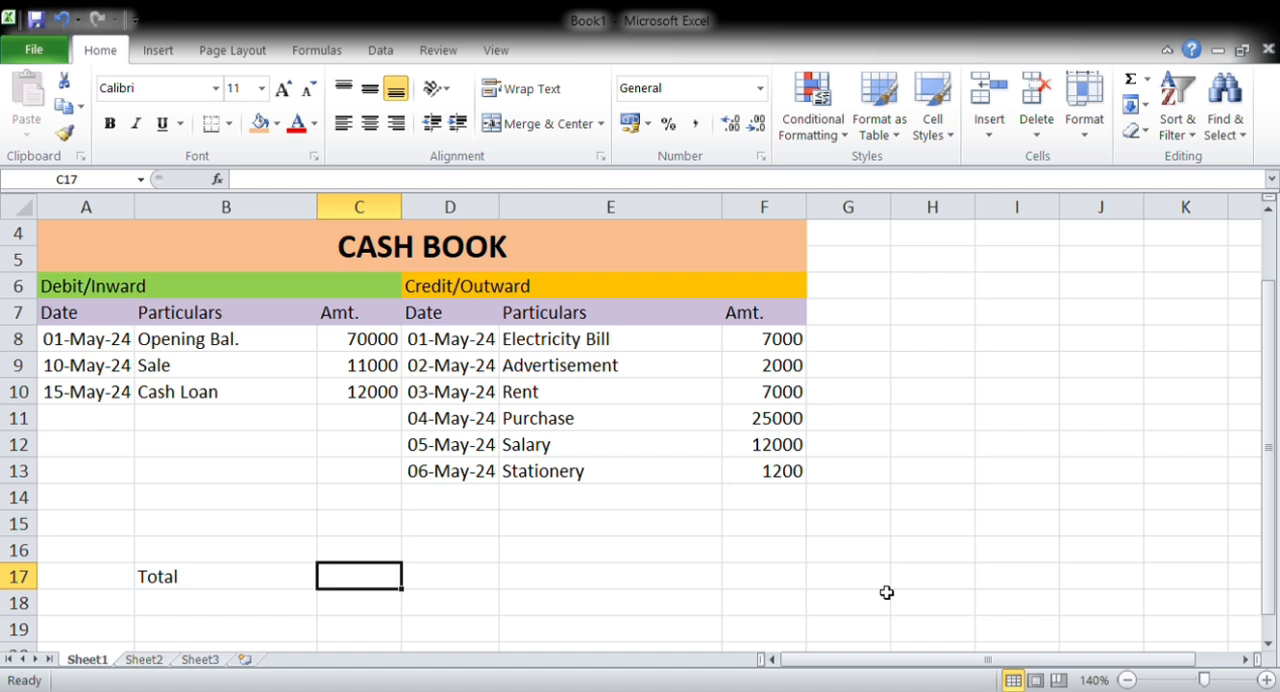
{"action": "key", "text": "alt+equal"}
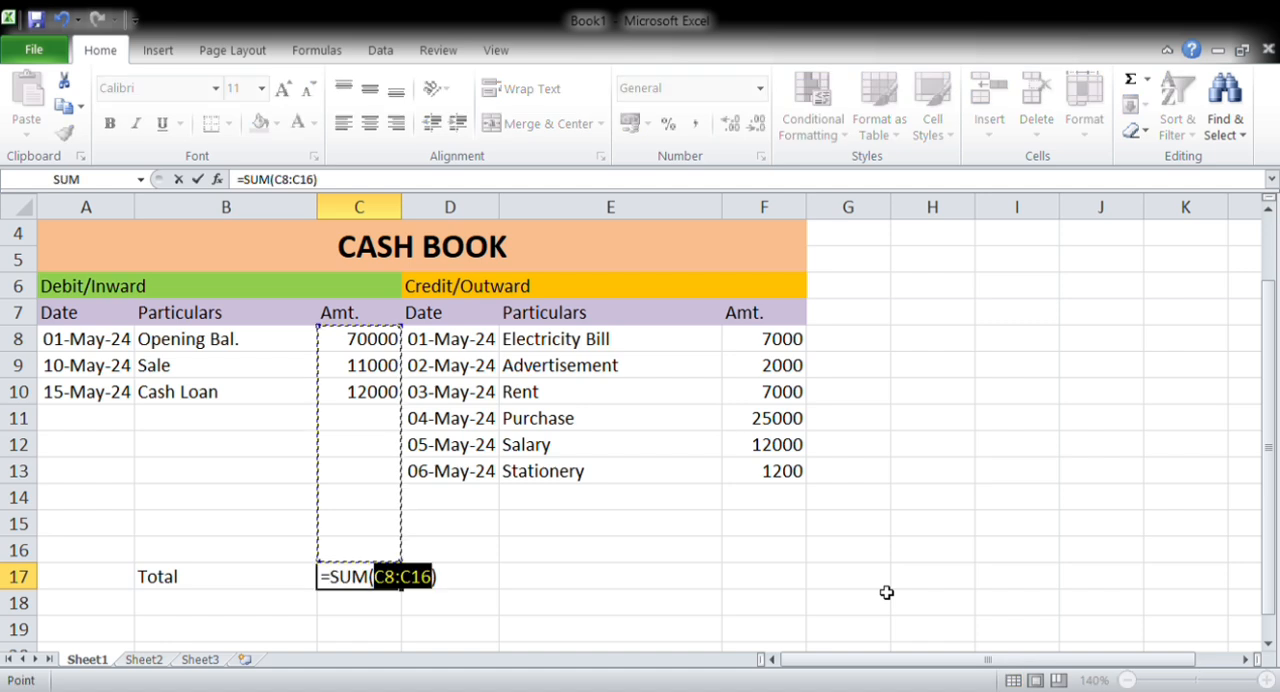
{"action": "key", "text": "Return"}
Enter the formula =C17 in F17 so the credit total matches the debit total
{"action": "key", "text": "Left"}
{"action": "key", "text": "Up"}
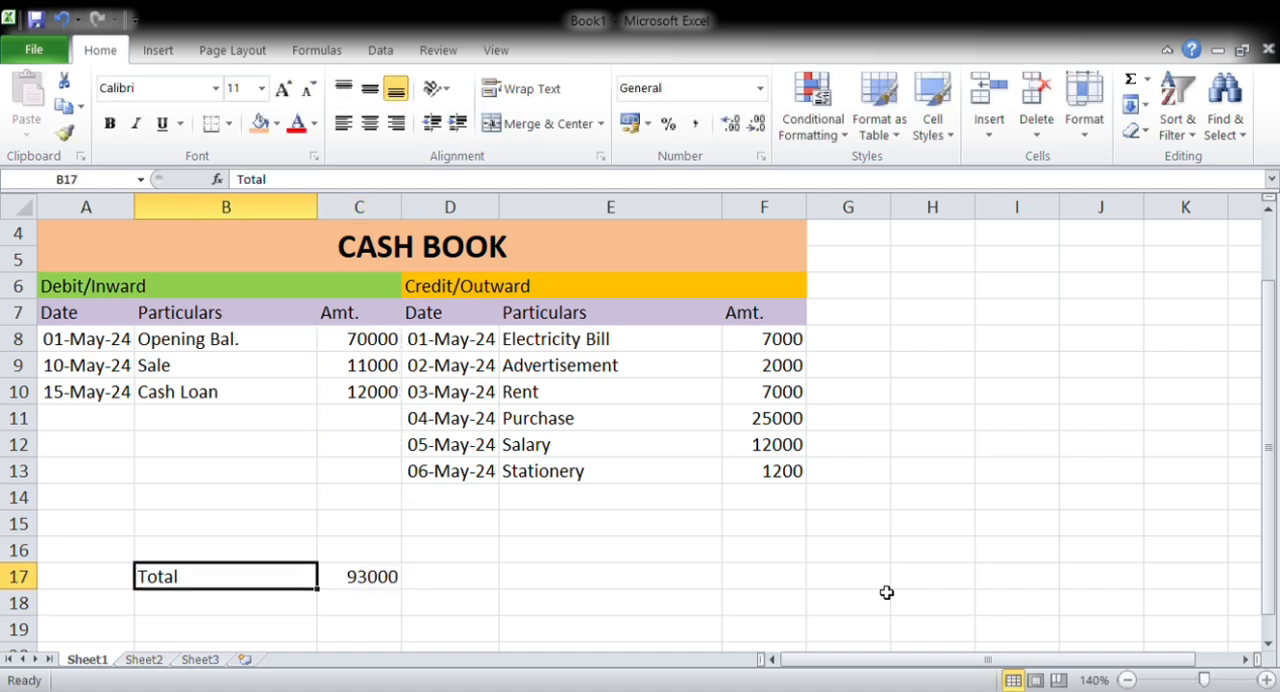
{"action": "key", "text": "Right"}
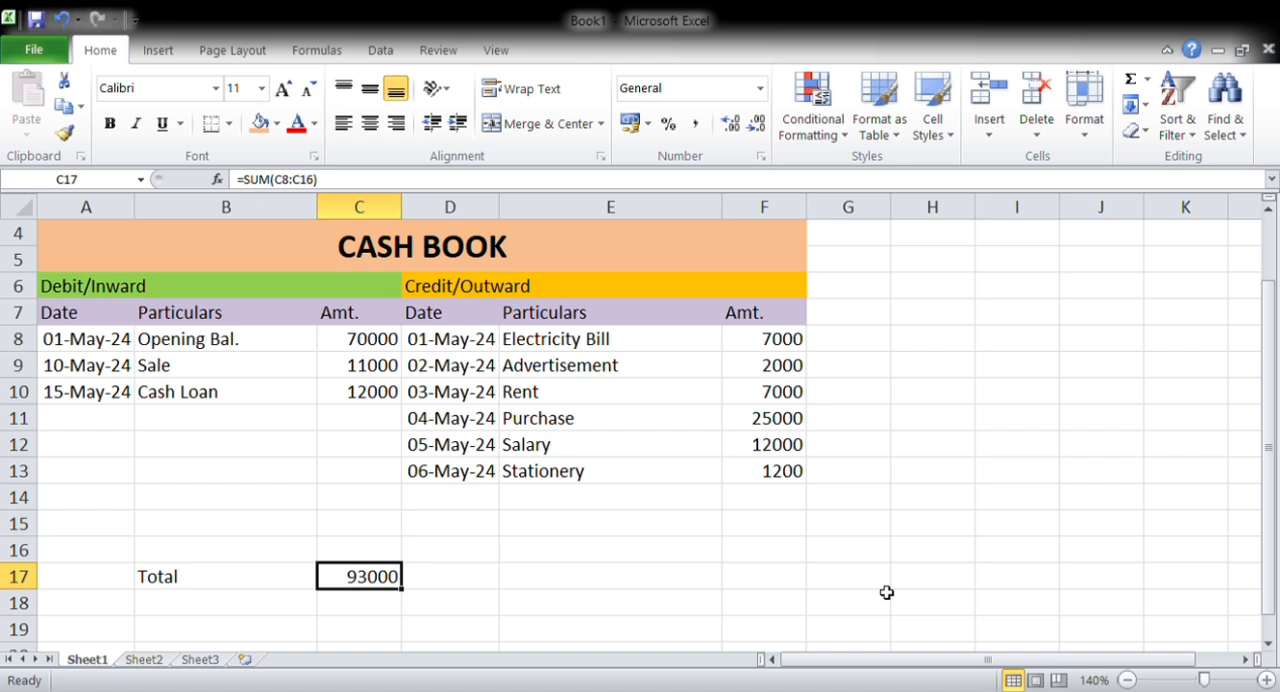
{"action": "key", "text": "Right"}
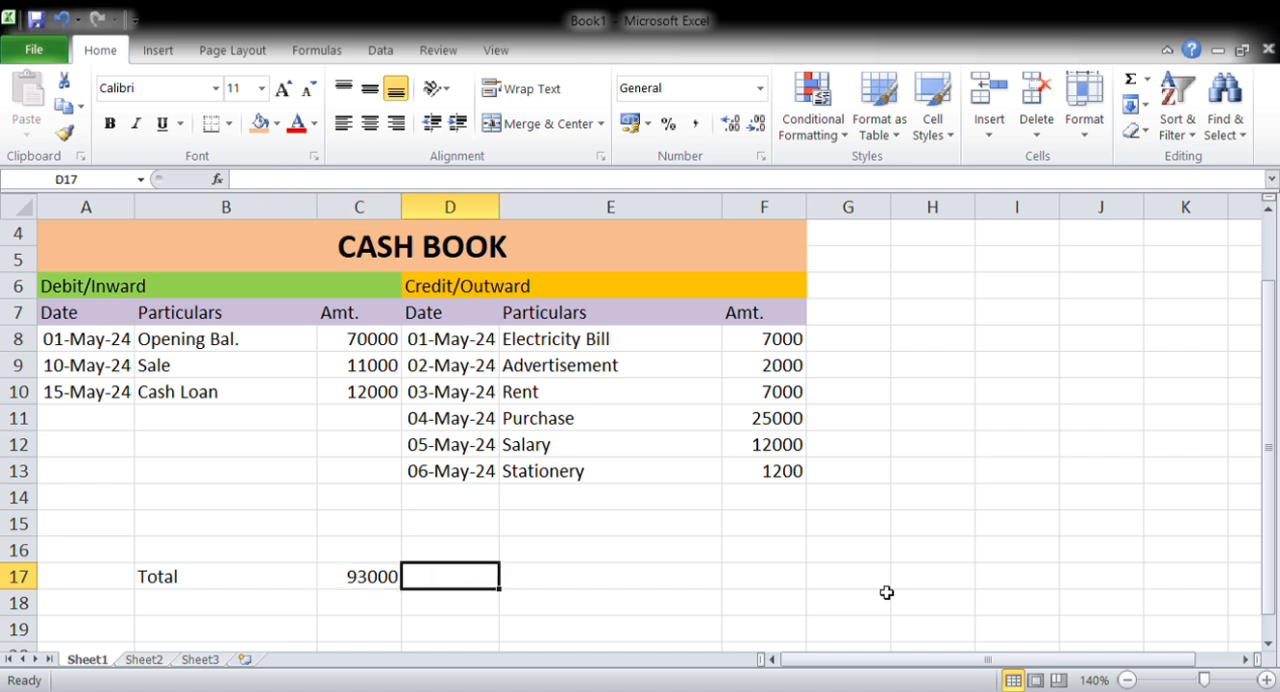
{"action": "key", "text": "Right"}
{"action": "key", "text": "Right"}
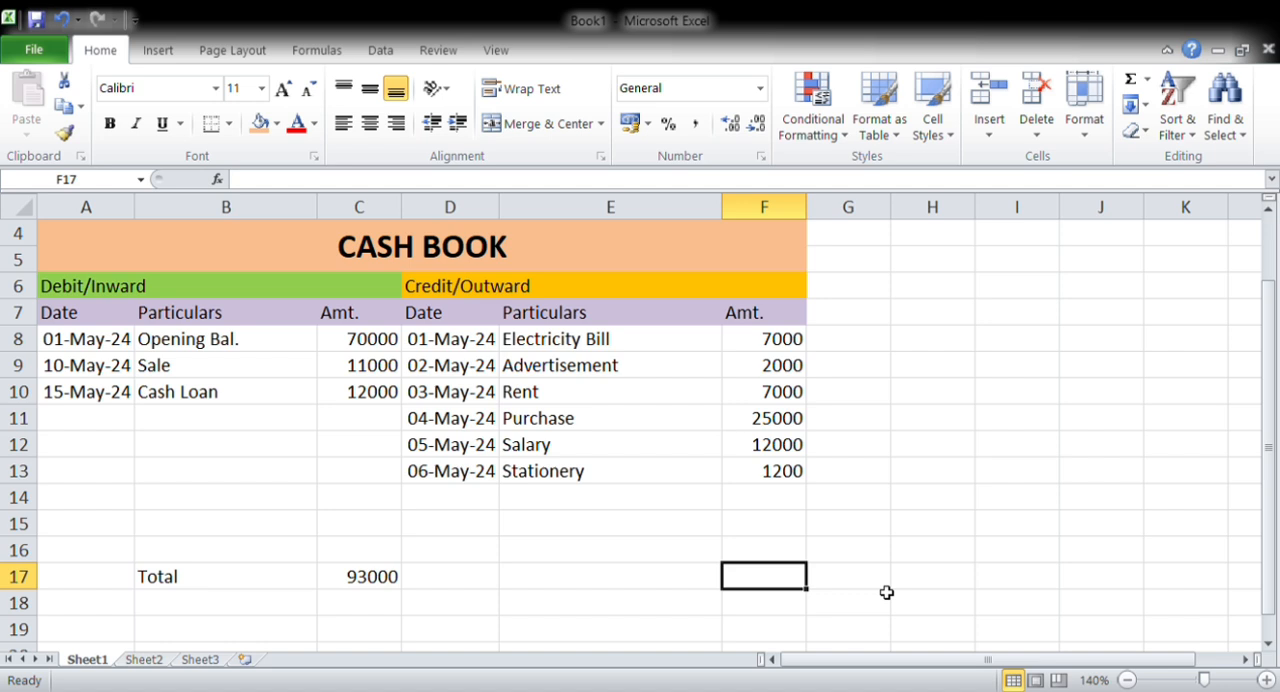
{"action": "type", "text": "=C17"}
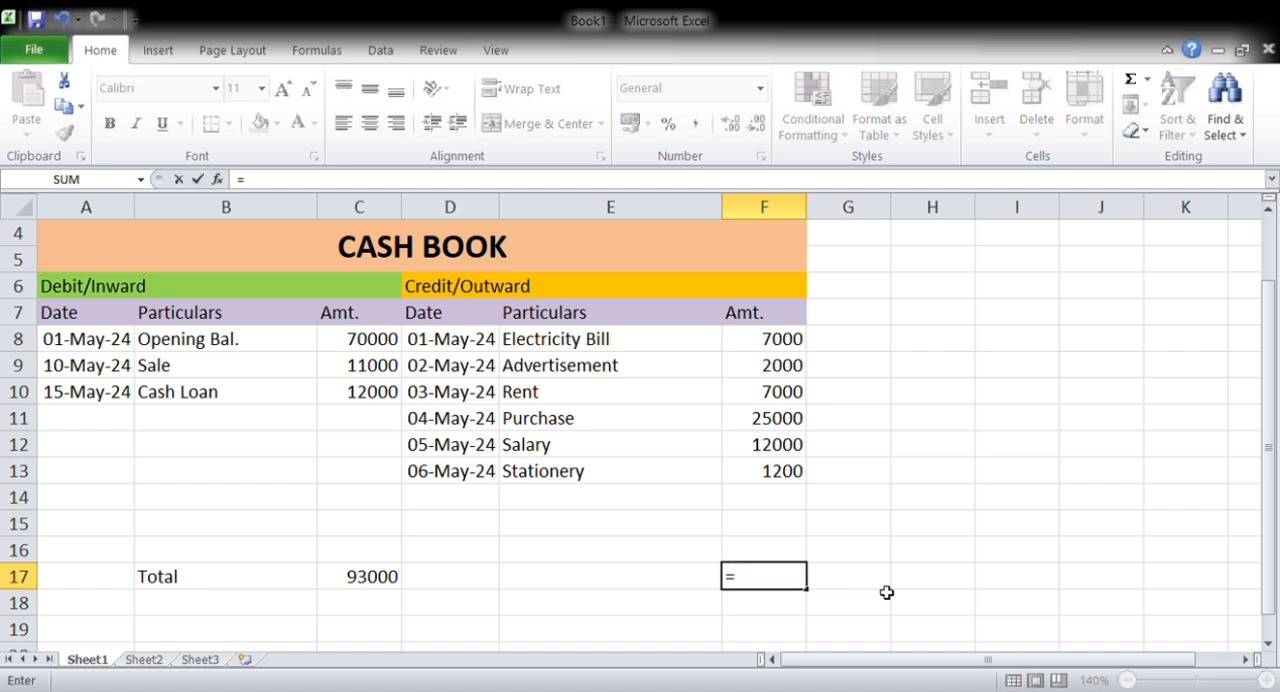
{"action": "key", "text": "Return"}
Enter Closing Bal. as the particulars in E16, just above the total row on the credit side
{"action": "key", "text": "Up"}
{"action": "key", "text": "Up"}
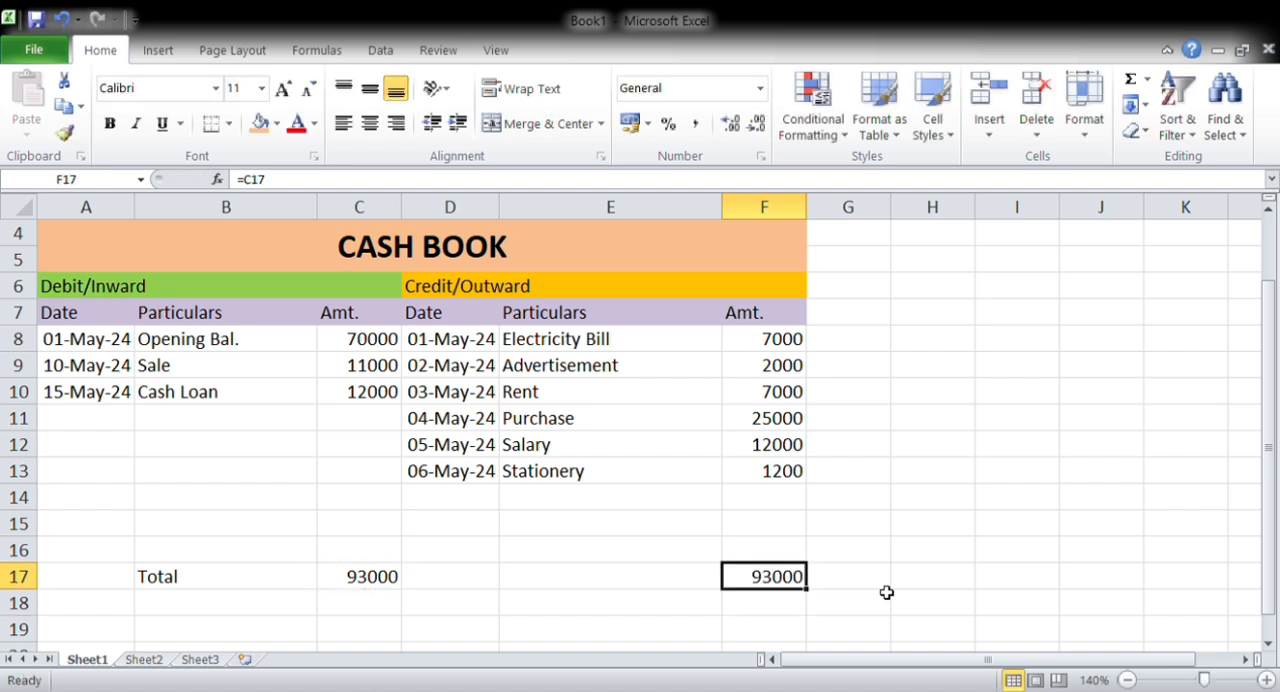
{"action": "key", "text": "Left"}
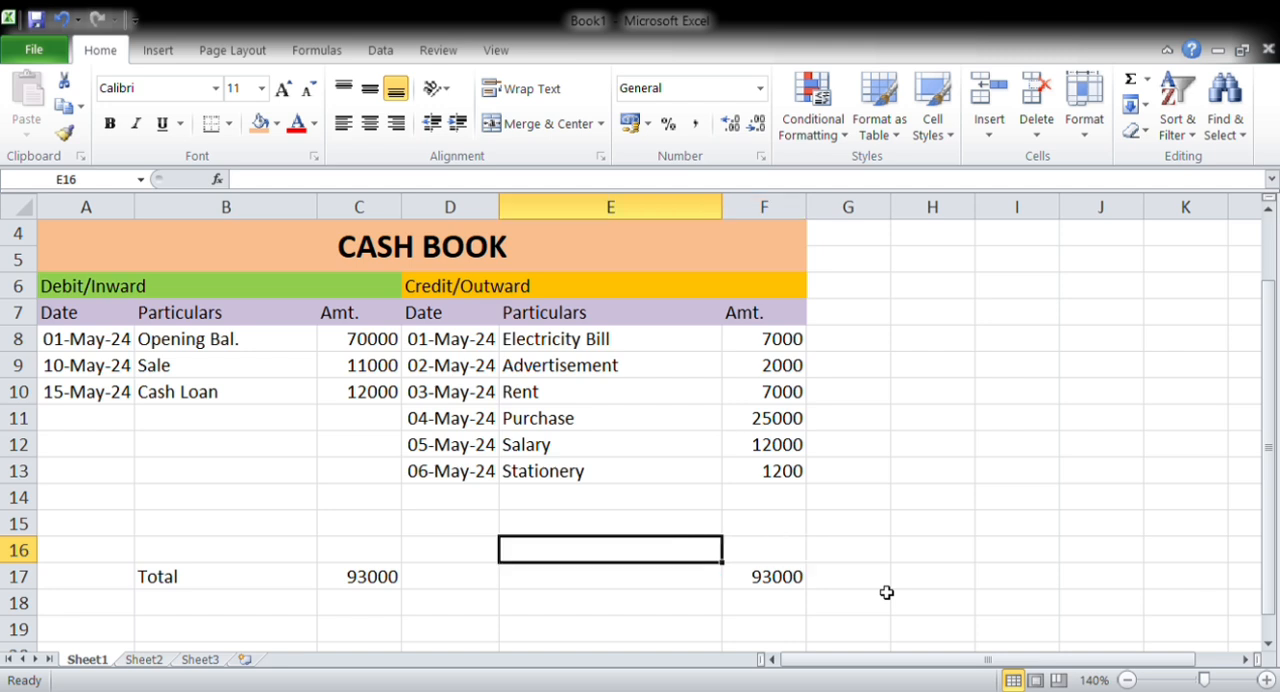
{"action": "type", "text": "Cl"}
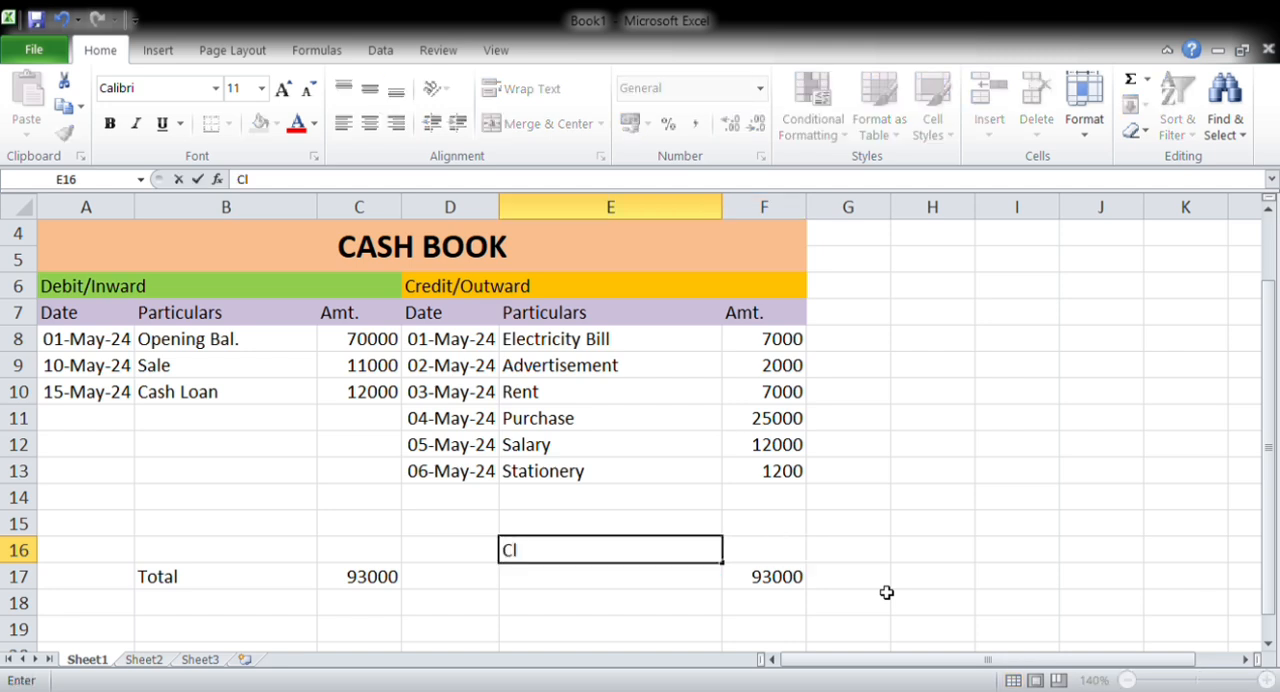
{"action": "type", "text": "osing ba"}
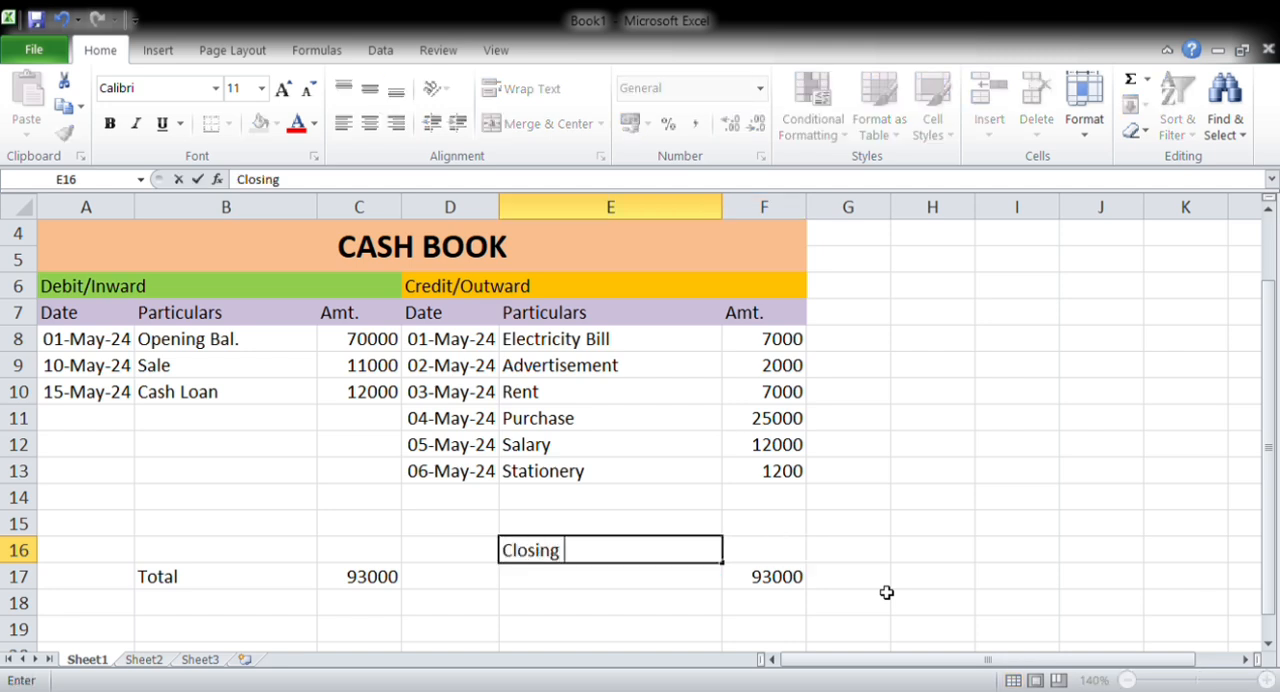
{"action": "key", "text": "BackSpace"}
{"action": "key", "text": "BackSpace"}
{"action": "type", "text": "Bal."}
{"action": "key", "text": "Tab"}
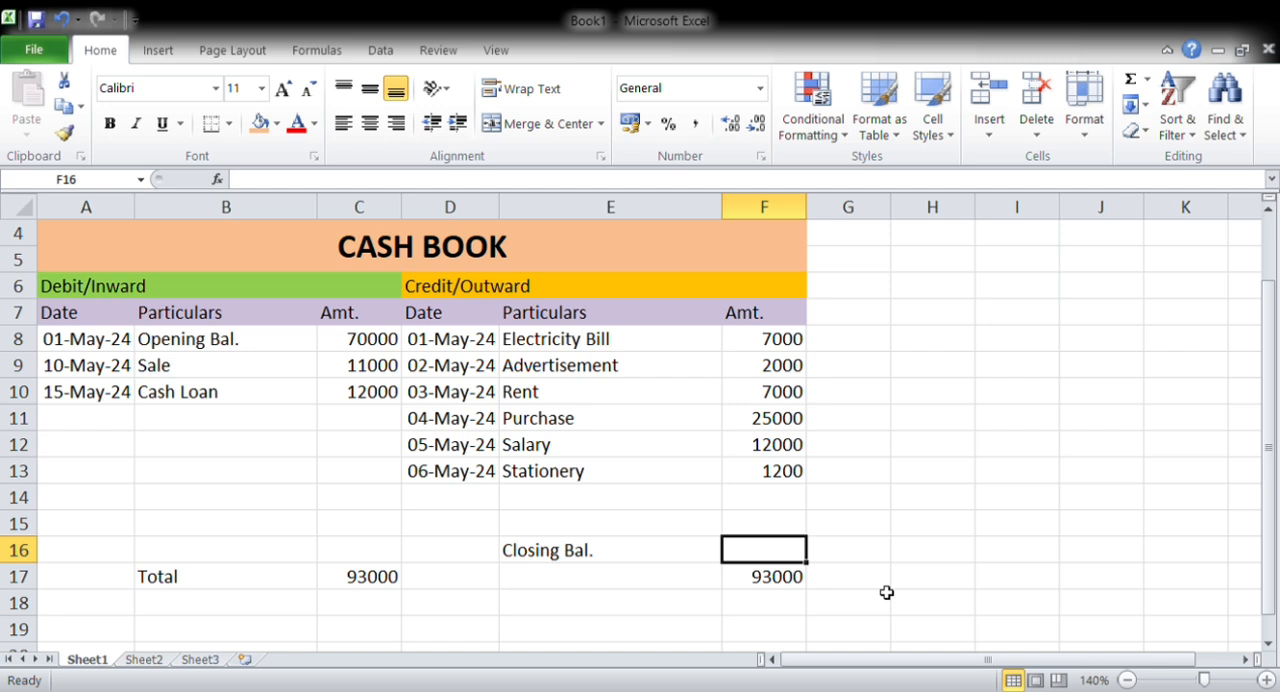
{"action": "type", "text": "+"}
{"action": "key", "text": "Down"}
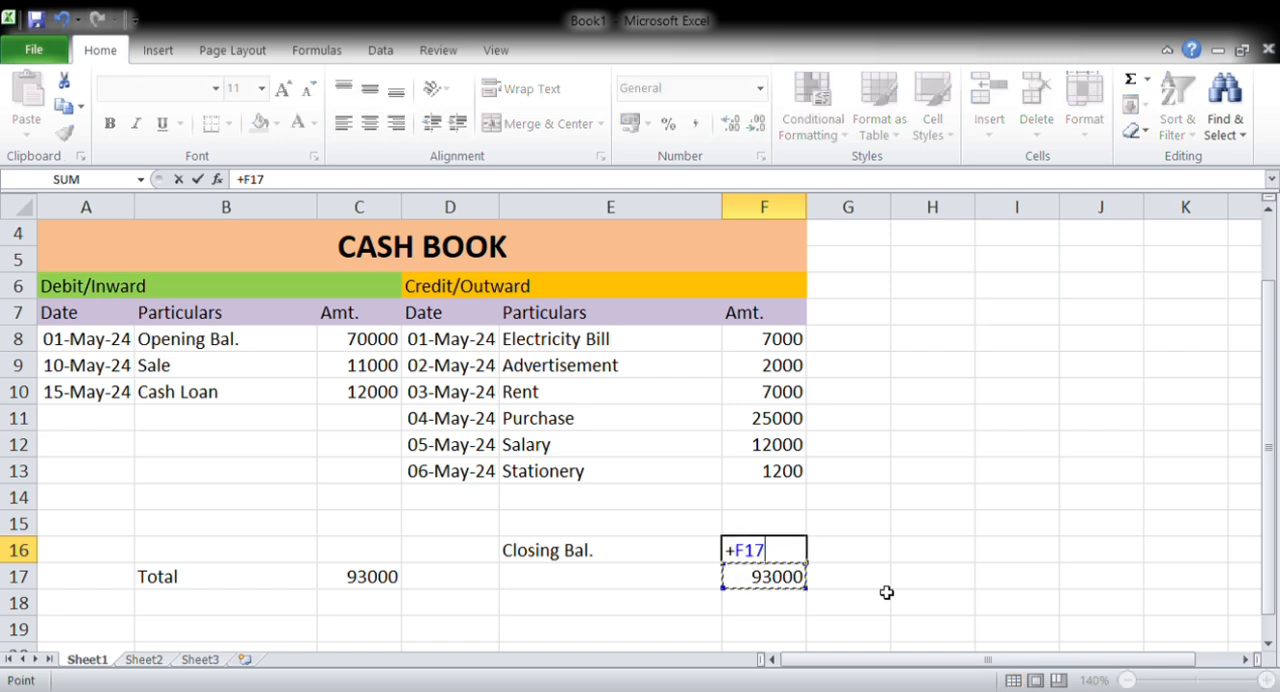
{"action": "type", "text": "_"}
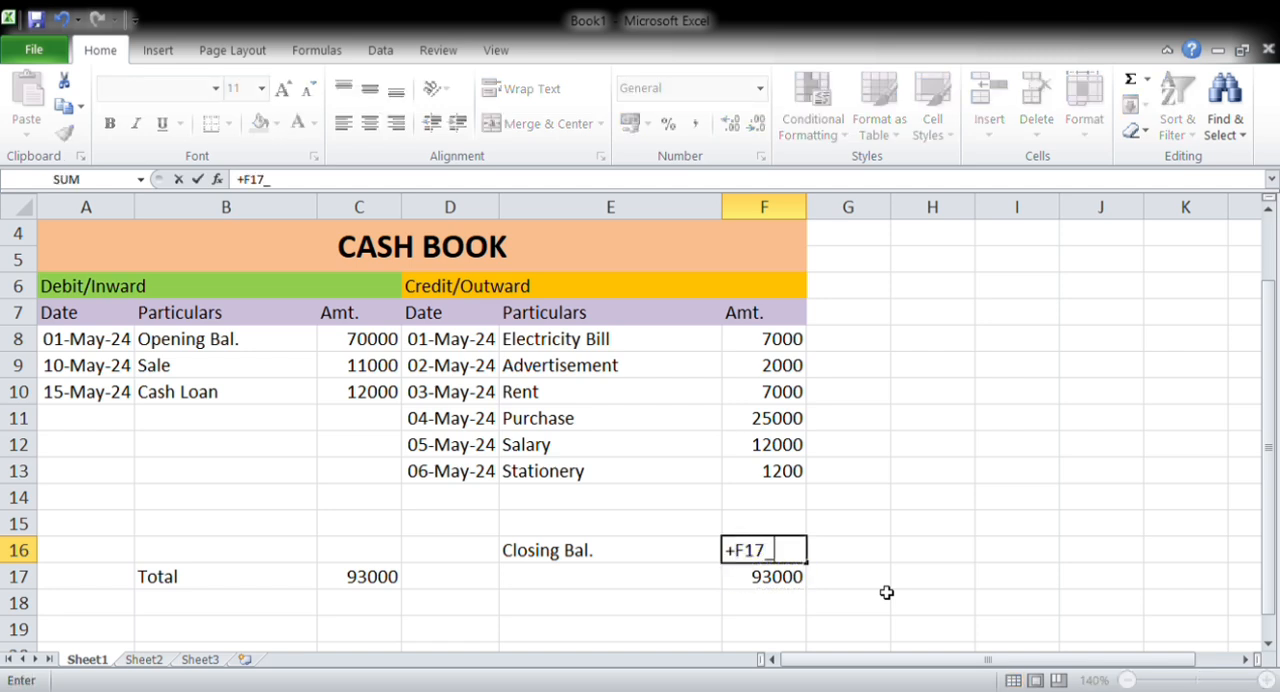
{"action": "key", "text": "BackSpace"}
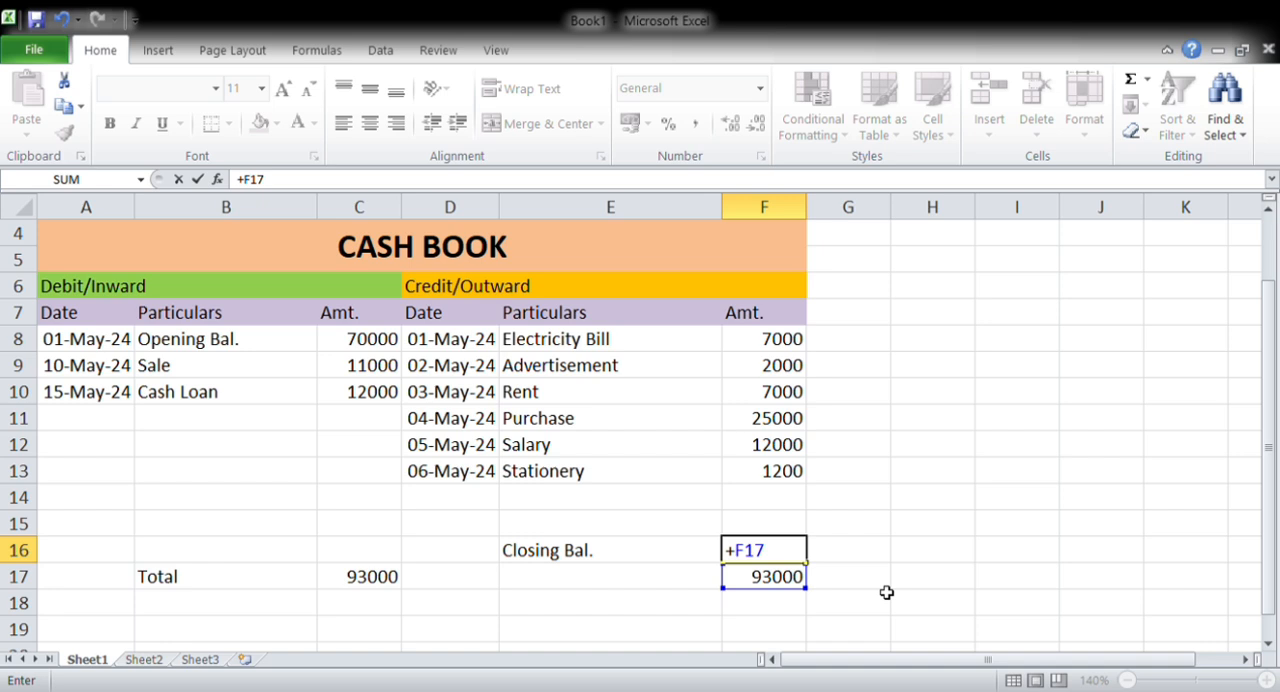
{"action": "key", "text": "Escape"}
Calculate the closing balance in F16 with +F17-SUM(F8:F15) and add a Total label in E17
{"action": "type", "text": "+"}
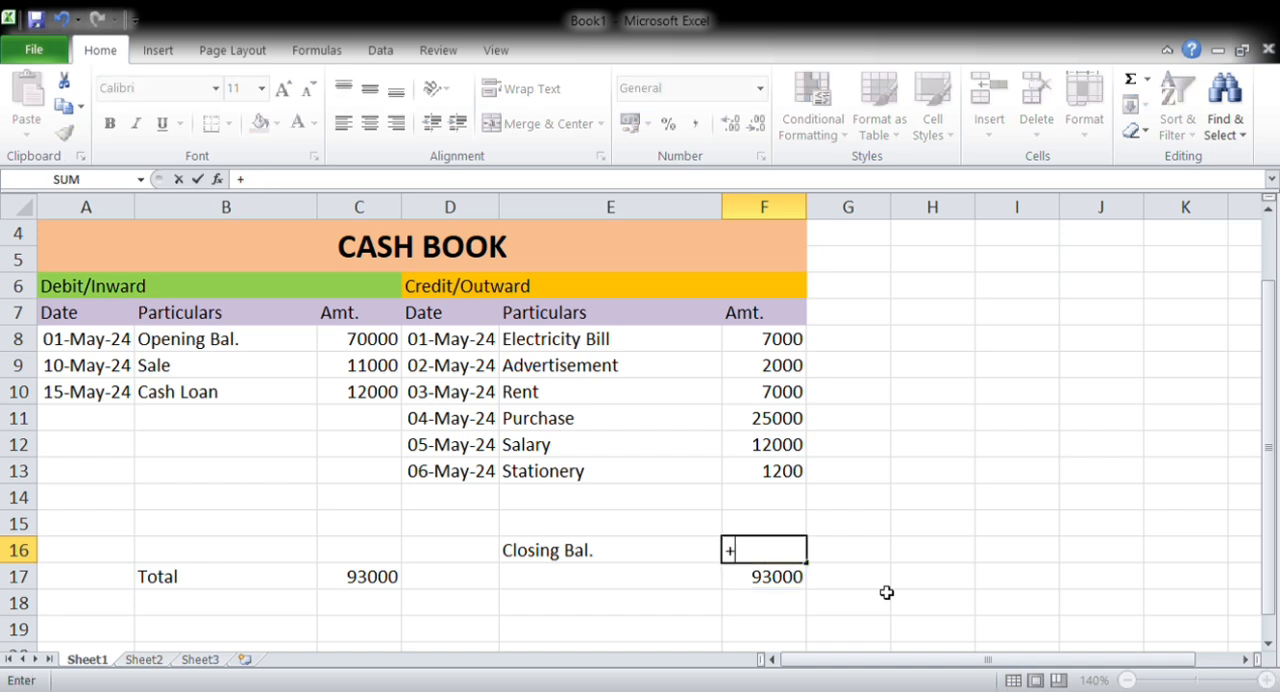
{"action": "key", "text": "Down"}
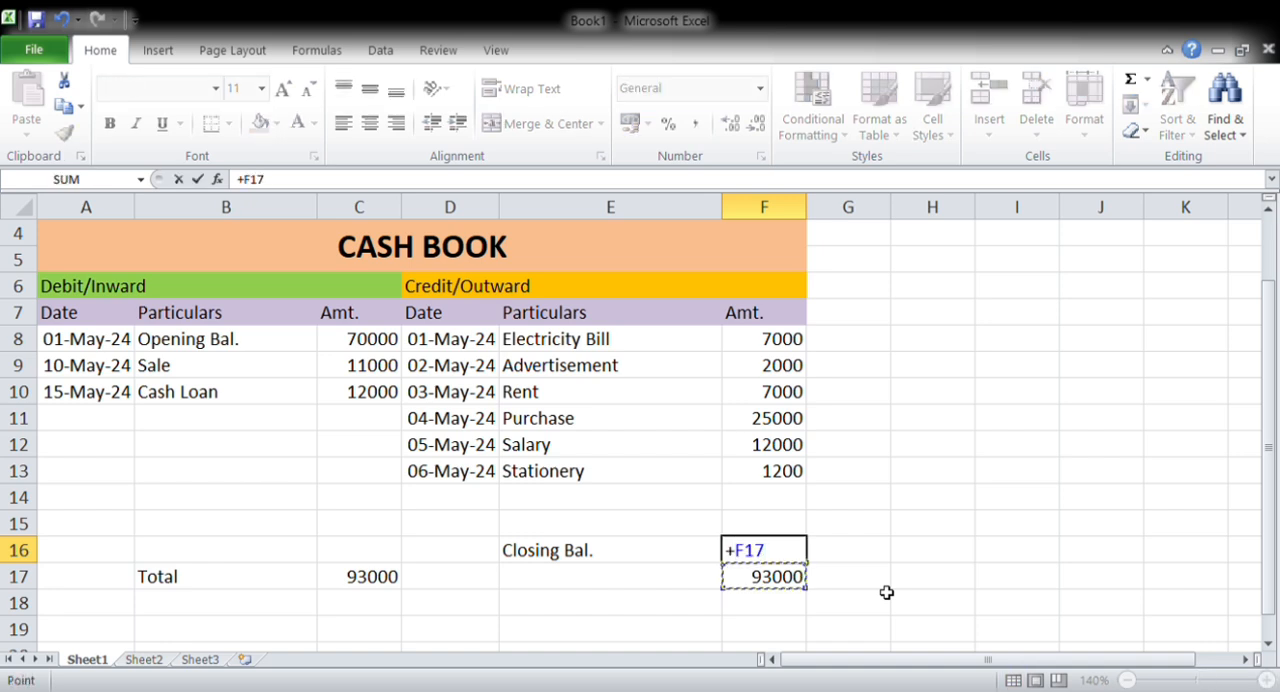
{"action": "type", "text": "-su"}
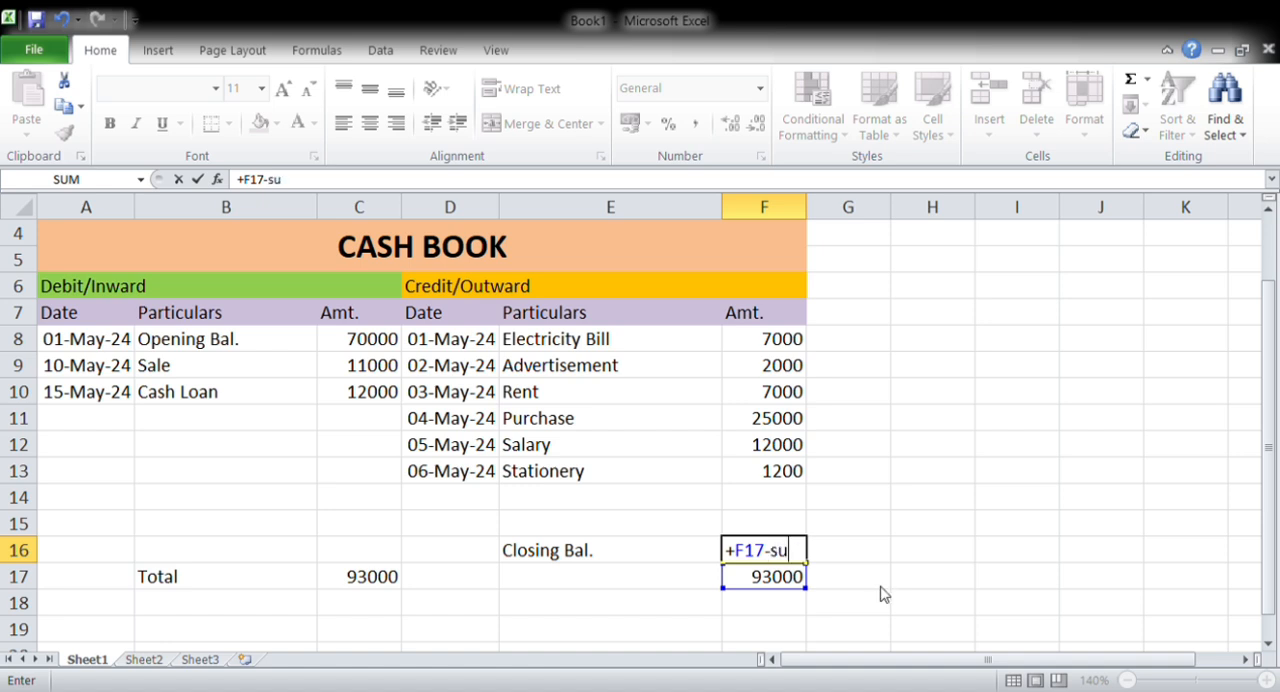
{"action": "type", "text": "m"}
{"action": "key", "text": "Tab"}
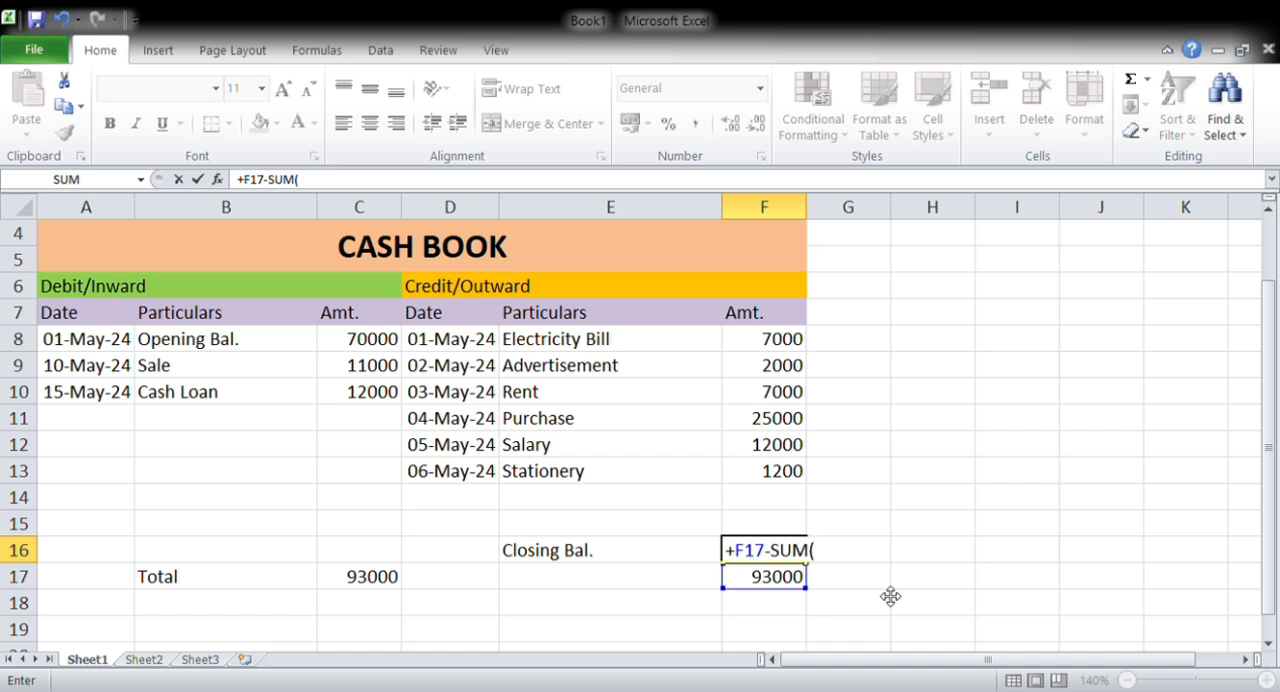
{"action": "key", "text": "Up"}
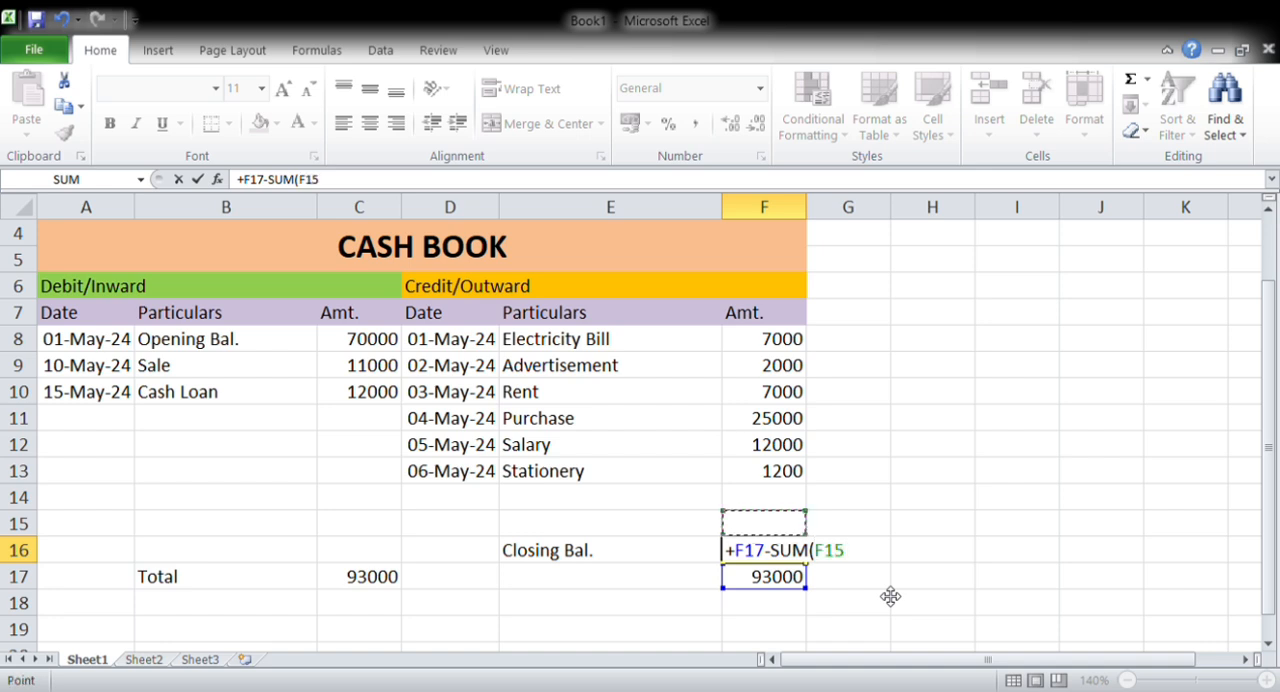
{"action": "key", "text": "shift+Up"}
{"action": "key", "text": "shift+Up"}
{"action": "key", "text": "shift+Up"}
{"action": "key", "text": "shift+Up"}
{"action": "key", "text": "shift+Up"}
{"action": "key", "text": "shift+Up"}
{"action": "key", "text": "shift+Up"}
{"action": "key", "text": "shift+Up"}
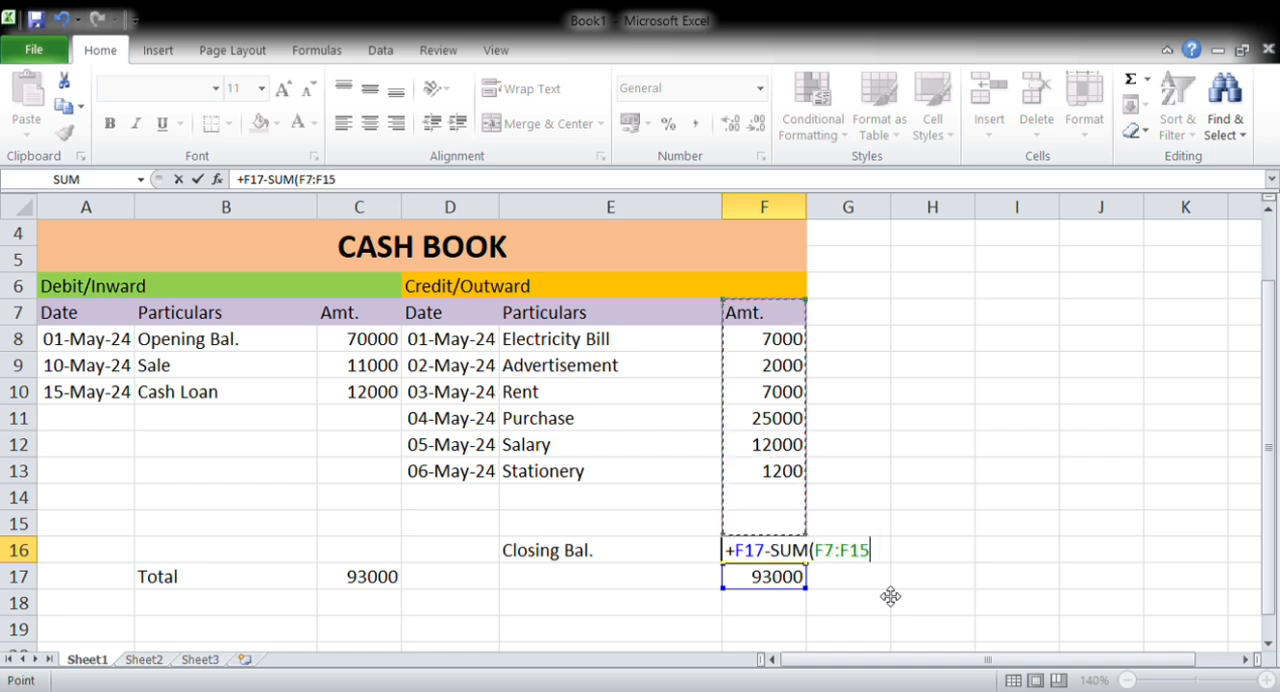
{"action": "key", "text": "shift+Down"}
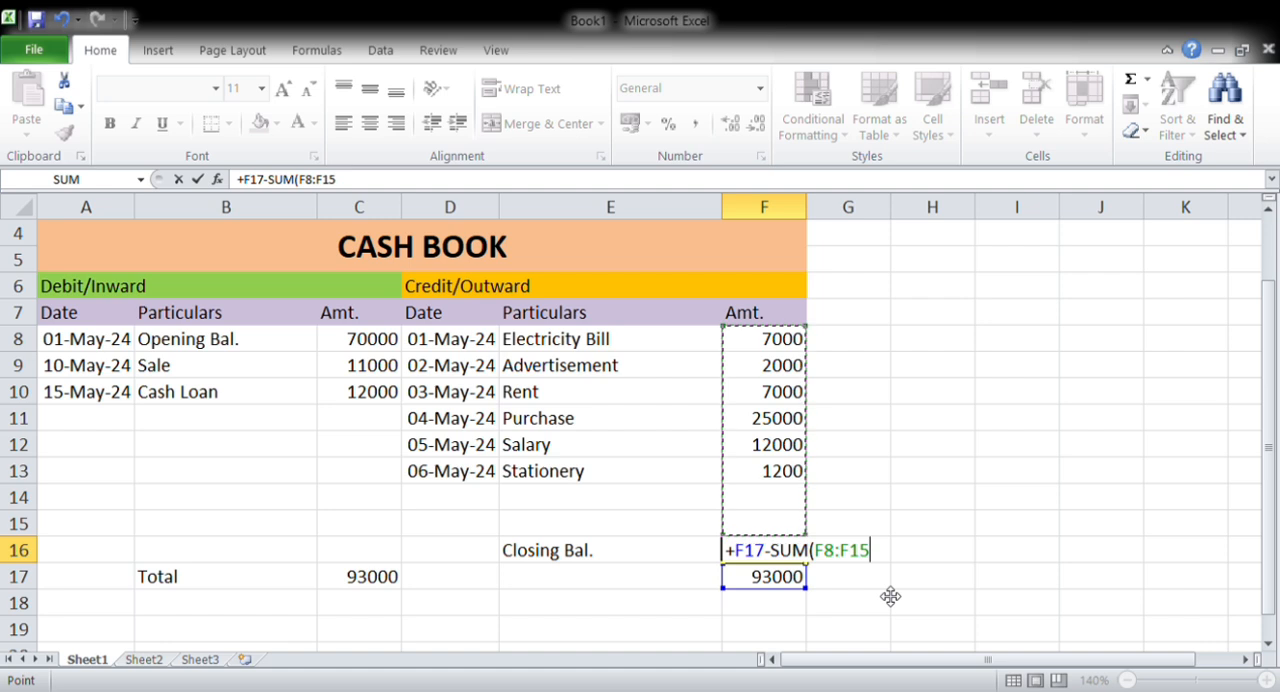
{"action": "key", "text": "Return"}
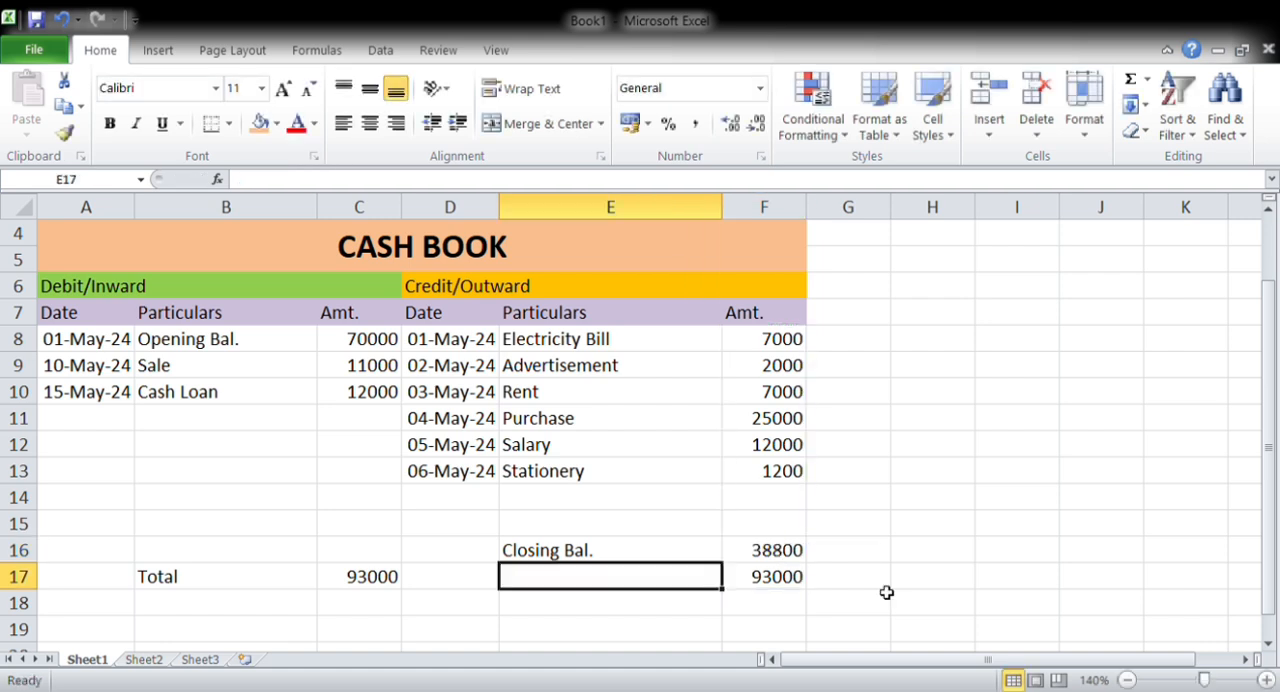
{"action": "key", "text": "Right"}
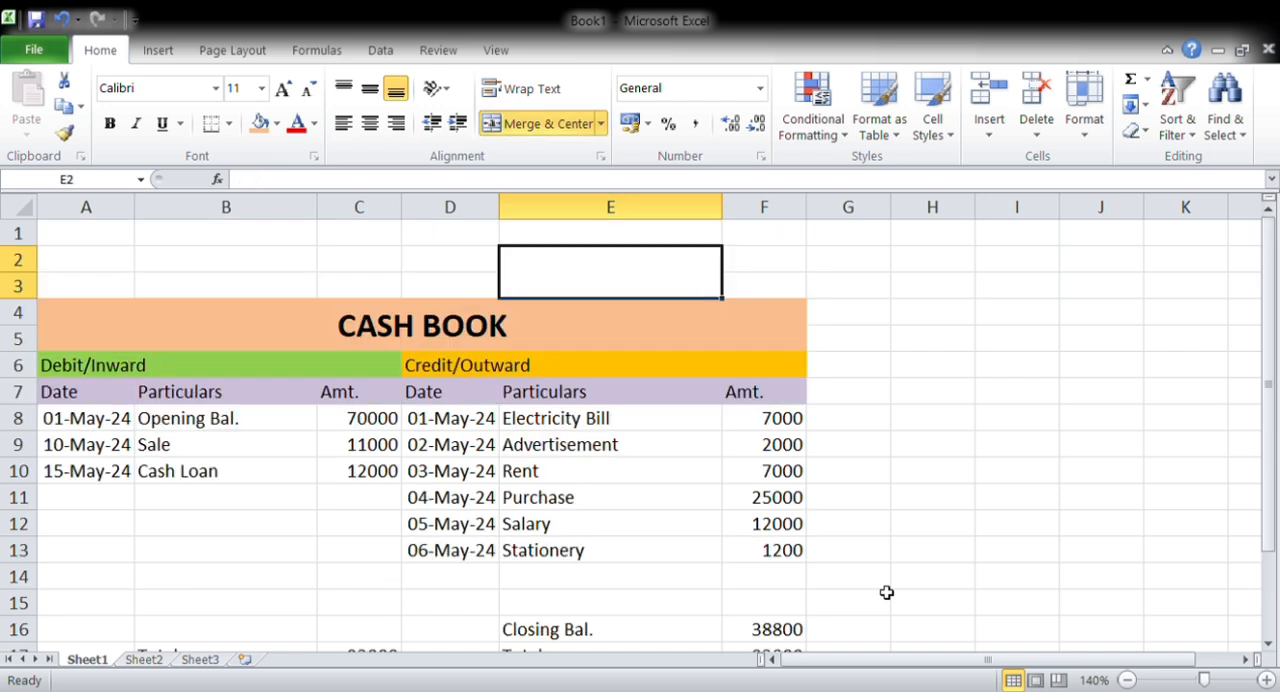
Enter CASH IN HAND in the merged cell E2:E3 and centre it horizontally and vertically
{"action": "type", "text": "CASHH"}
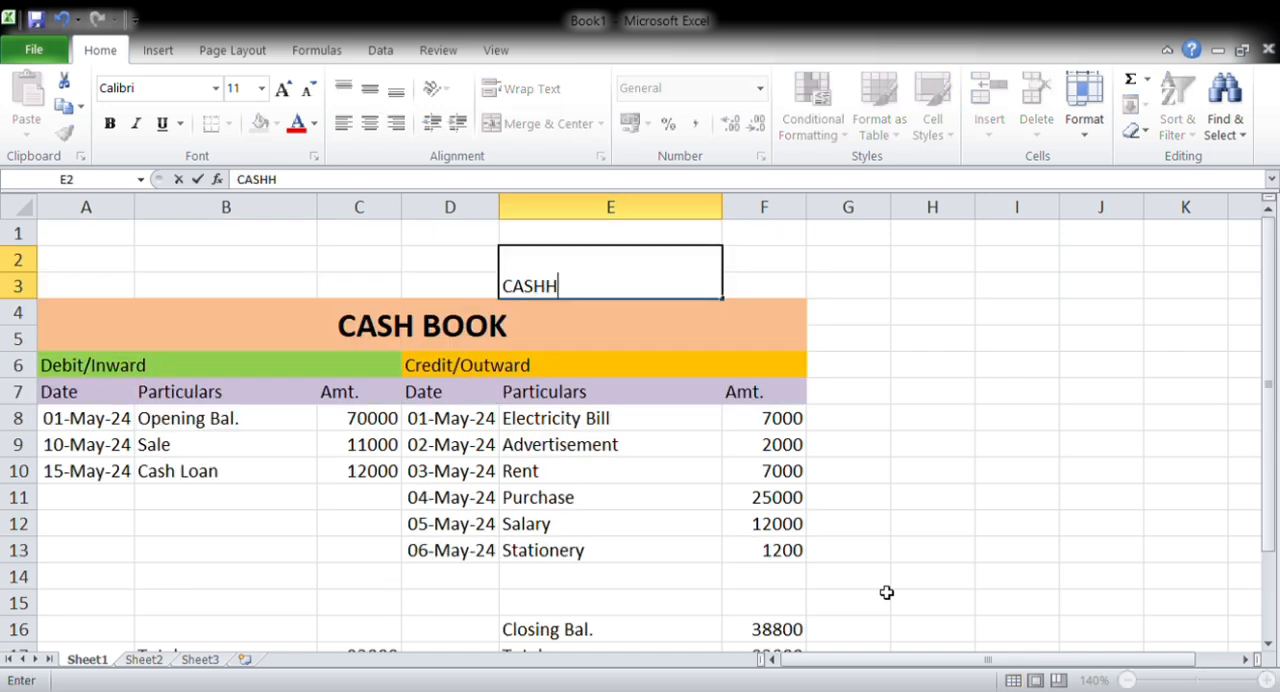
{"action": "key", "text": "BackSpace"}
{"action": "type", "text": "IN HAND"}
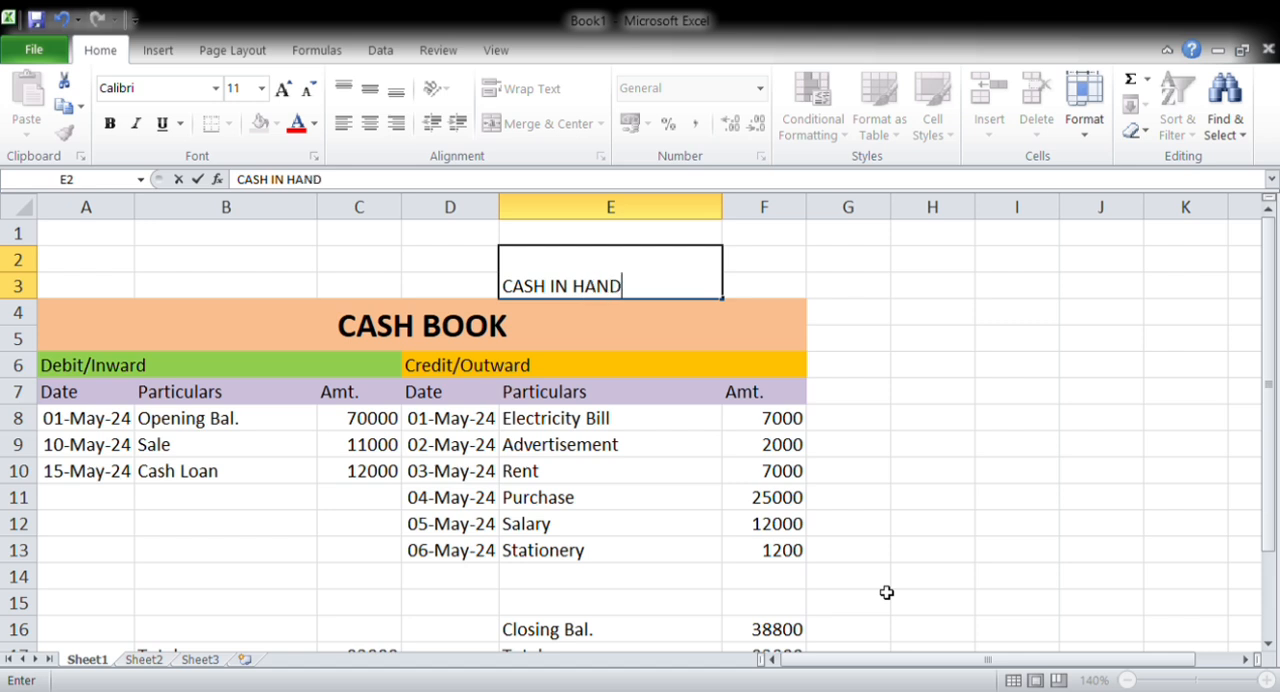
{"action": "key", "text": "Return"}
{"action": "key", "text": "Up"}
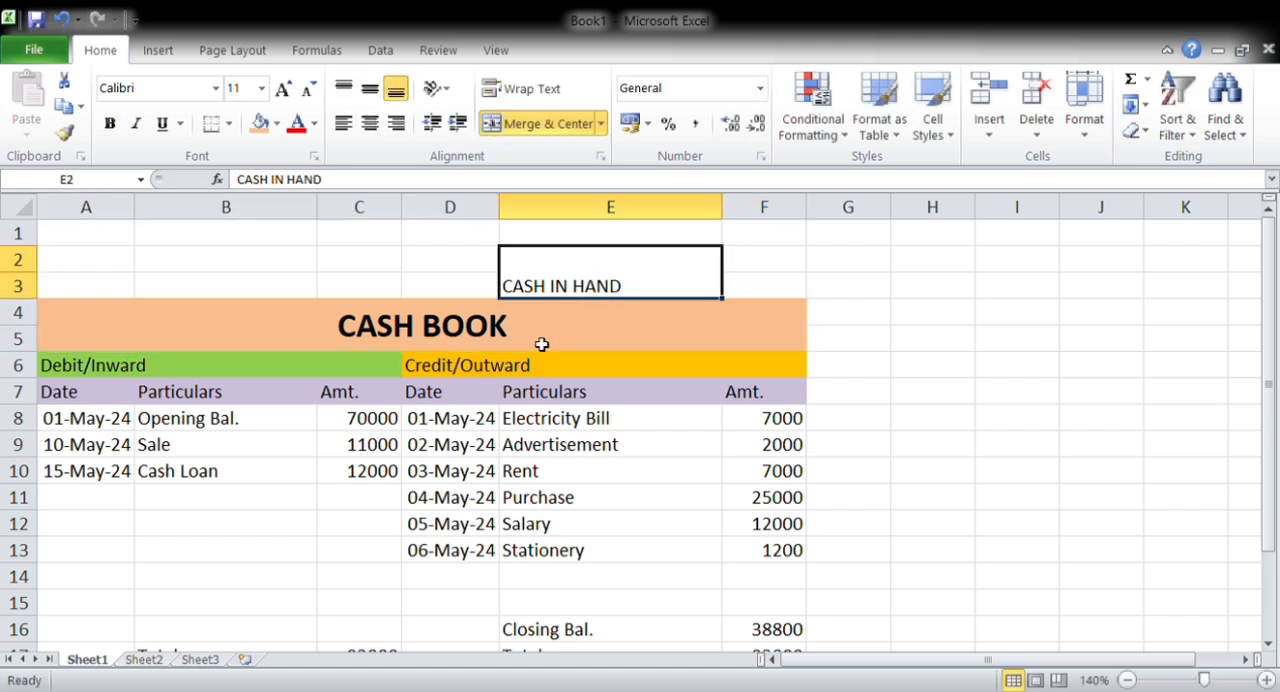
{"action": "left_click", "coordinate": [369, 88]}
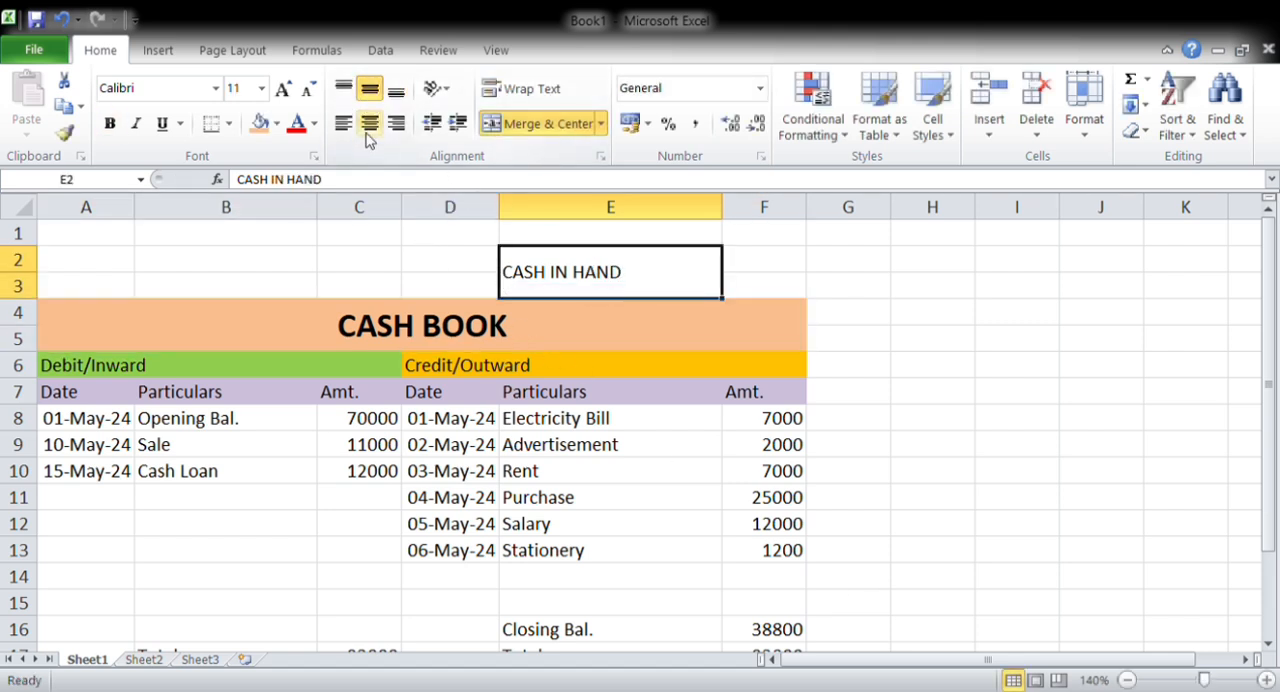
{"action": "left_click", "coordinate": [368, 124]}
Merge F2:F3 beside the CASH IN HAND label and link it to the closing balance with =F16
{"action": "mouse_move", "coordinate": [782, 272]}
{"action": "left_mouse_down"}
{"action": "mouse_move", "coordinate": [777, 306]}
{"action": "mouse_move", "coordinate": [776, 260]}
{"action": "left_mouse_up"}
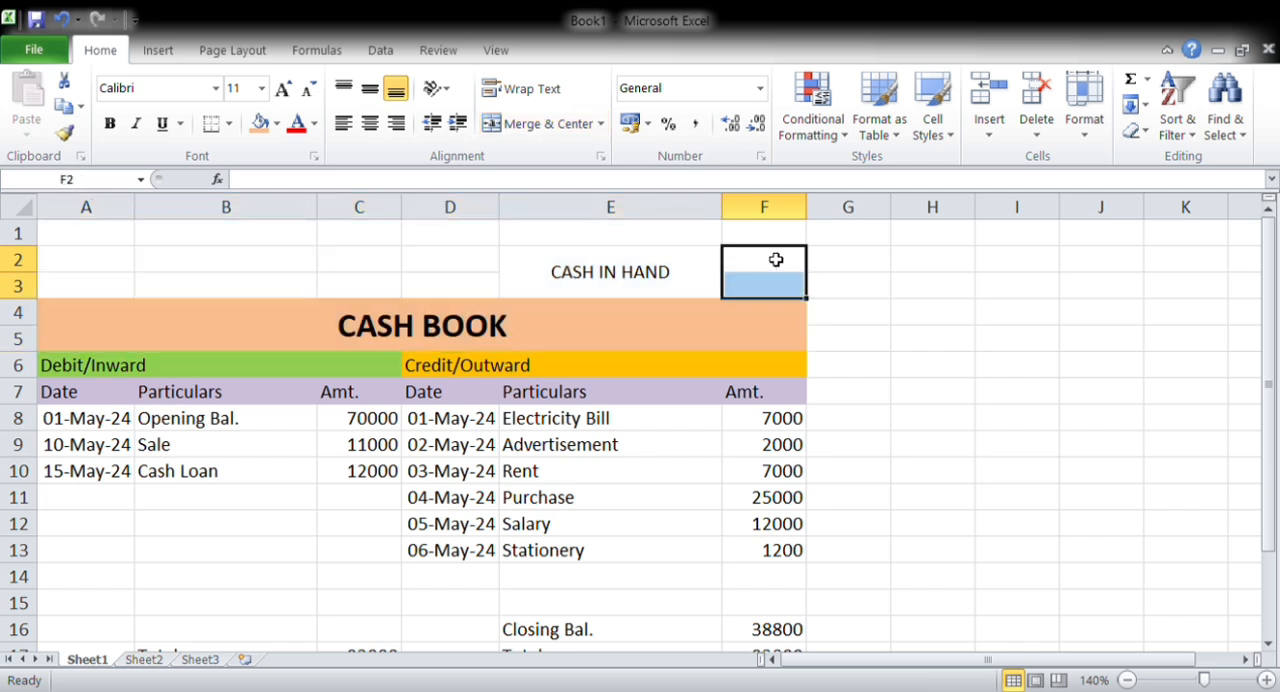
{"action": "key", "text": "alt+h"}
{"action": "type", "text": "mc"}
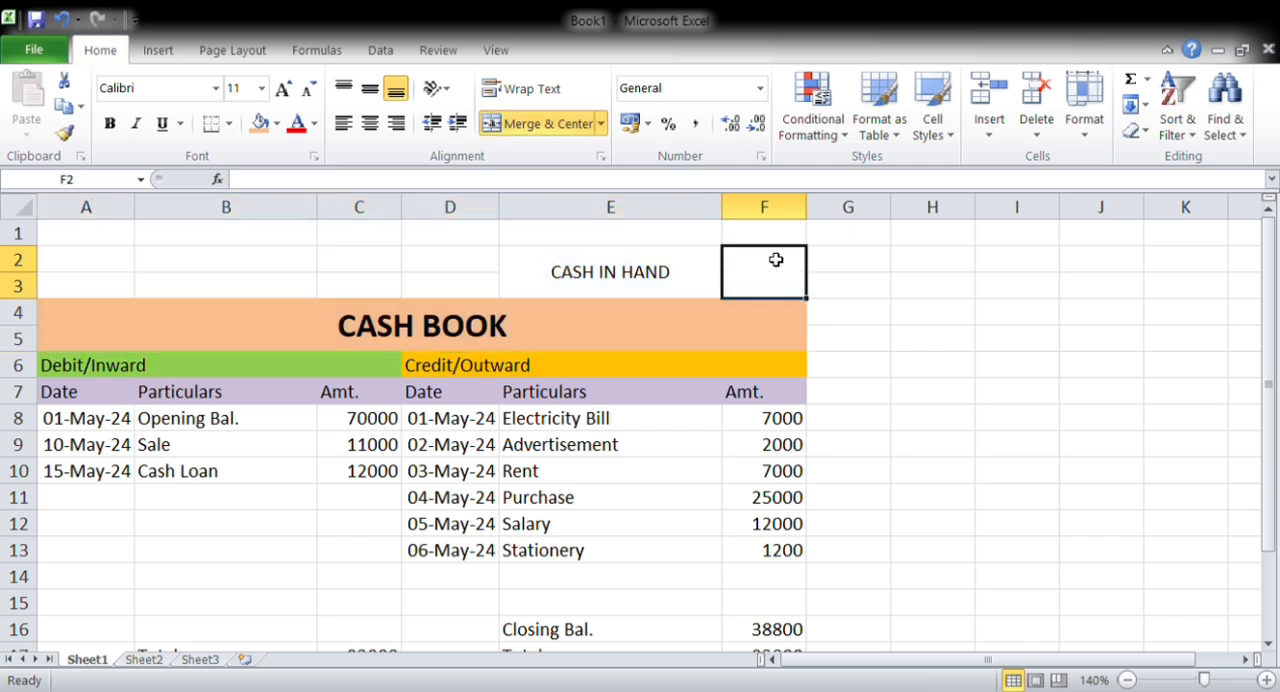
{"action": "type", "text": "="}
{"action": "key", "text": "Down"}
{"action": "key", "text": "Down"}
{"action": "key", "text": "Down"}
{"action": "key", "text": "Down"}
{"action": "key", "text": "Down"}
{"action": "key", "text": "Down"}
{"action": "key", "text": "Down"}
{"action": "key", "text": "Down"}
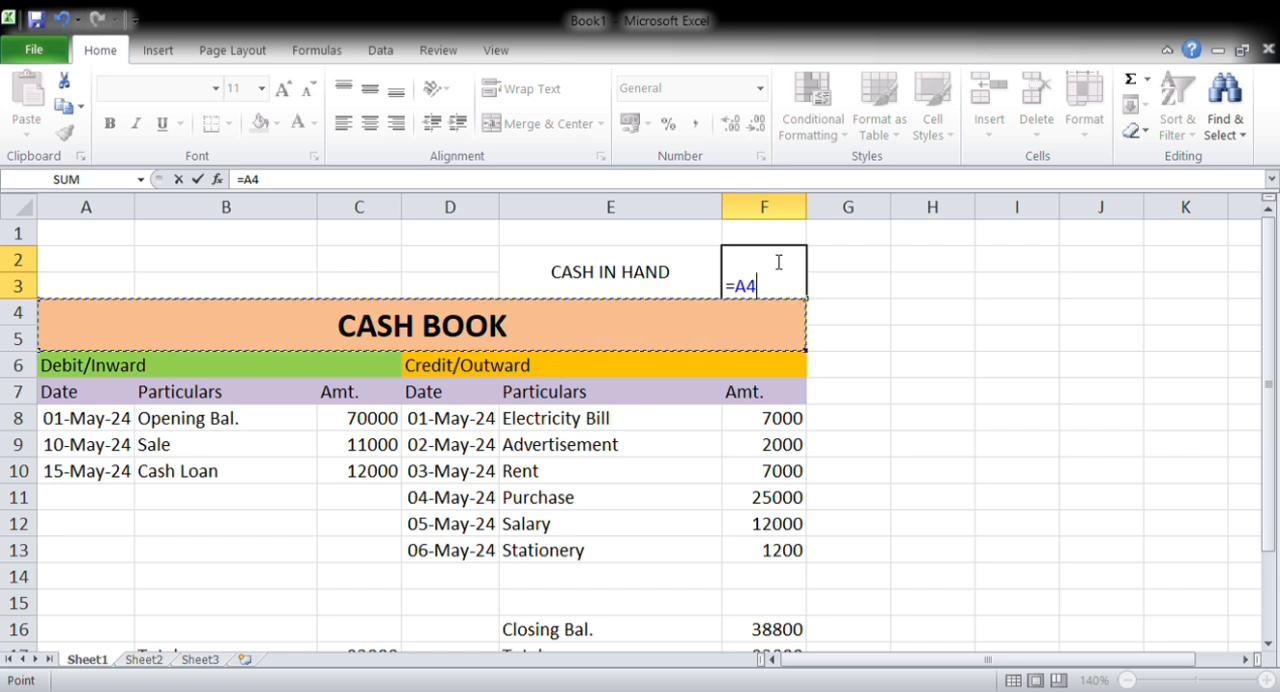
{"action": "key", "text": "Down"}
{"action": "key", "text": "Down"}
{"action": "key", "text": "Down"}
{"action": "key", "text": "Down"}
{"action": "key", "text": "Return"}
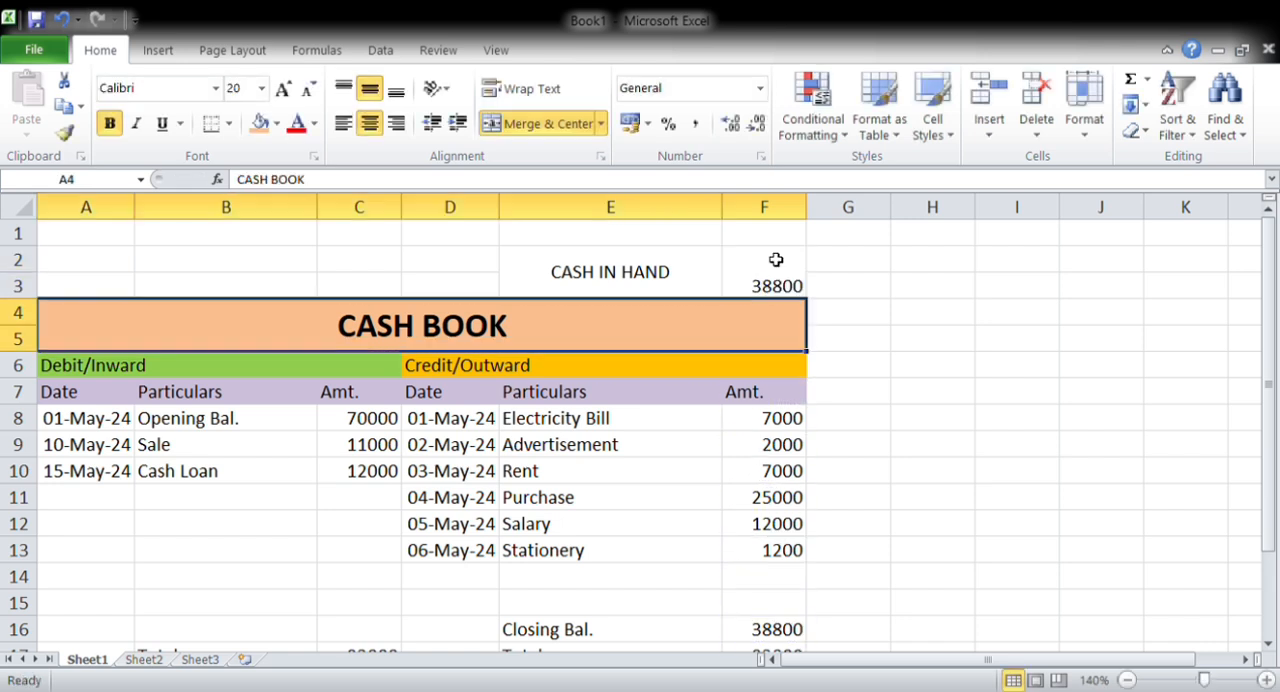
Centre the cash-in-hand amount in F2 horizontally and vertically, and make both the amount and its label bold
{"action": "left_click", "coordinate": [776, 260]}
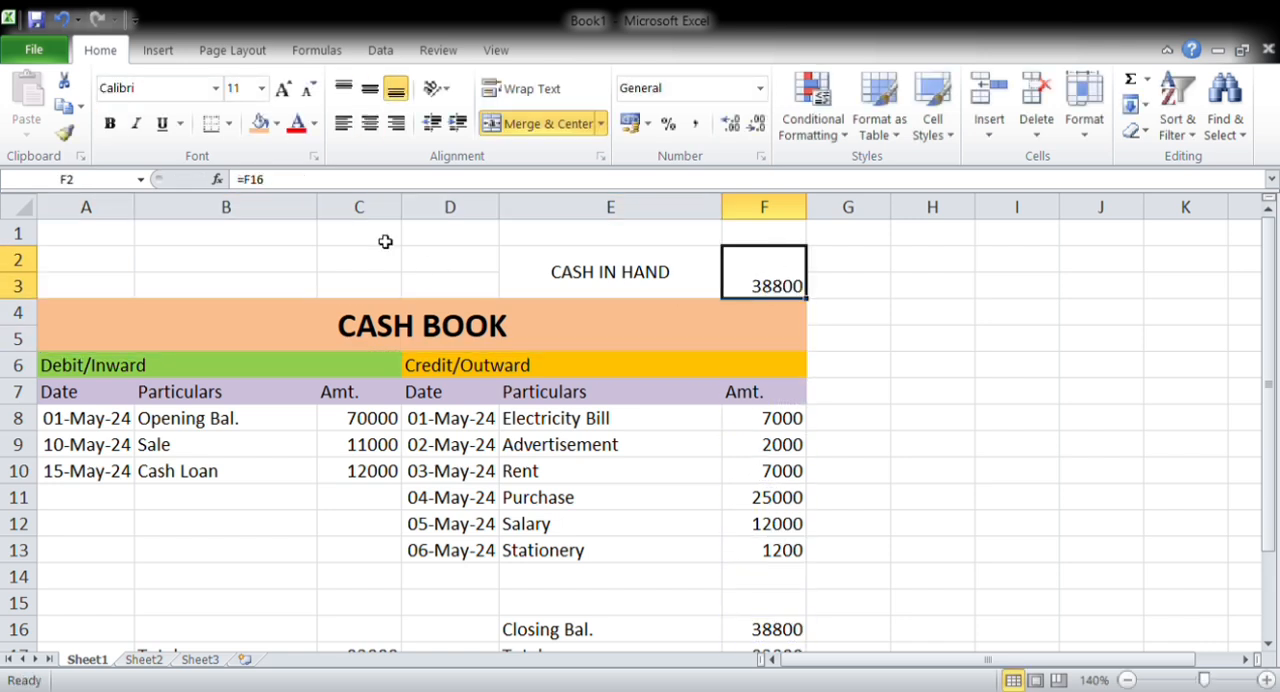
{"action": "left_click", "coordinate": [370, 122]}
{"action": "left_click", "coordinate": [375, 91]}
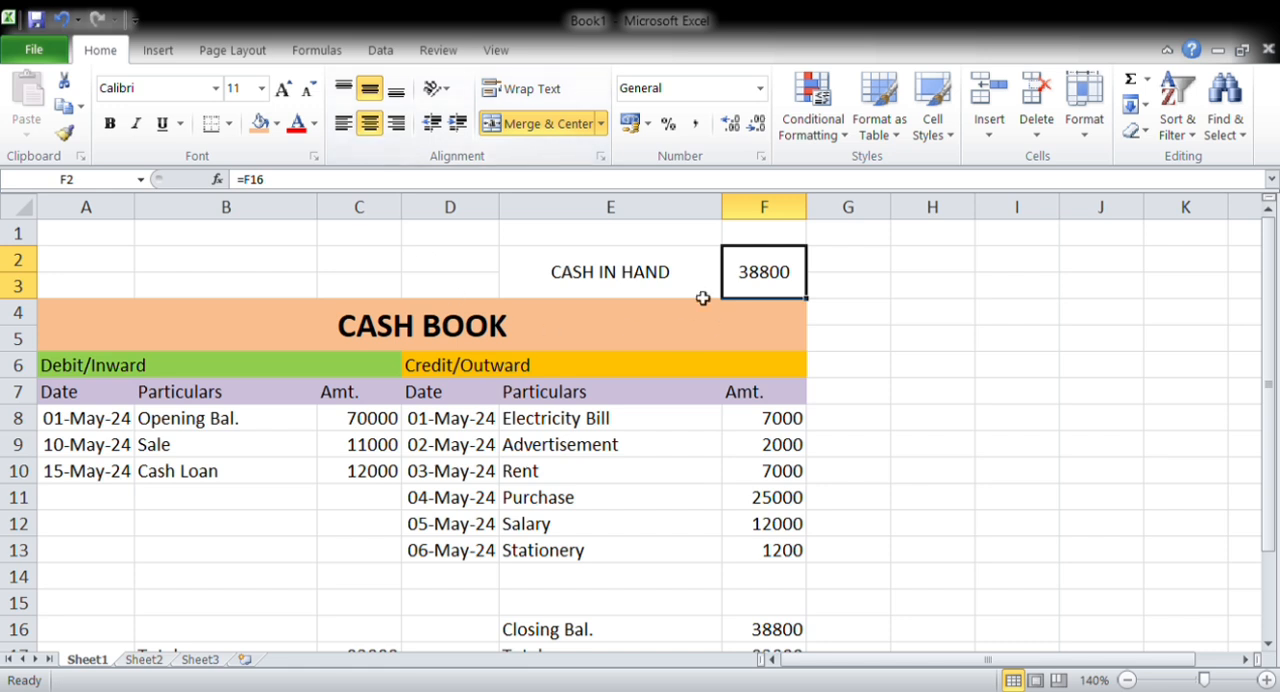
{"action": "left_click", "coordinate": [111, 126]}
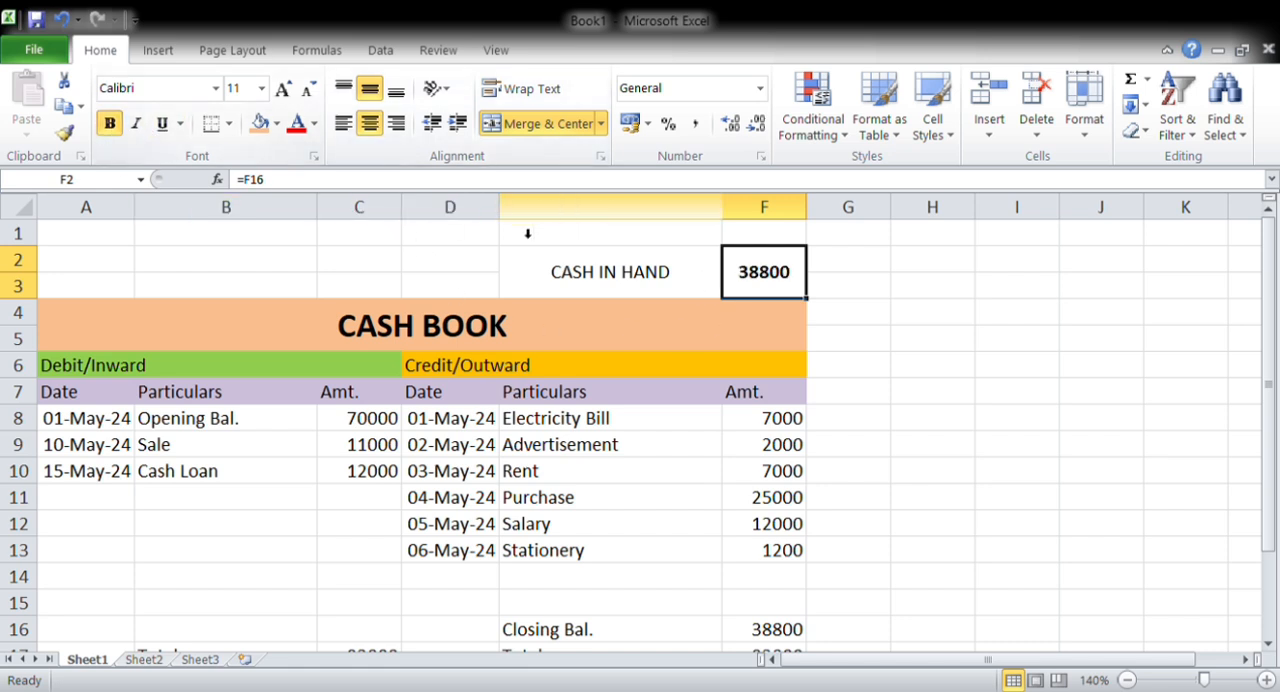
{"action": "left_click", "coordinate": [540, 262]}
{"action": "left_click", "coordinate": [108, 124]}
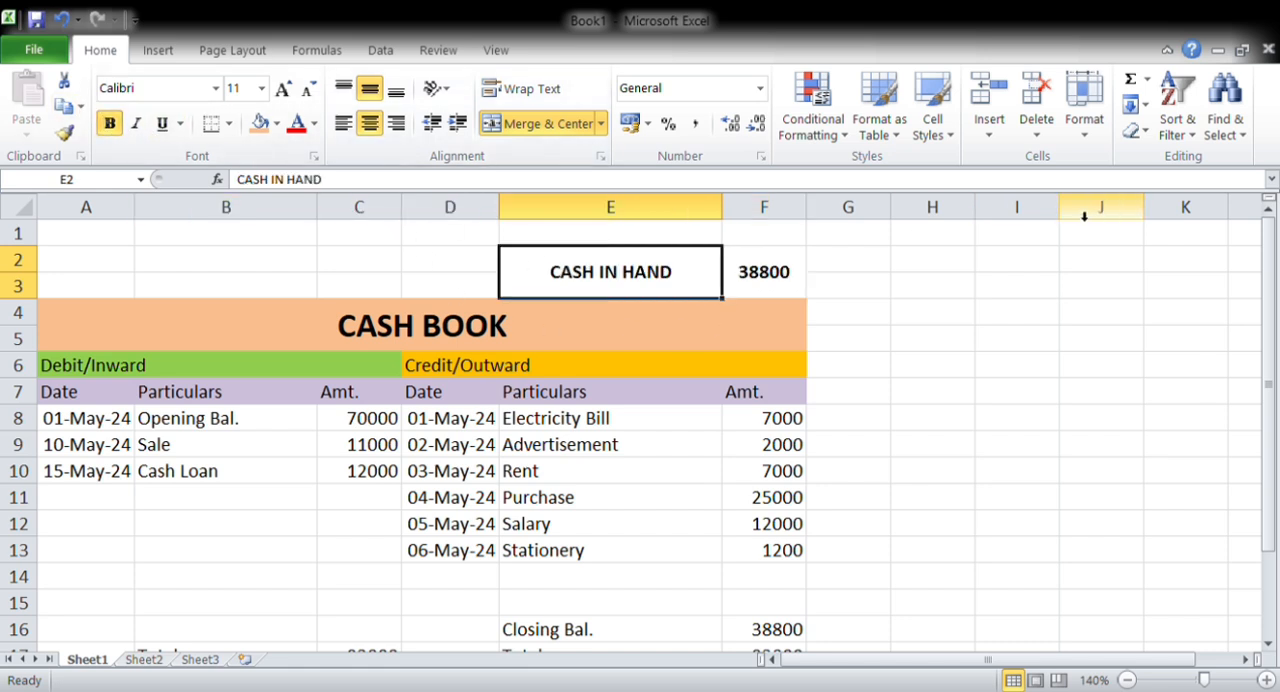
Fill the cash-in-hand cells E2:F3 with light green and apply all borders to them and the table A4:F17
{"action": "key", "text": "shift+Right"}
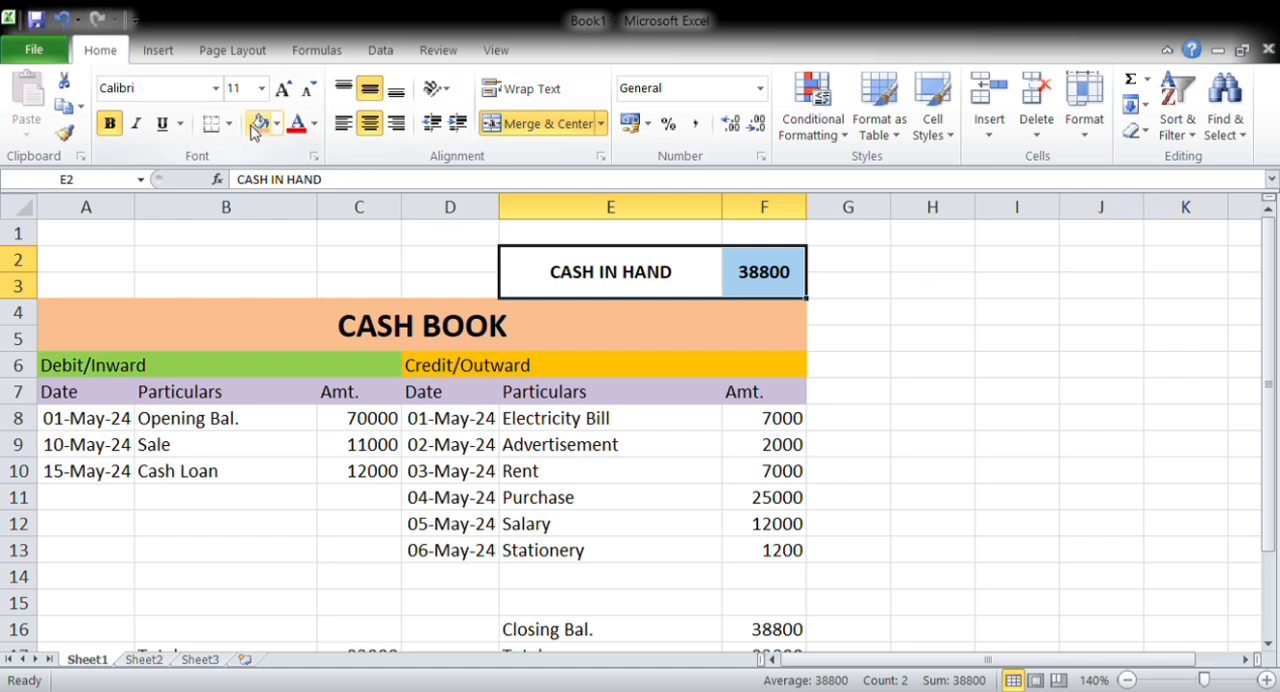
{"action": "left_click", "coordinate": [345, 300]}
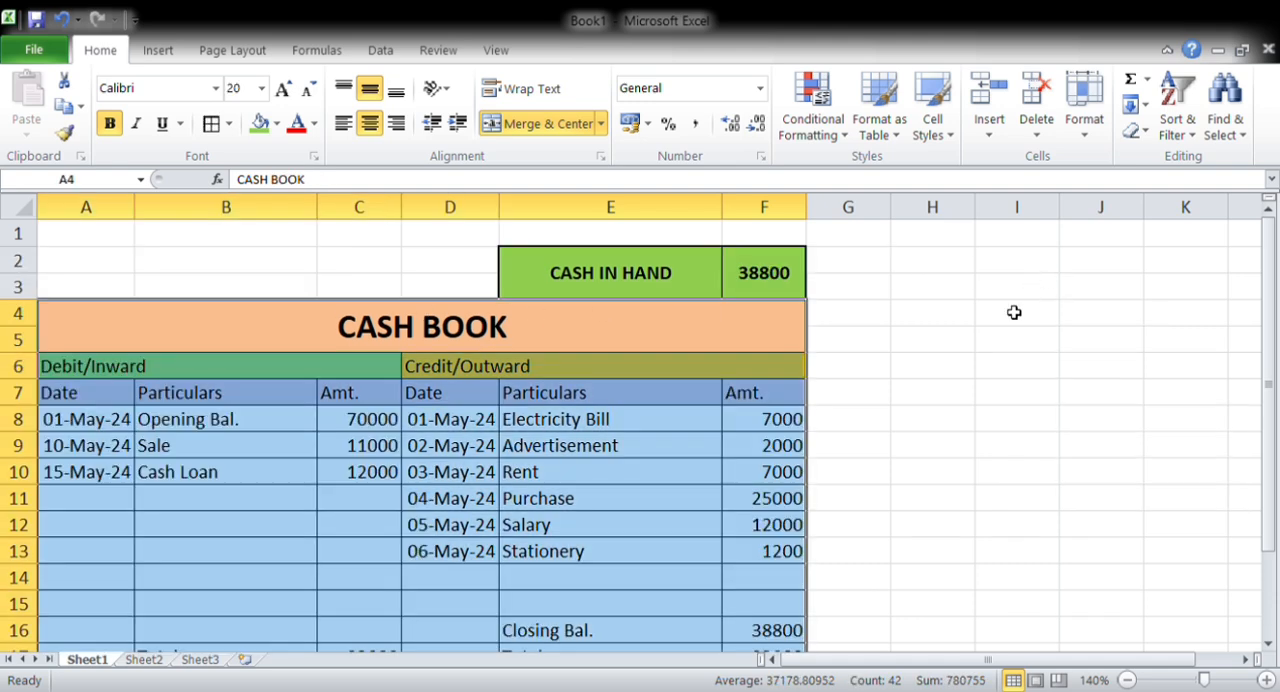
{"action": "scroll", "coordinate": [737, 437], "scroll_direction": "down", "scroll_amount": 1}
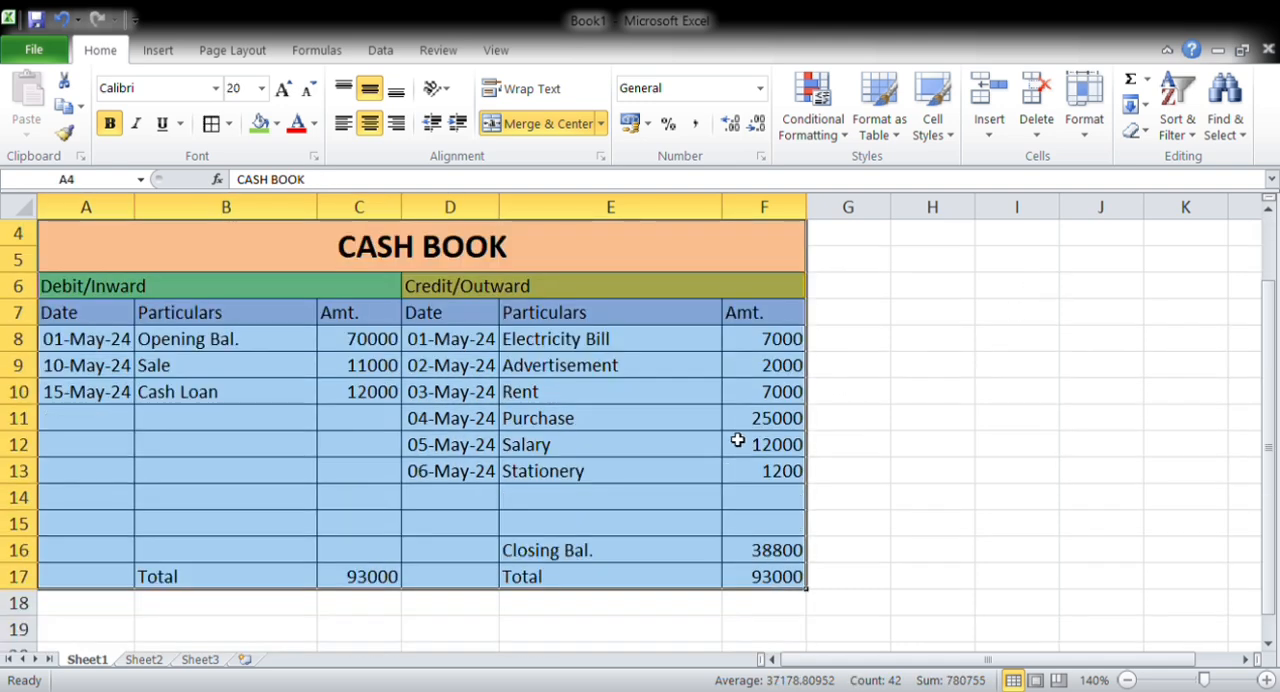
{"action": "left_click", "coordinate": [760, 572]}
{"action": "key", "text": "Right"}
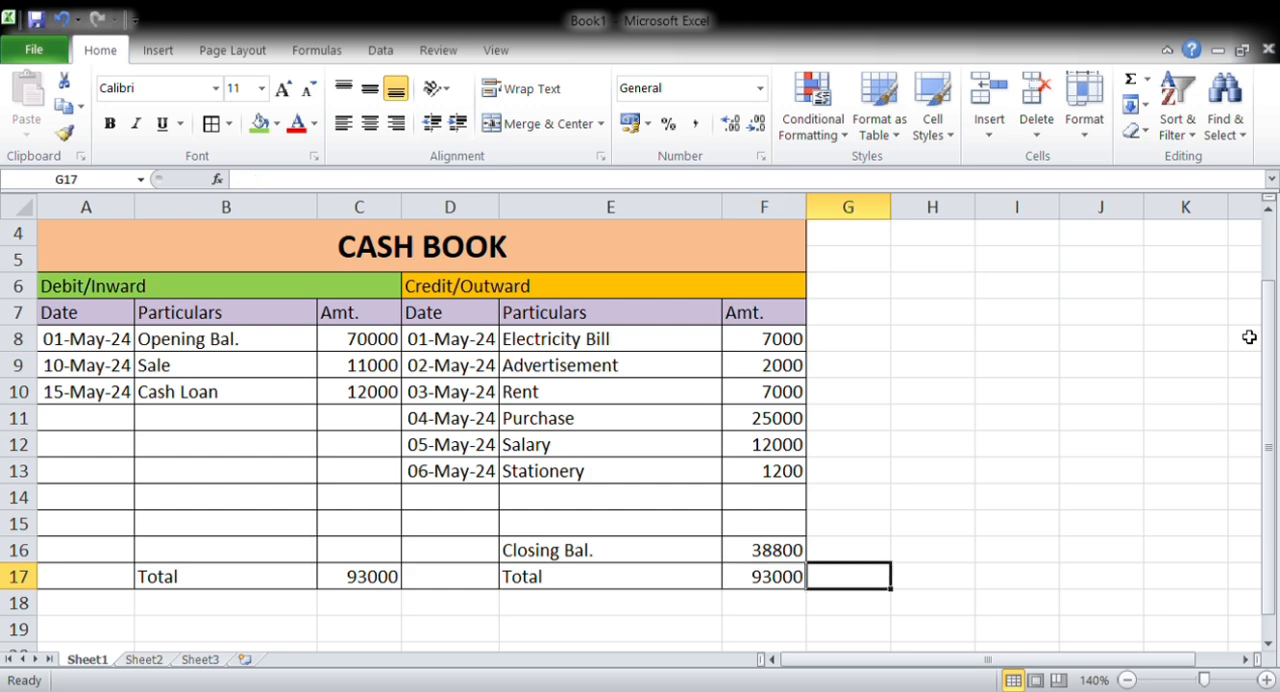
{"action": "key", "text": "Up"}
{"action": "key", "text": "Up"}
{"action": "key", "text": "Up"}
{"action": "key", "text": "Up"}
{"action": "key", "text": "Up"}
{"action": "key", "text": "Up"}
{"action": "key", "text": "Up"}
{"action": "key", "text": "Up"}
{"action": "key", "text": "Up"}
{"action": "key", "text": "Up"}
{"action": "key", "text": "Up"}
{"action": "key", "text": "Up"}
{"action": "key", "text": "Up"}
{"action": "key", "text": "Up"}
{"action": "key", "text": "Up"}
{"action": "key", "text": "Down"}
{"action": "key", "text": "Down"}
{"action": "key", "text": "Down"}
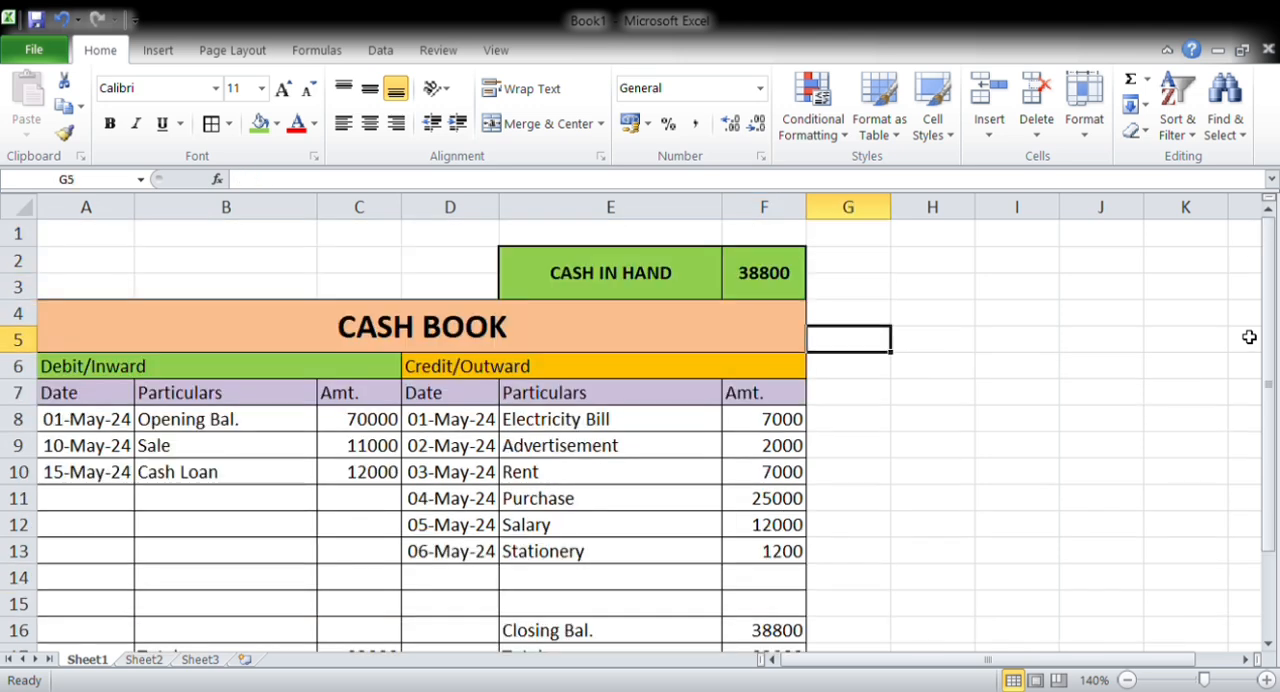
Make the whole total row A17:F17 of the cash book bold
{"action": "key", "text": "Left"}
{"action": "key", "text": "Down"}
{"action": "key", "text": "Down"}
{"action": "key", "text": "Down"}
{"action": "key", "text": "Down"}
{"action": "key", "text": "Down"}
{"action": "key", "text": "Down"}
{"action": "key", "text": "Down"}
{"action": "key", "text": "Down"}
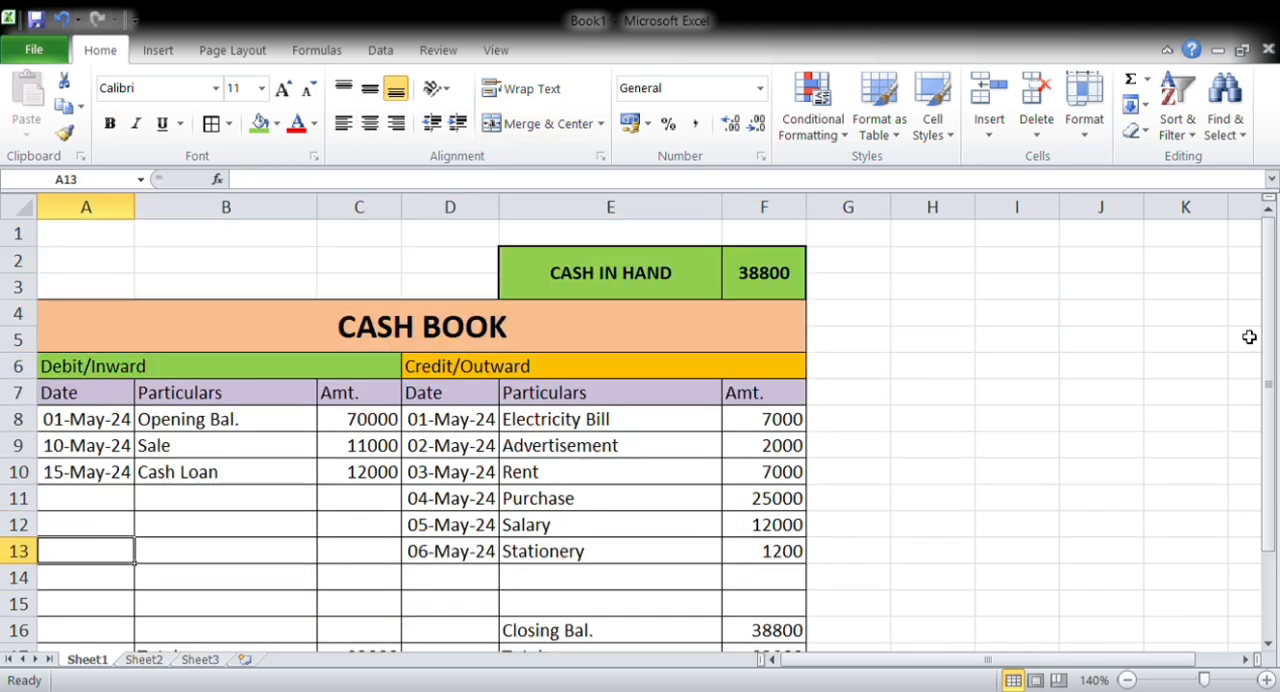
{"action": "key", "text": "Down"}
{"action": "key", "text": "Down"}
{"action": "key", "text": "Down"}
{"action": "key", "text": "Down"}
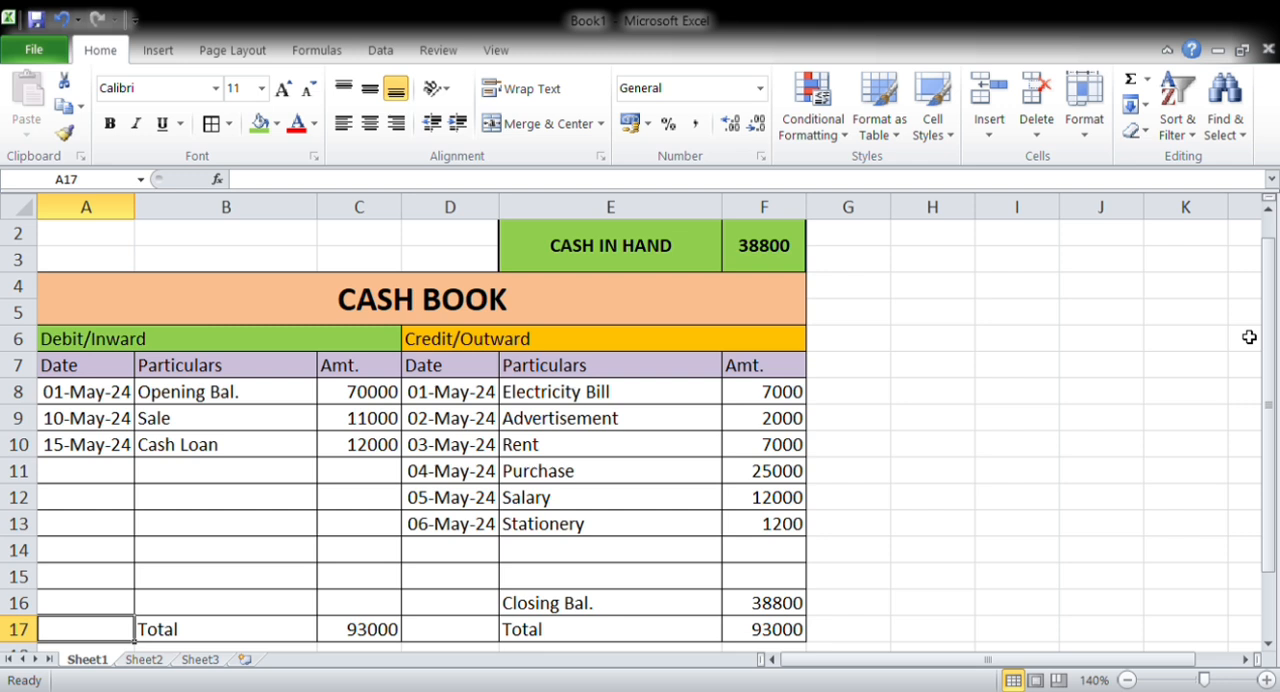
{"action": "key", "text": "Right"}
{"action": "key", "text": "Left"}
{"action": "key", "text": "shift+Right"}
{"action": "key", "text": "shift+Right"}
{"action": "key", "text": "shift+Right"}
{"action": "key", "text": "shift+Right"}
{"action": "key", "text": "shift+Right"}
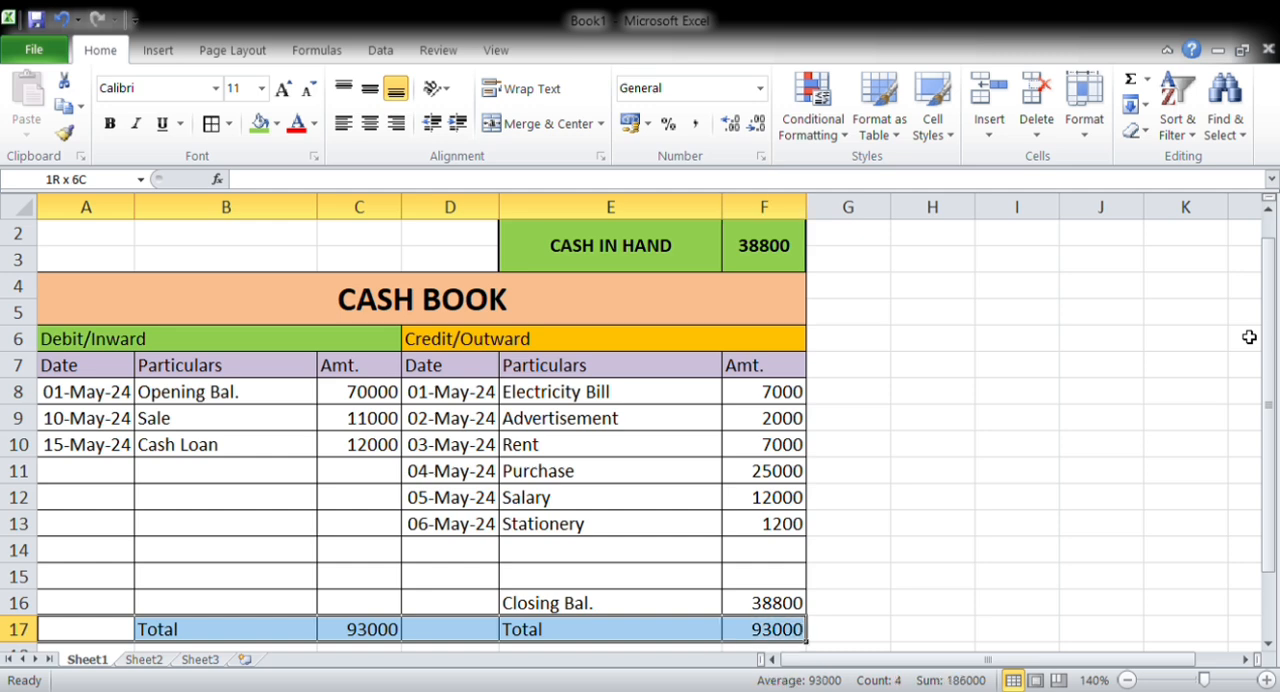
{"action": "key", "text": "ctrl+b"}
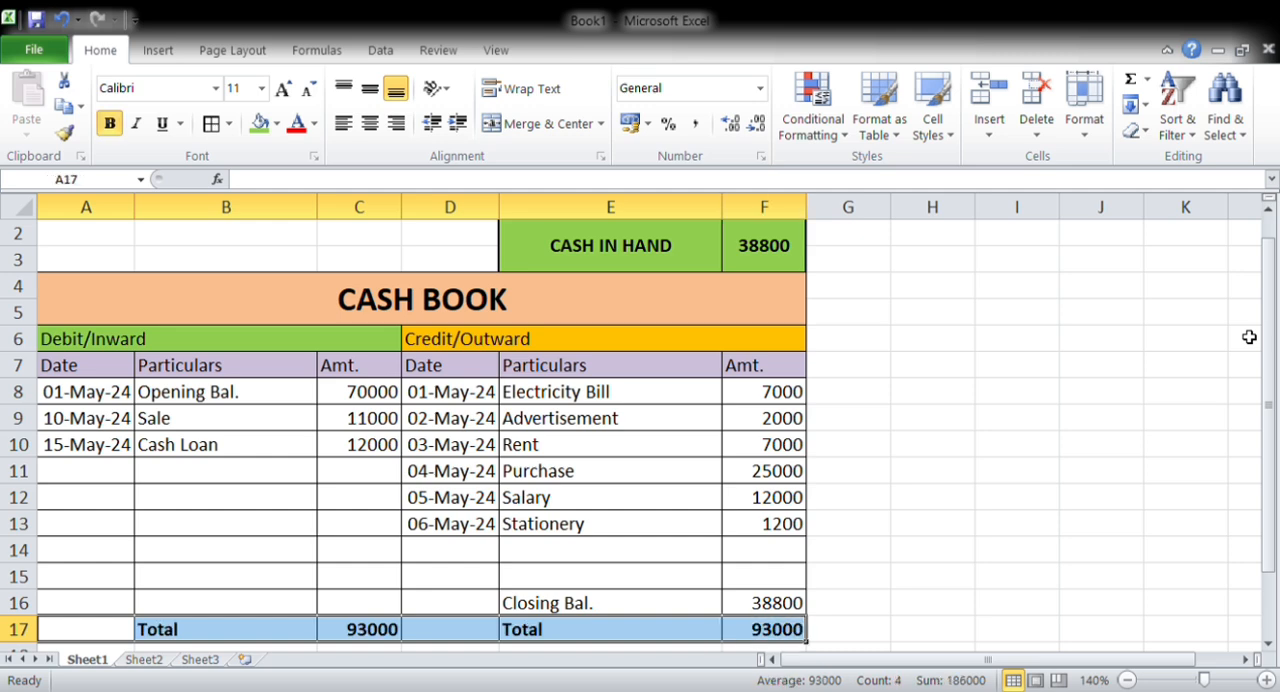
Examine the closing balance formula in F16
{"action": "key", "text": "Right"}
{"action": "key", "text": "Up"}
{"action": "key", "text": "Up"}
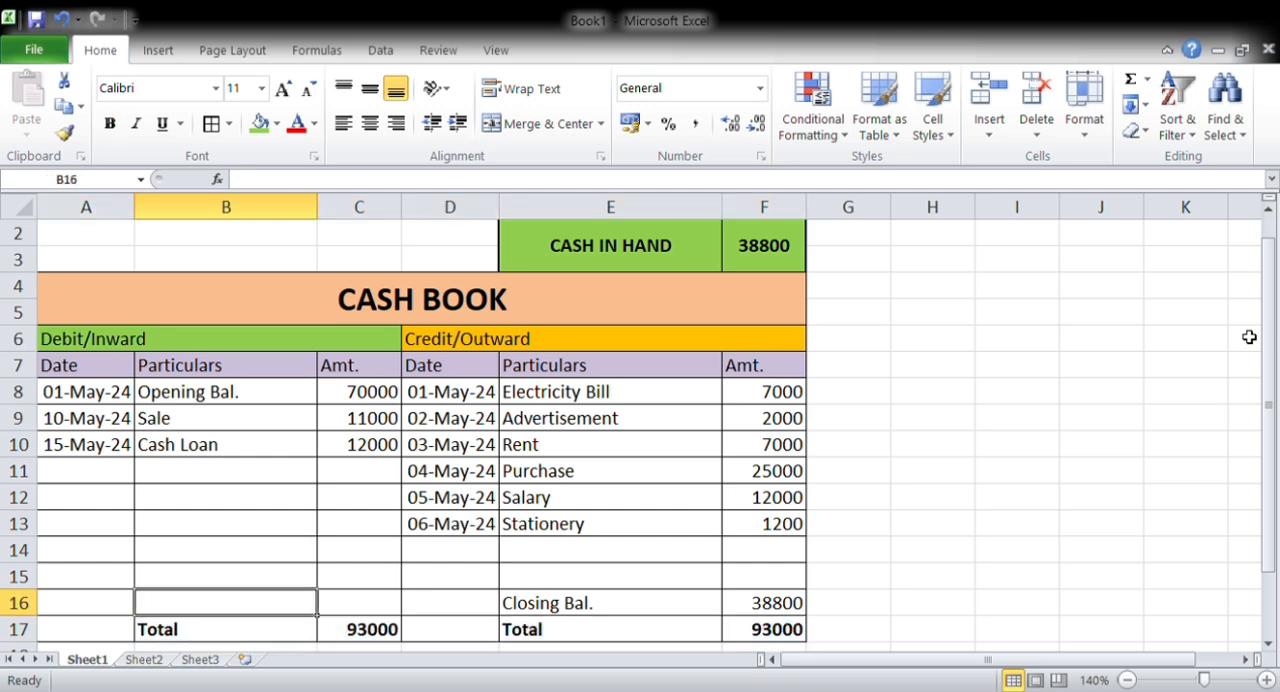
{"action": "key", "text": "Right"}
{"action": "key", "text": "Right"}
{"action": "key", "text": "Right"}
{"action": "key", "text": "Right"}
{"action": "key", "text": "Down"}
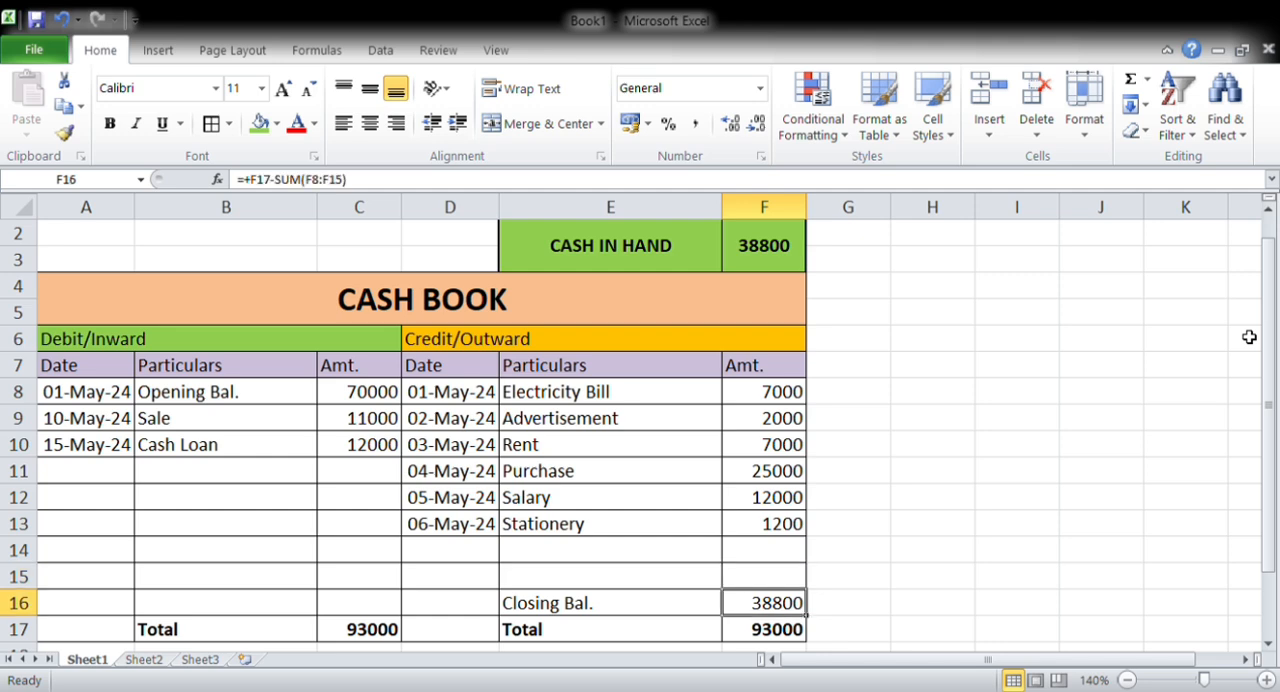
Check the cells referenced by the closing balance formula in F16 and the cash-in-hand link in F2
{"action": "key", "text": "F2"}
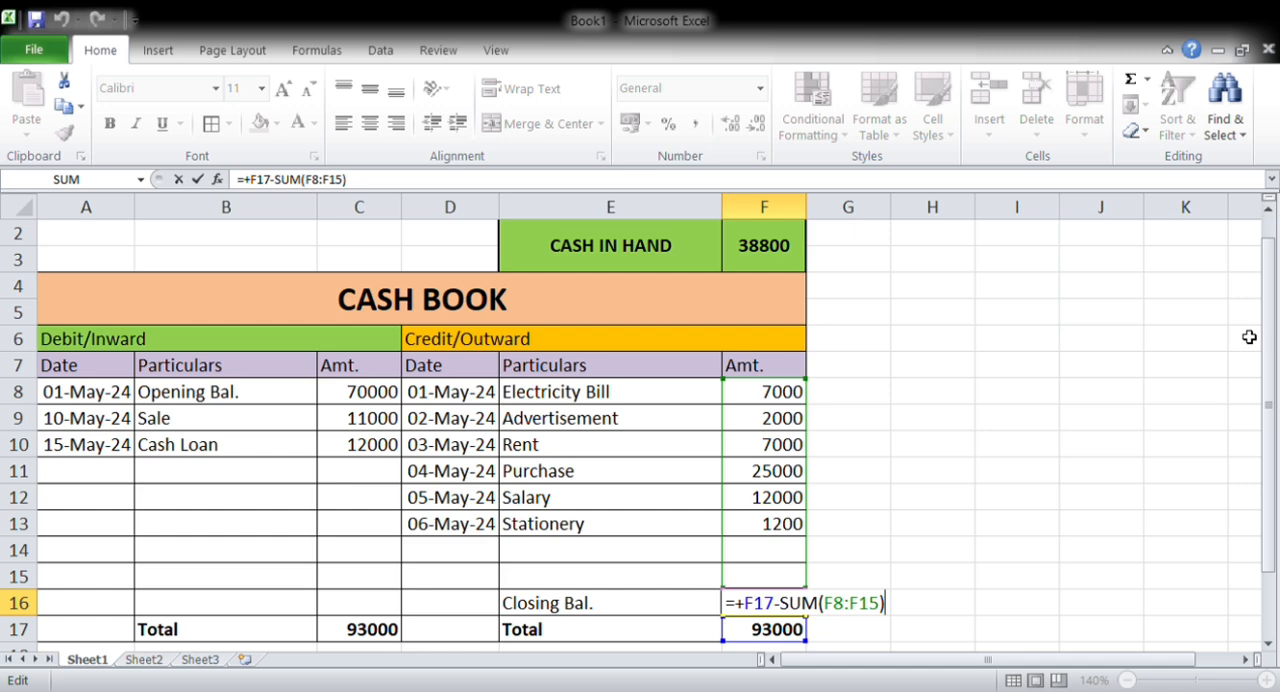
{"action": "key", "text": "Return"}
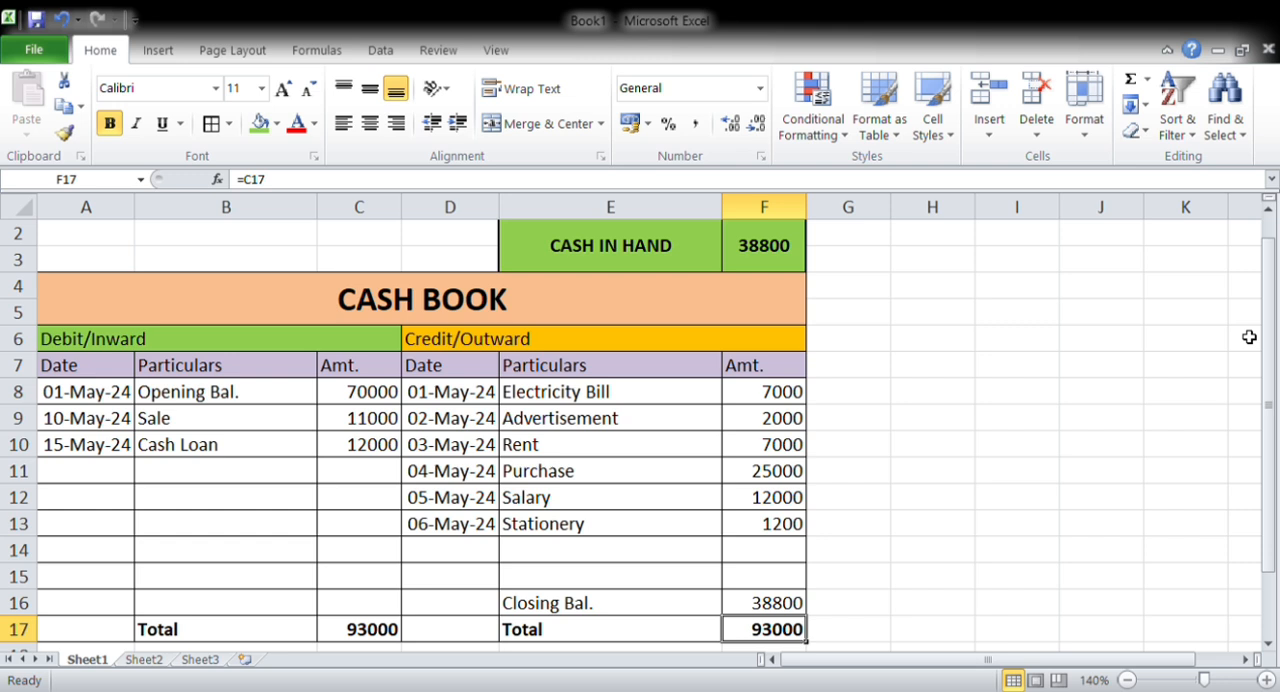
{"action": "left_click", "coordinate": [772, 252]}
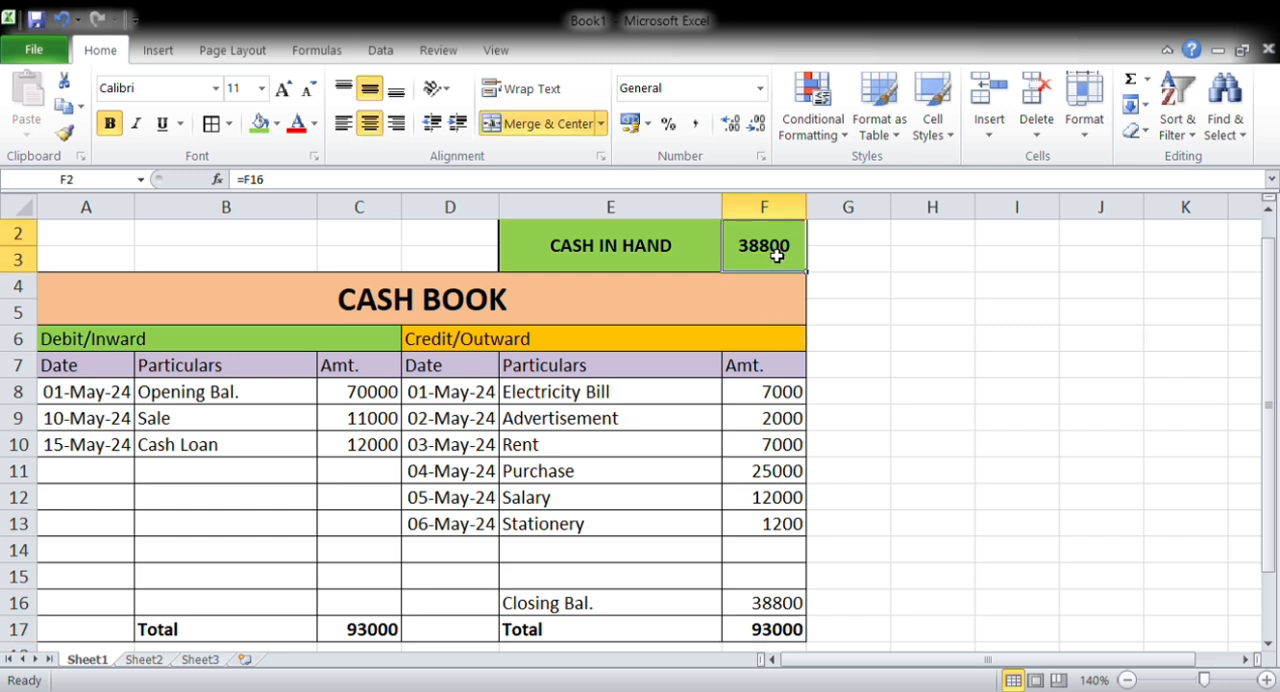
Change the Cash Loan amount in C10 on the debit side to 25000
{"action": "left_click", "coordinate": [360, 452]}
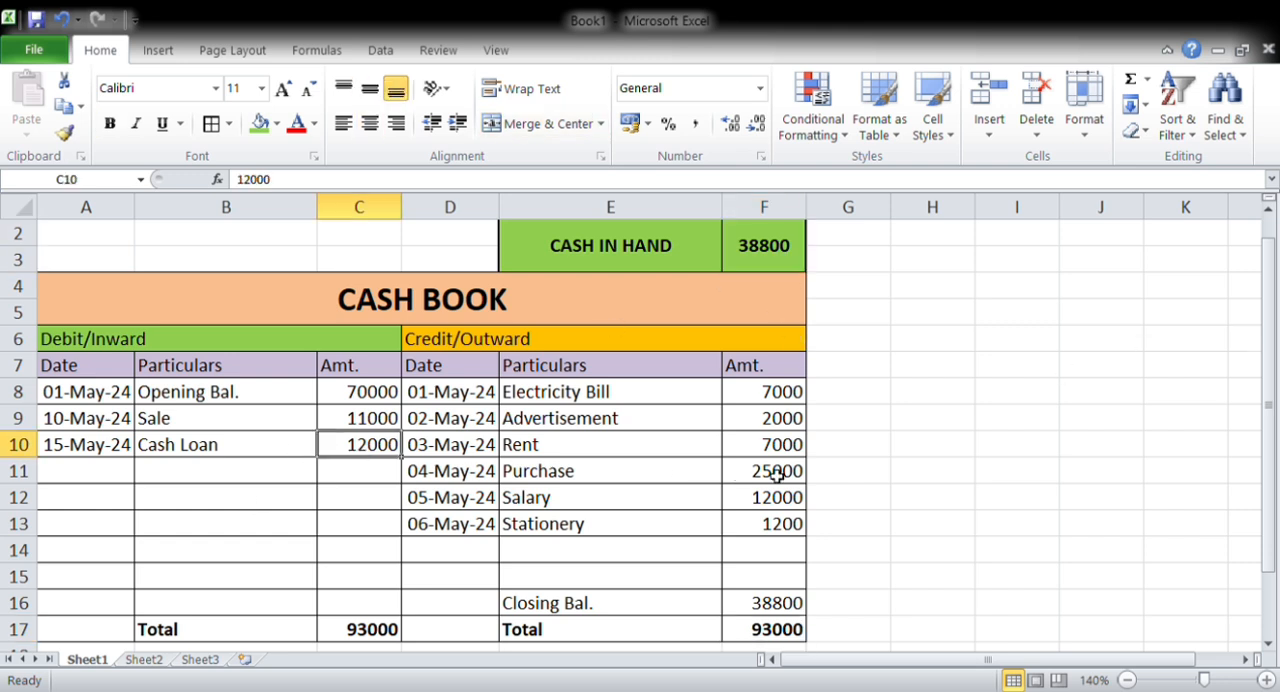
{"action": "type", "text": "2"}
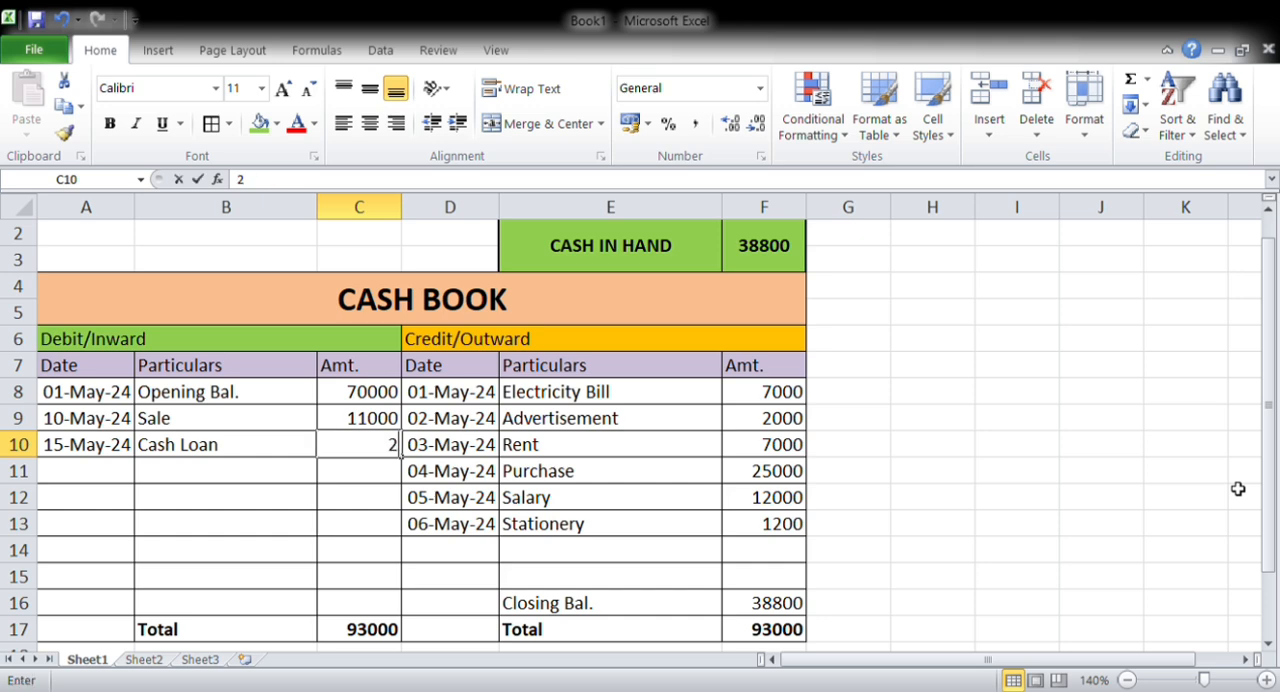
{"action": "type", "text": "5000"}
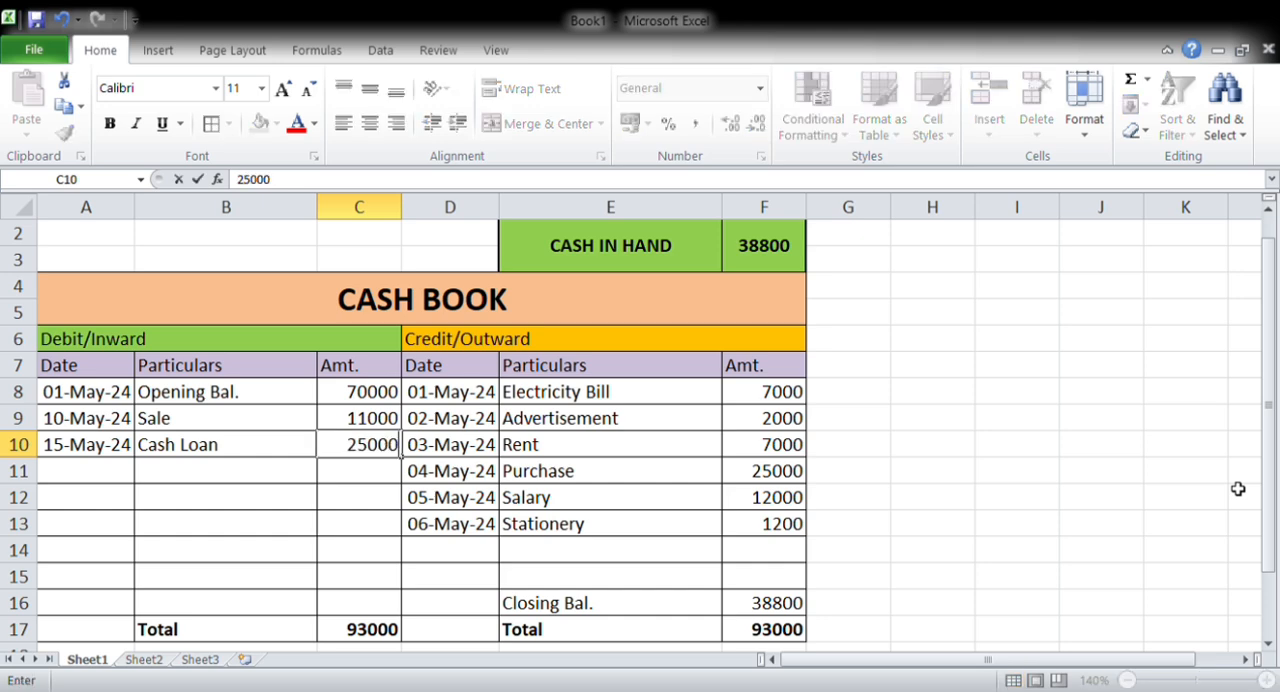
{"action": "key", "text": "Return"}
{"action": "key", "text": "Down"}
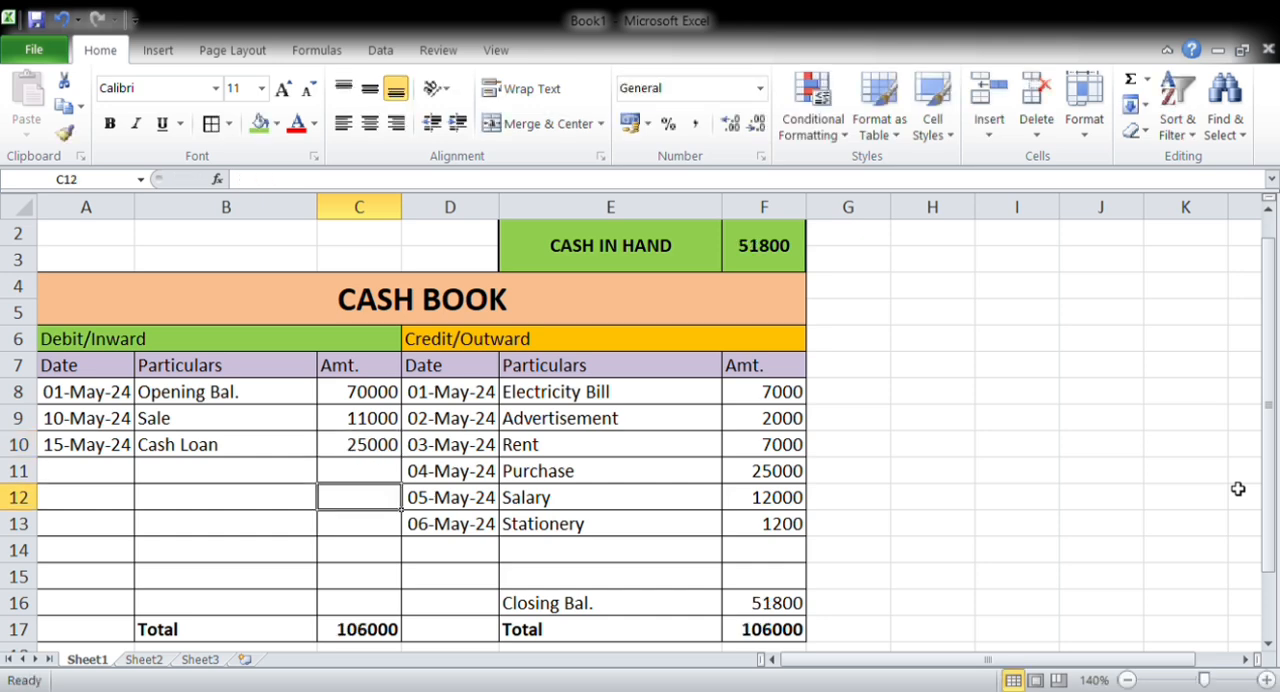
{"action": "key", "text": "Up"}
{"action": "key", "text": "Up"}
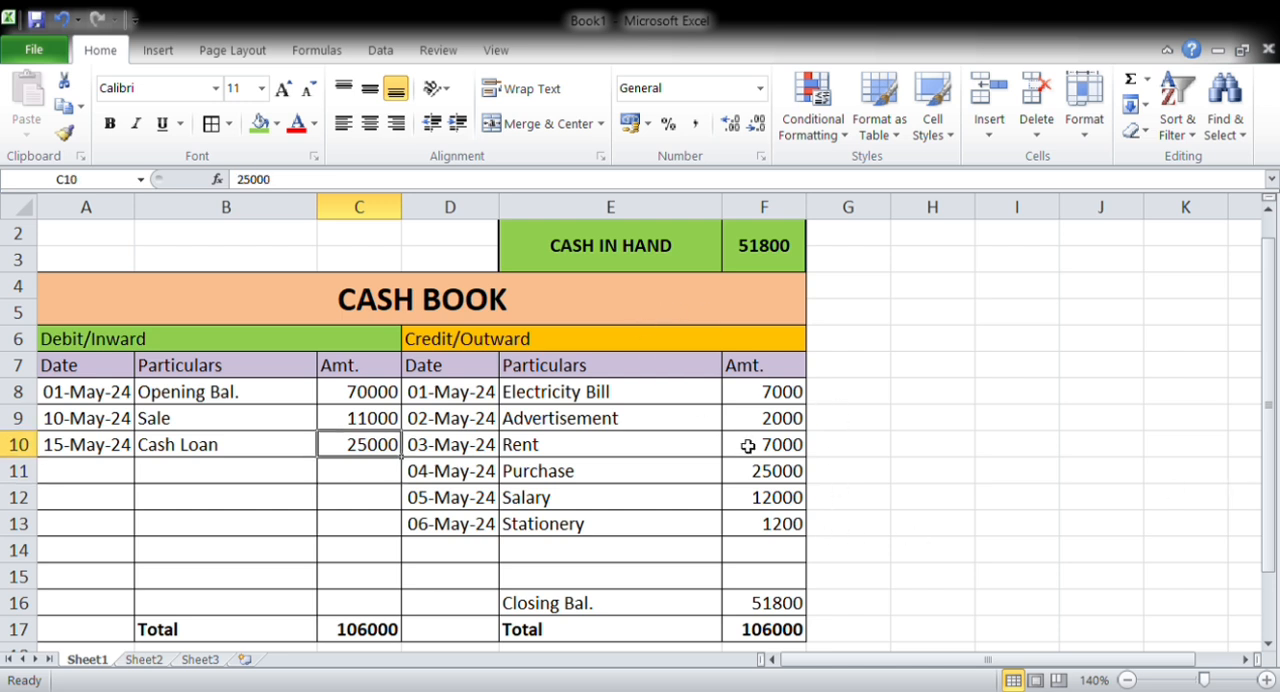
Change the Purchase amount in F11 on the credit side to 12000
{"action": "left_click", "coordinate": [762, 527]}
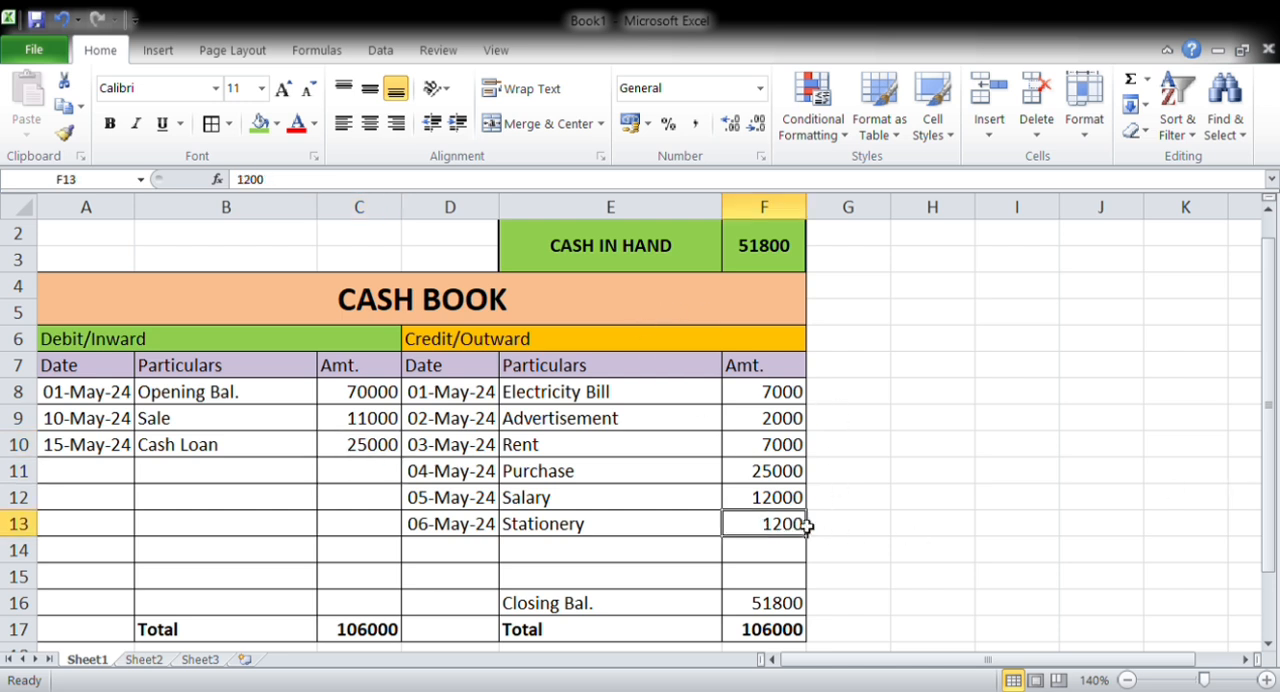
{"action": "left_click", "coordinate": [762, 498]}
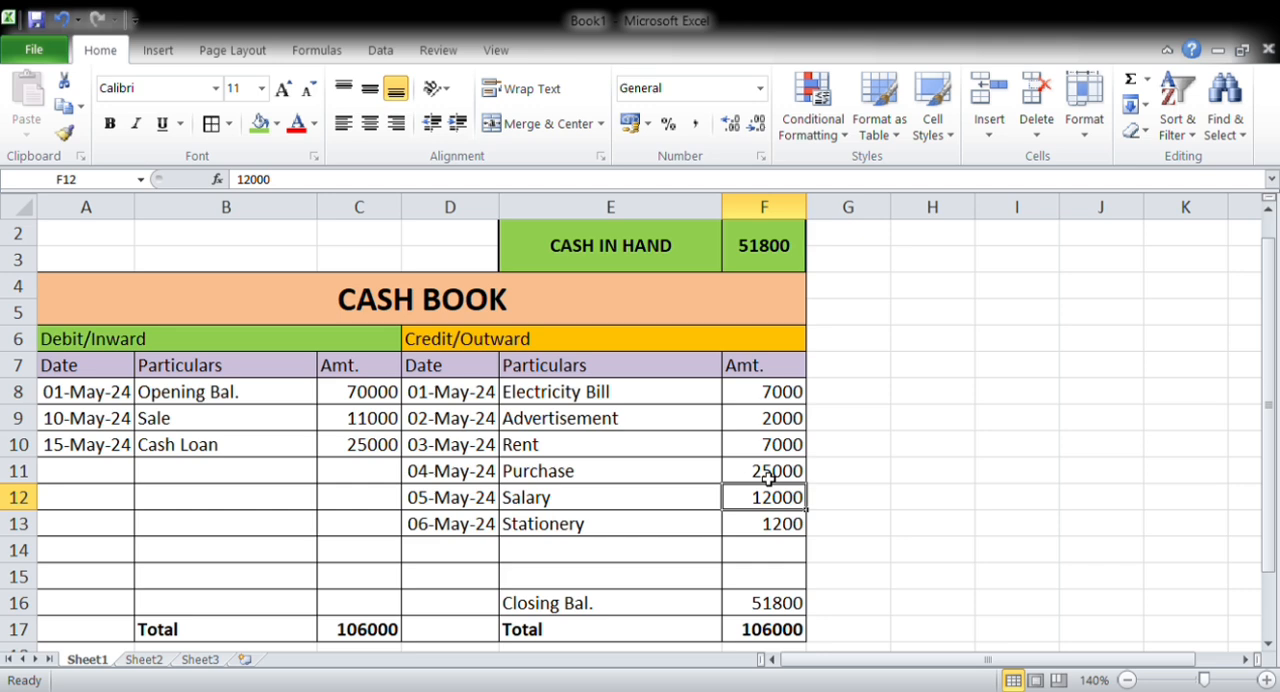
{"action": "left_click", "coordinate": [768, 478]}
{"action": "type", "text": "12"}
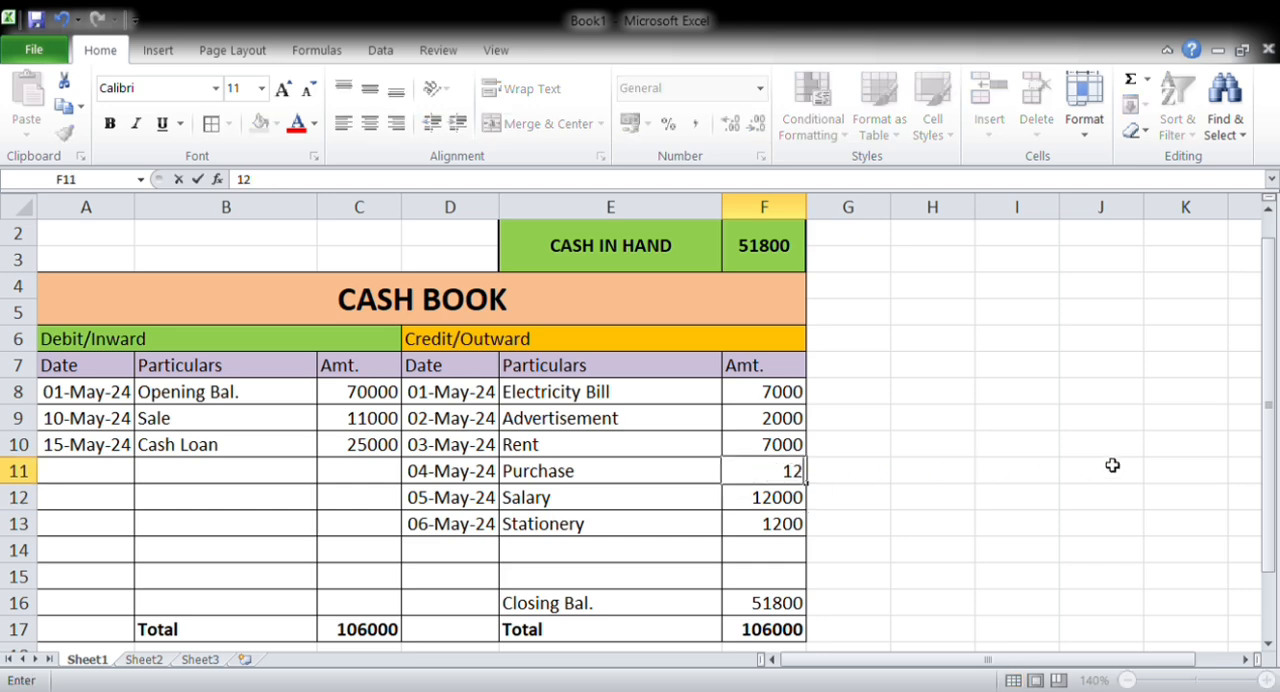
{"action": "type", "text": "000"}
{"action": "key", "text": "Return"}
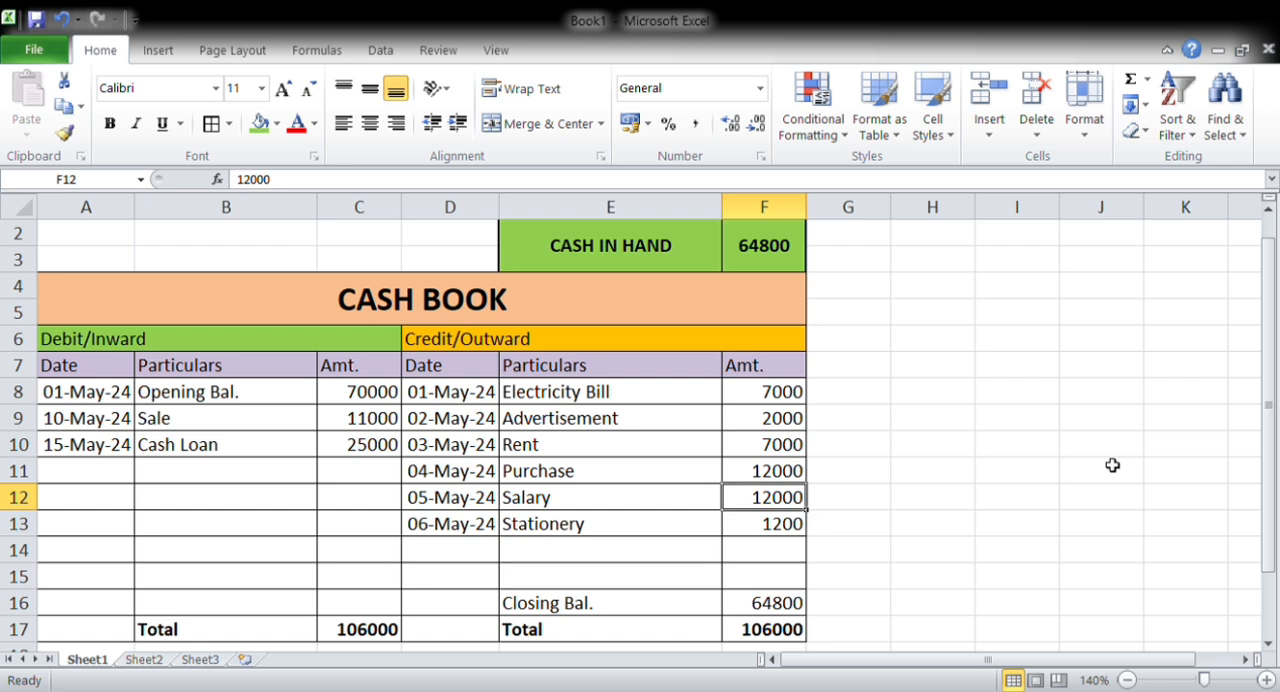
{"action": "key", "text": "Up"}
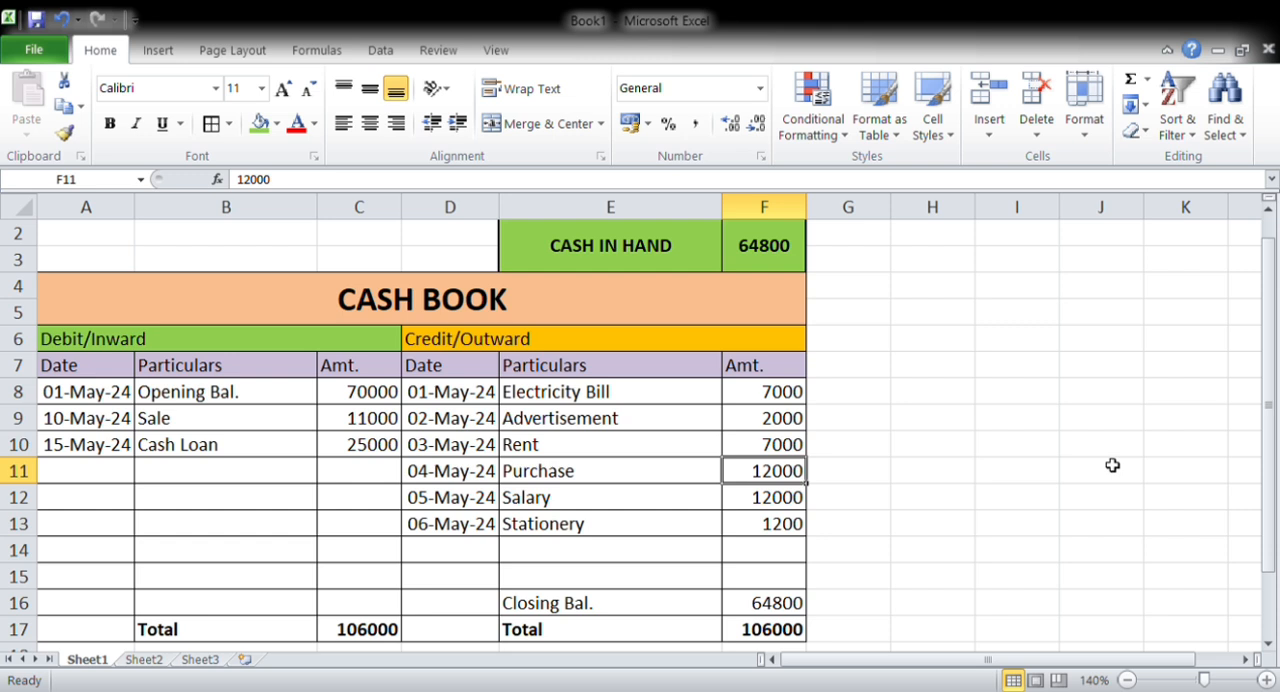
Change the Salary amount in F12 on the credit side to 40000
{"action": "key", "text": "Down"}
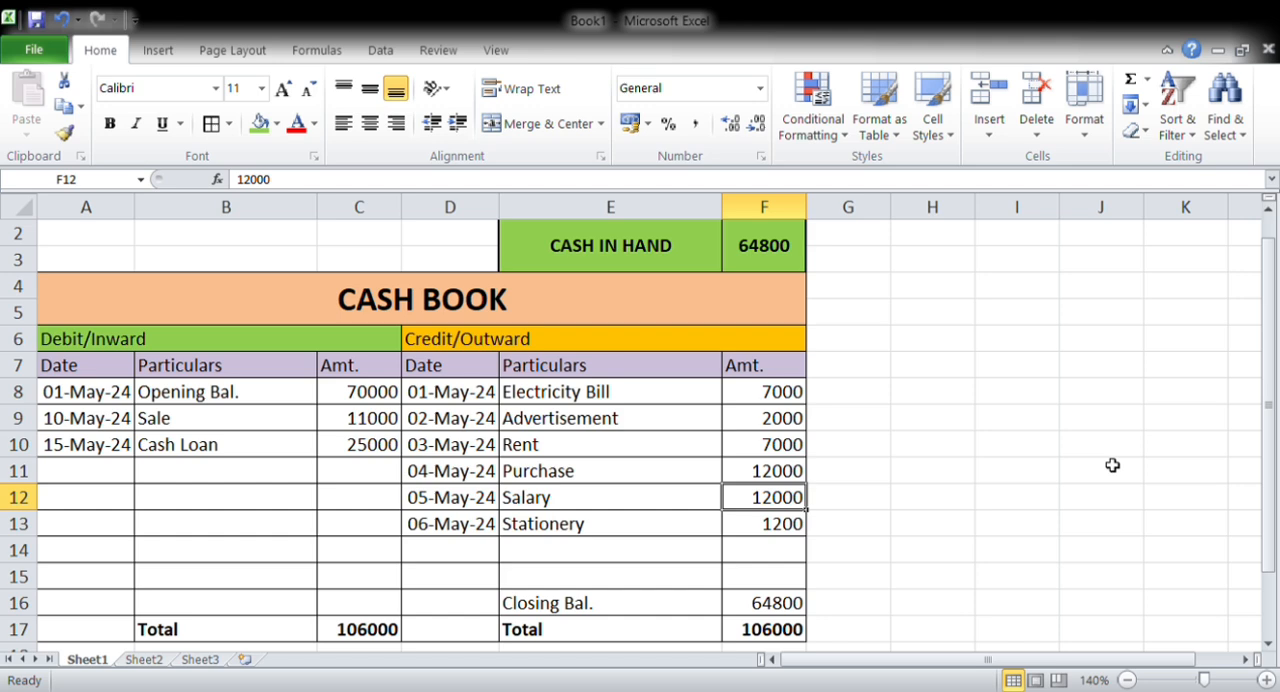
{"action": "type", "text": "40000"}
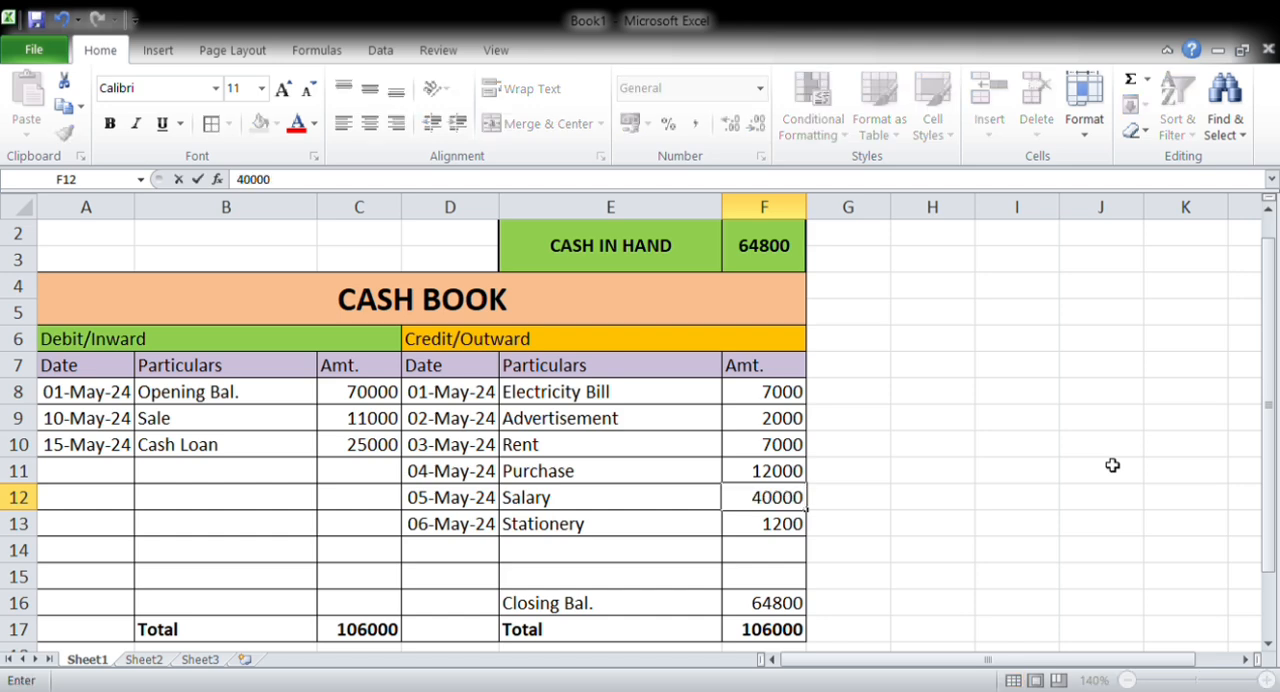
{"action": "key", "text": "Return"}
{"action": "key", "text": "Up"}
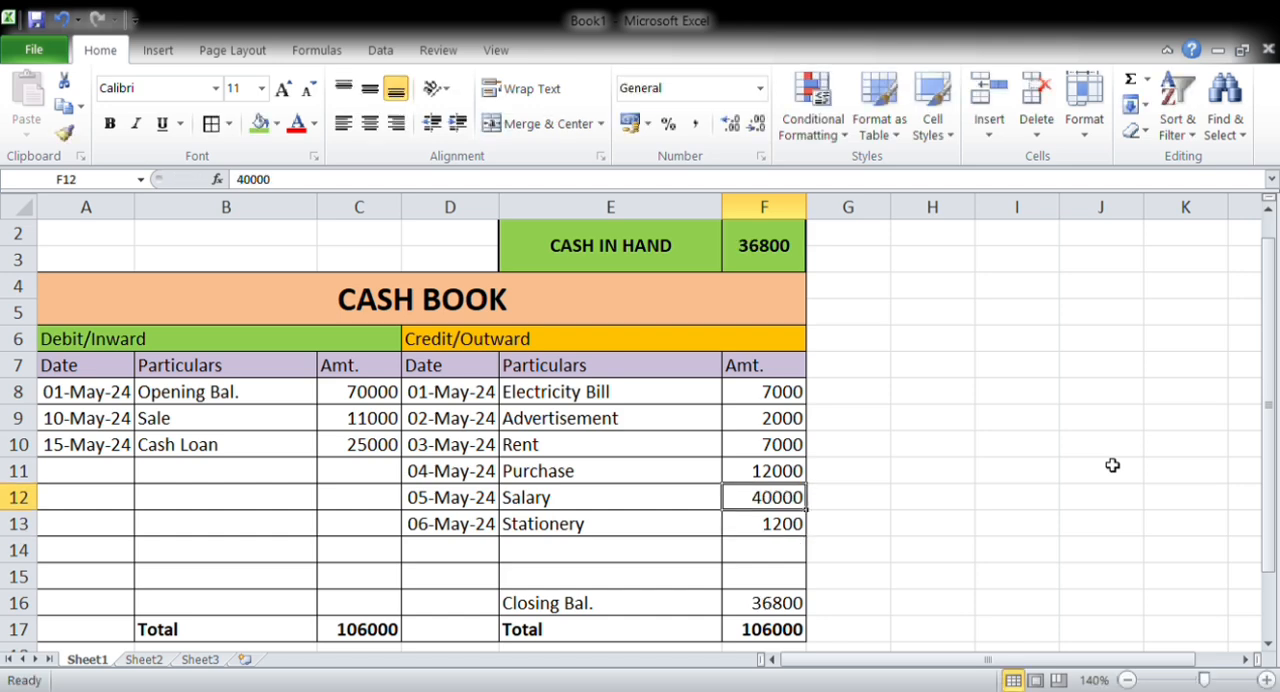
Review the closing balance row E16:F16 and the credit total in F17 after the amount changes
{"action": "key", "text": "Down"}
{"action": "key", "text": "Down"}
{"action": "key", "text": "Down"}
{"action": "key", "text": "Down"}
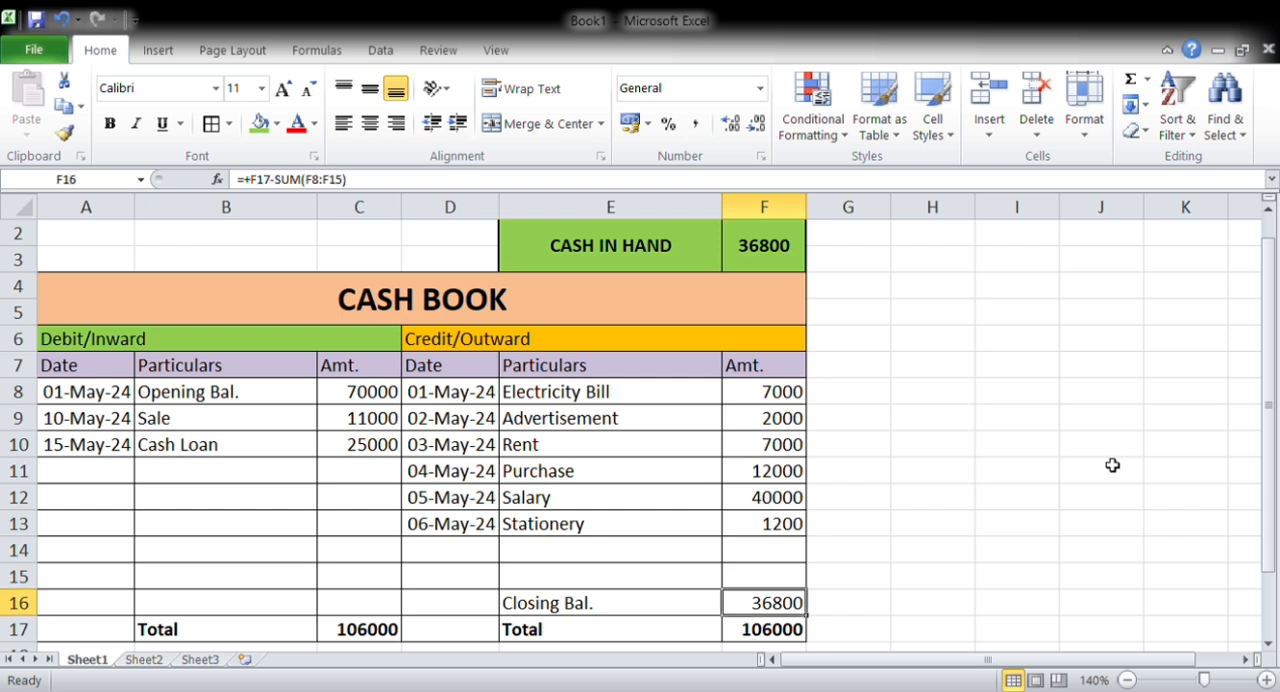
{"action": "key", "text": "Down"}
{"action": "key", "text": "Up"}
{"action": "key", "text": "Left"}
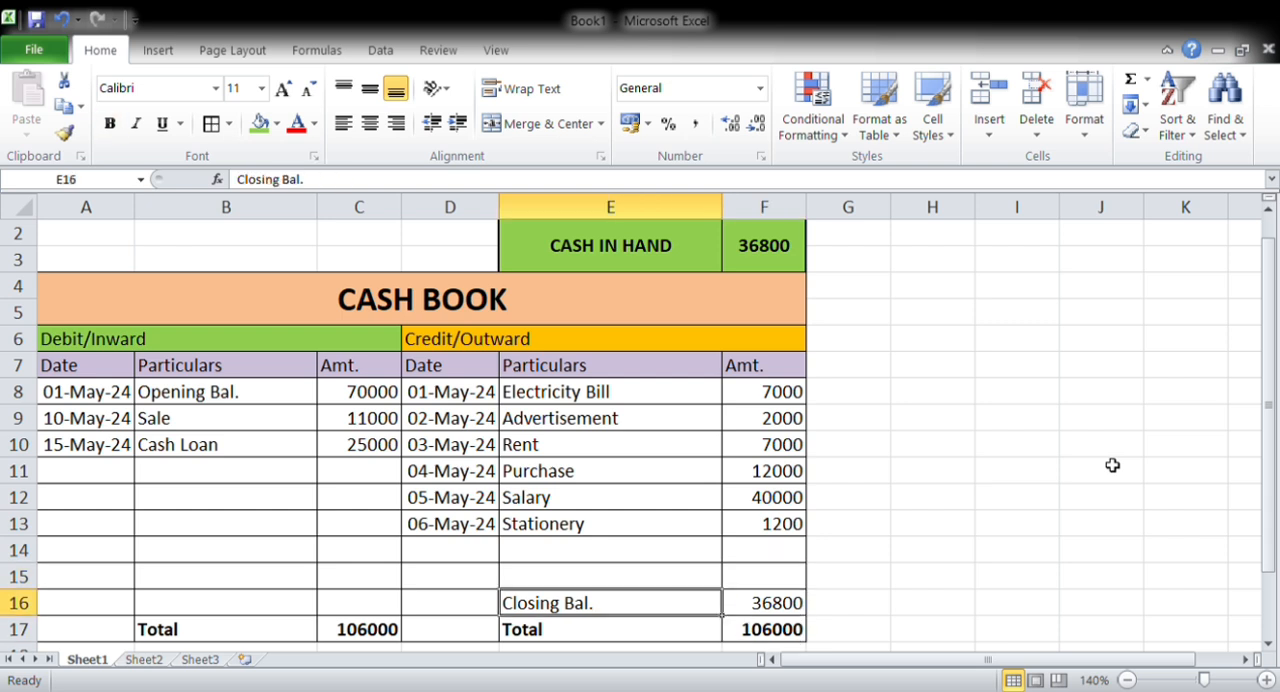
{"action": "key", "text": "Right"}
{"action": "key", "text": "Left"}
{"action": "key", "text": "Right"}
{"action": "key", "text": "Left"}
{"action": "key", "text": "Right"}
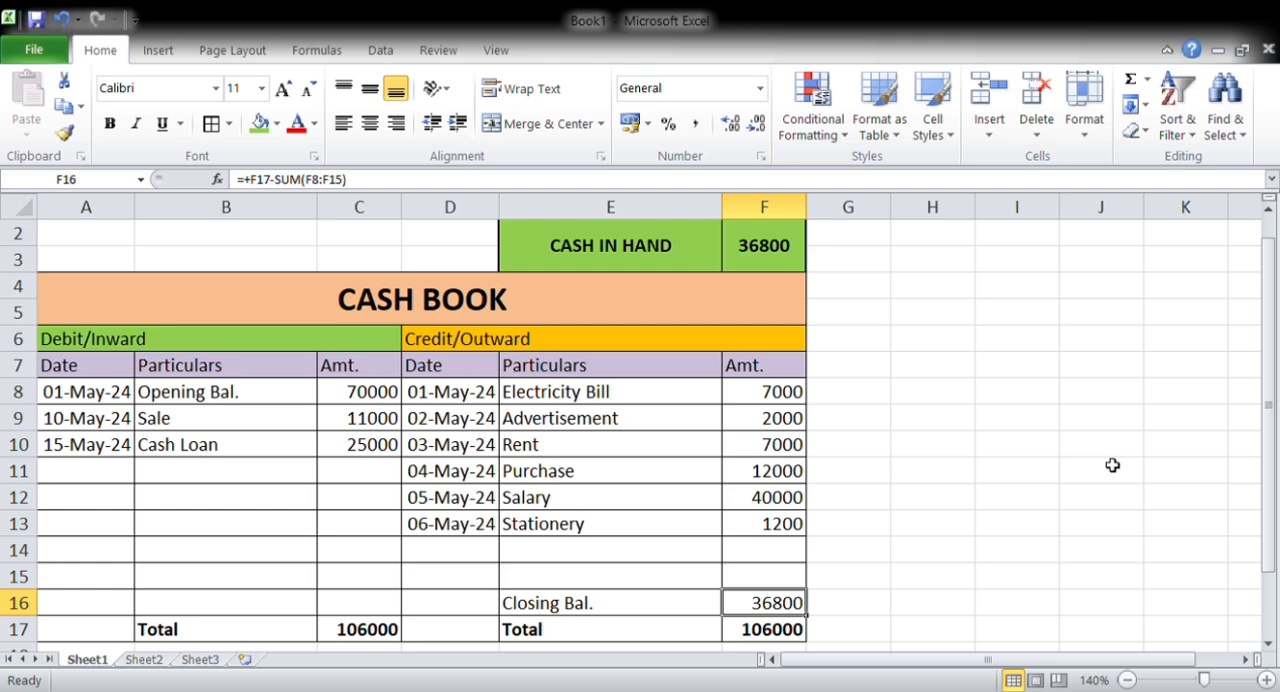